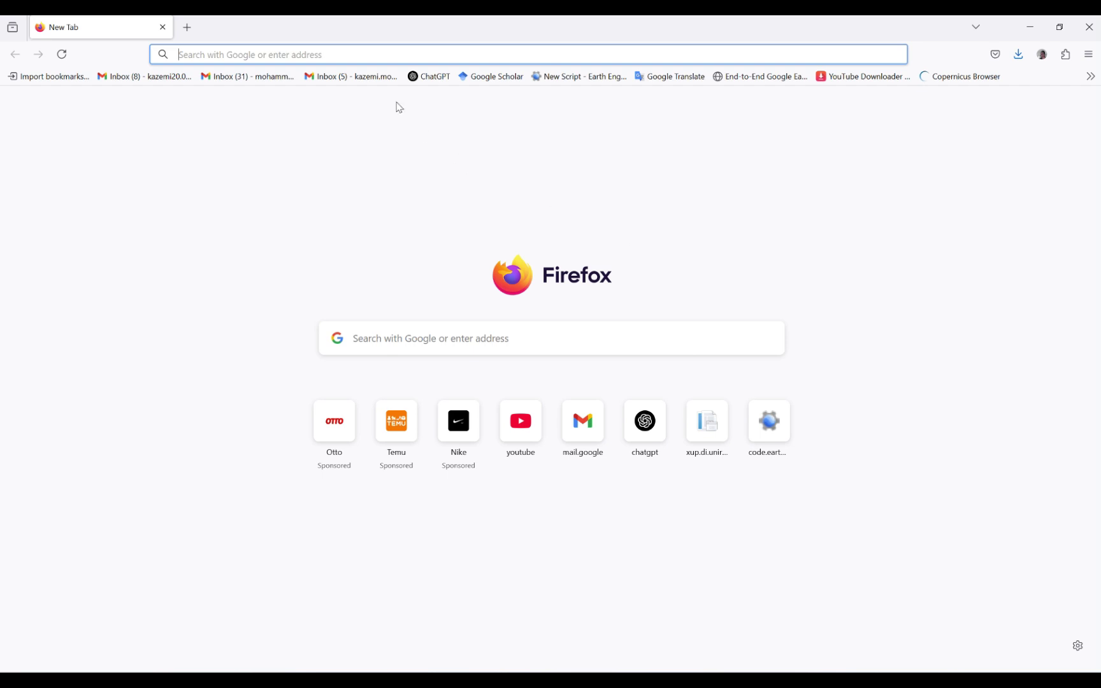
Search the web for "usgs earth explorer", open USGS EarthExplorer and sign in with the saved account
{"action": "left_click", "coordinate": [375, 61]}
{"action": "type", "text": "usgs"}
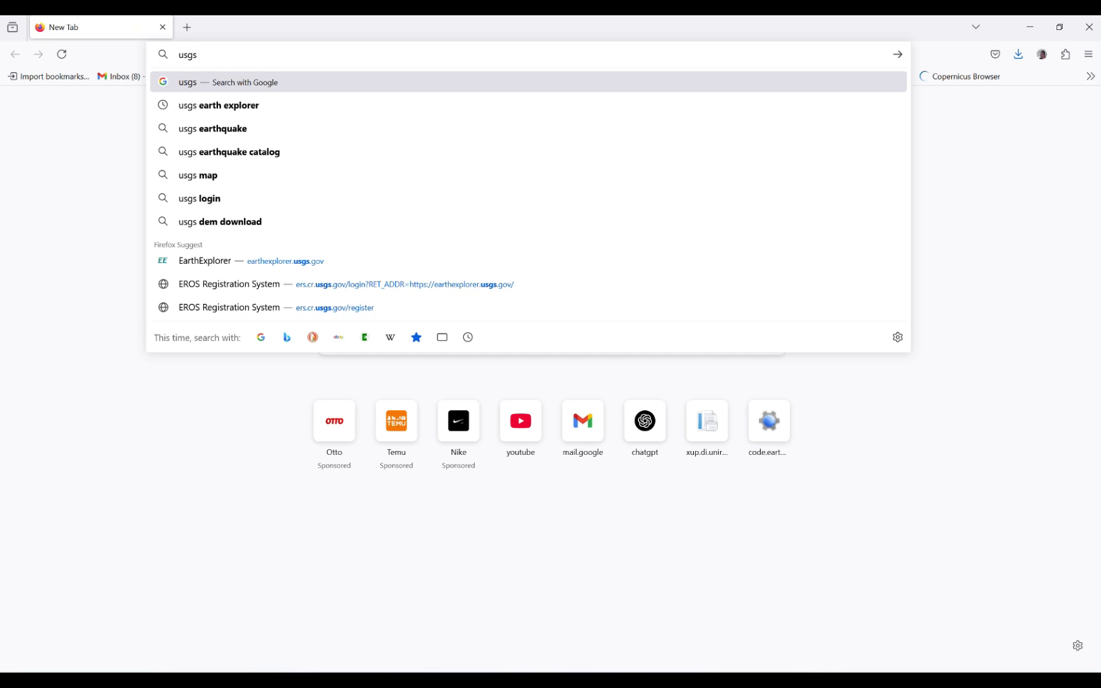
{"action": "key", "text": "Down"}
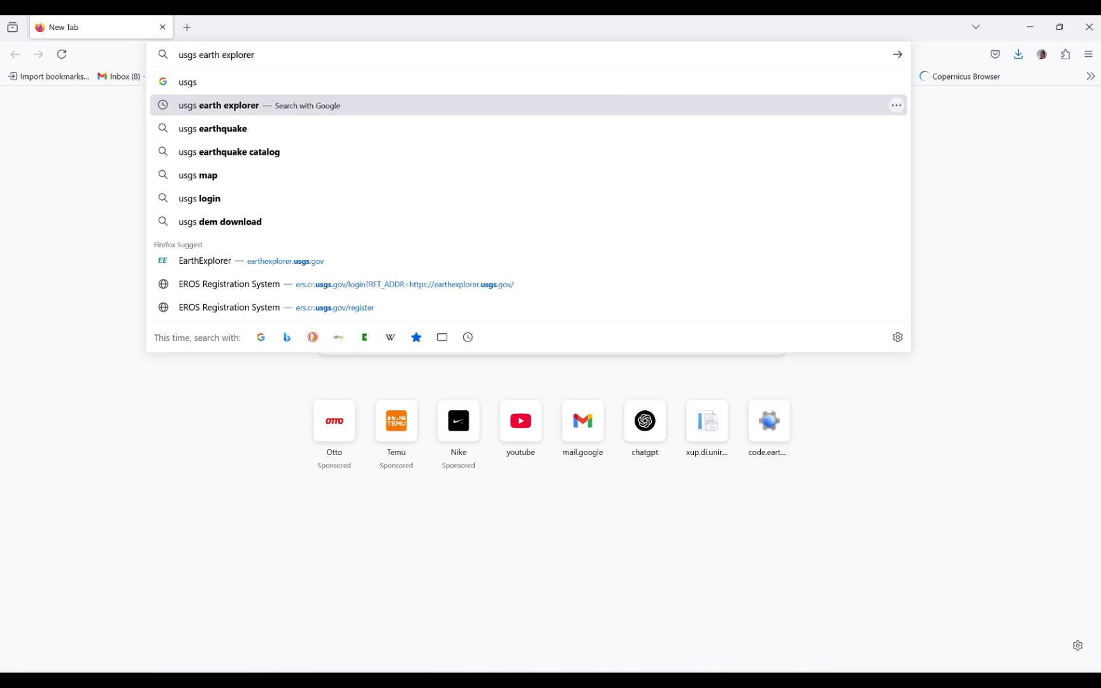
{"action": "key", "text": "Return"}
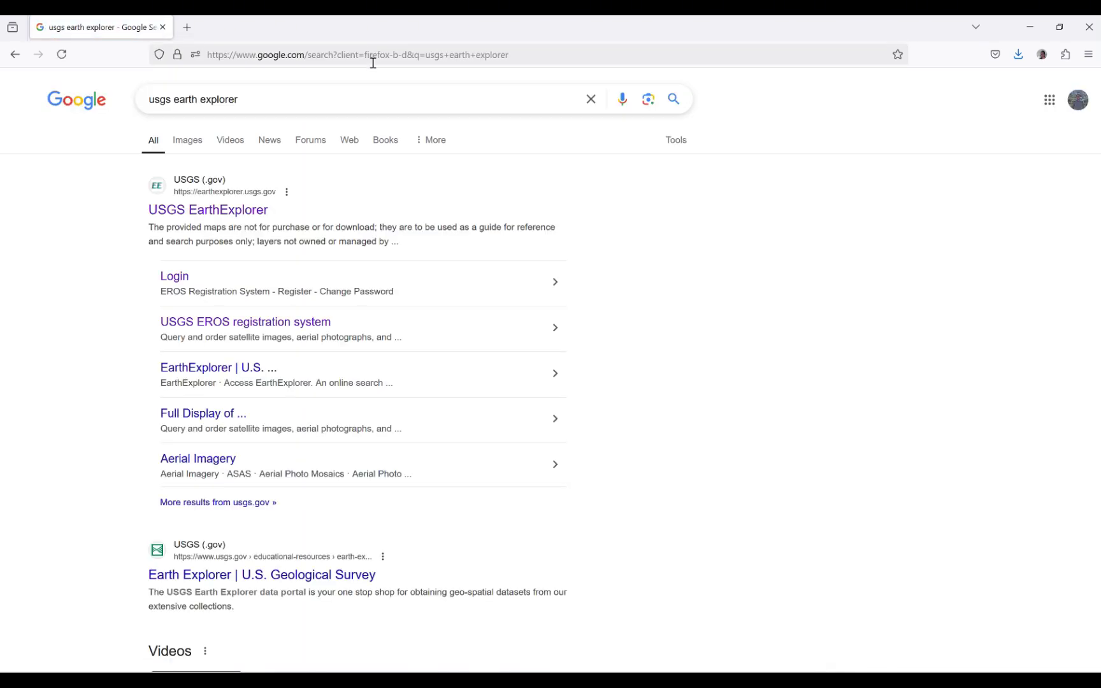
{"action": "left_click", "coordinate": [252, 216]}
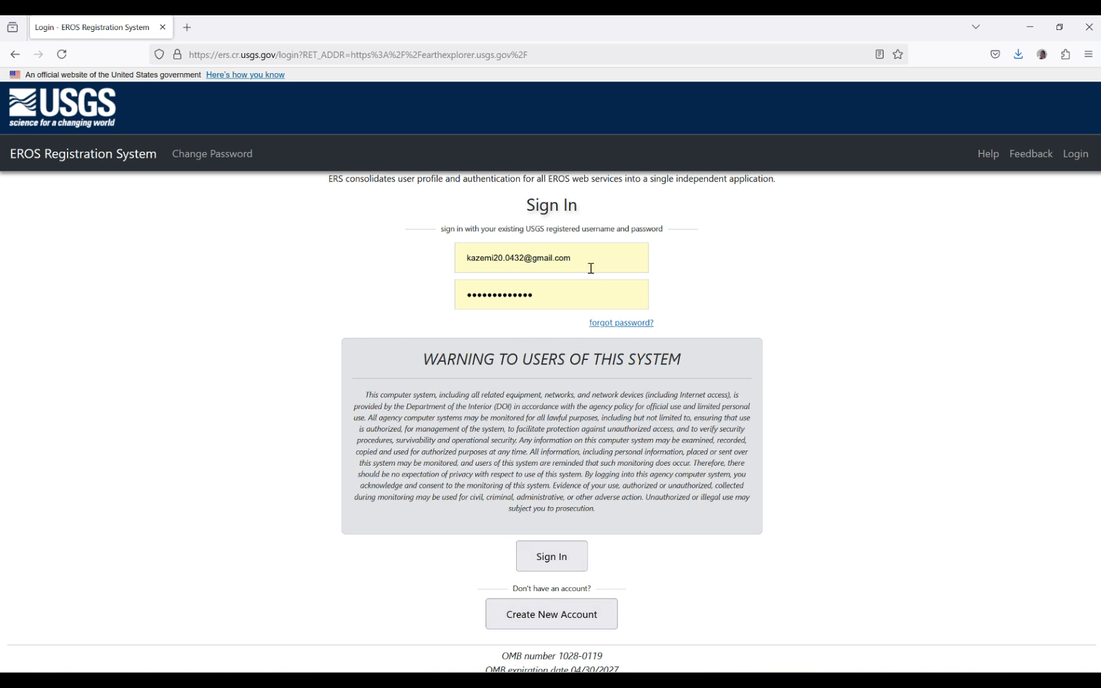
{"action": "left_click", "coordinate": [577, 568]}
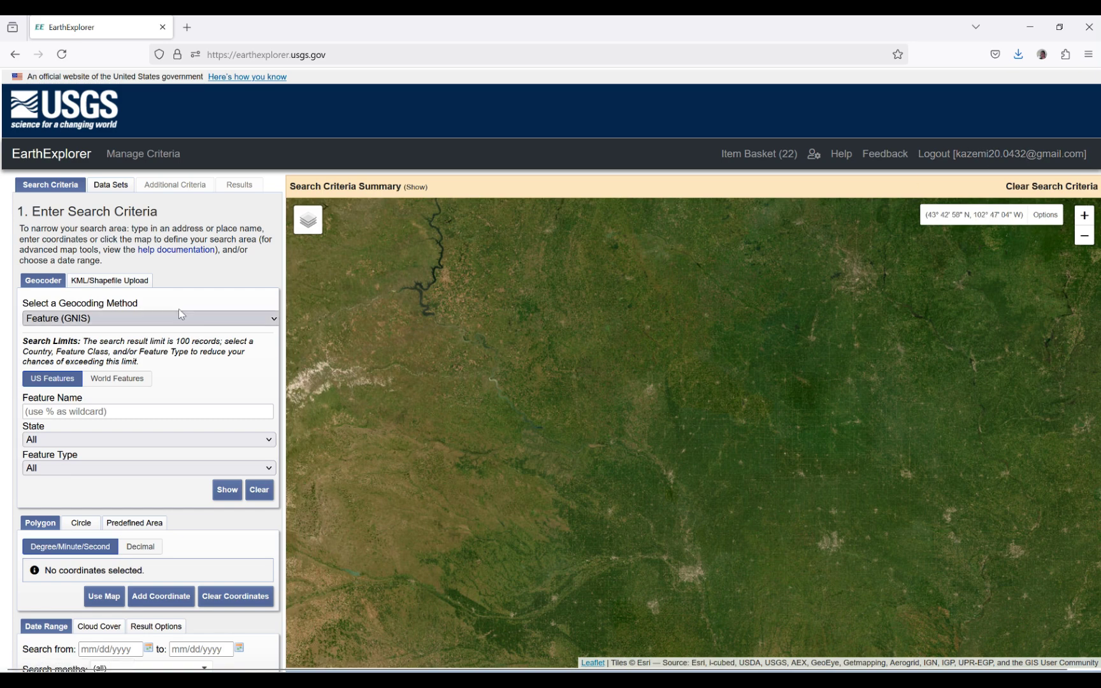
Outline a four-corner search polygon on the map southwest of Lake Constance, spanning about 47°26' to 47°34' N and 8°40' to 9°04' E
{"action": "scroll", "coordinate": [478, 464], "scroll_direction": "down", "scroll_amount": 1}
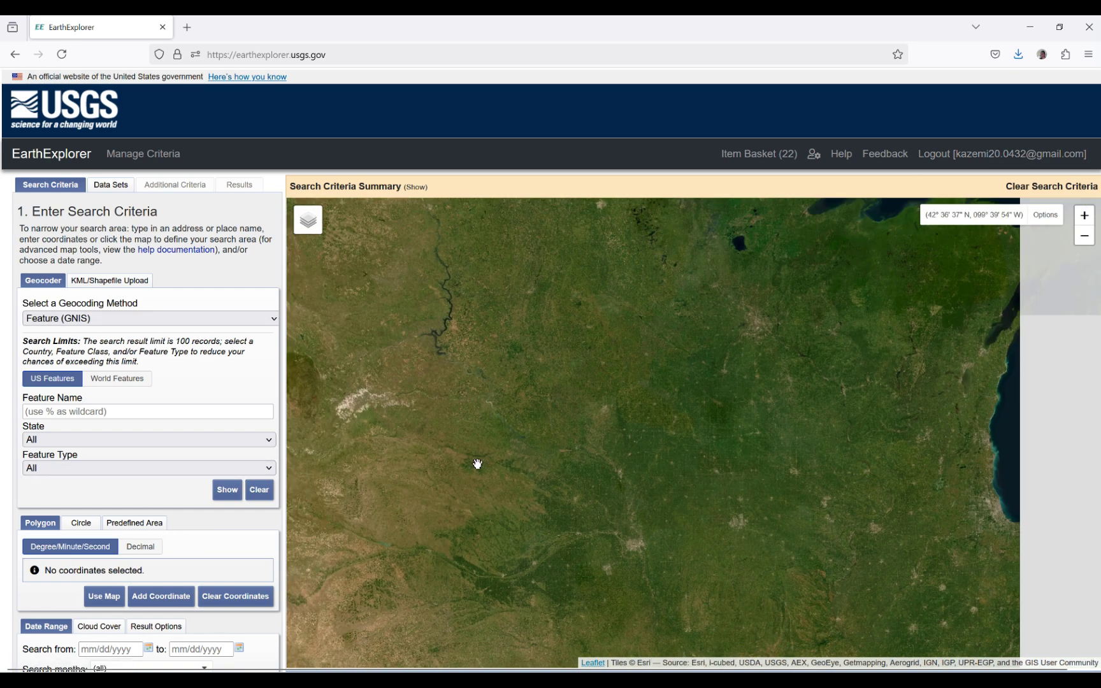
{"action": "scroll", "coordinate": [478, 464], "scroll_direction": "down", "scroll_amount": 3}
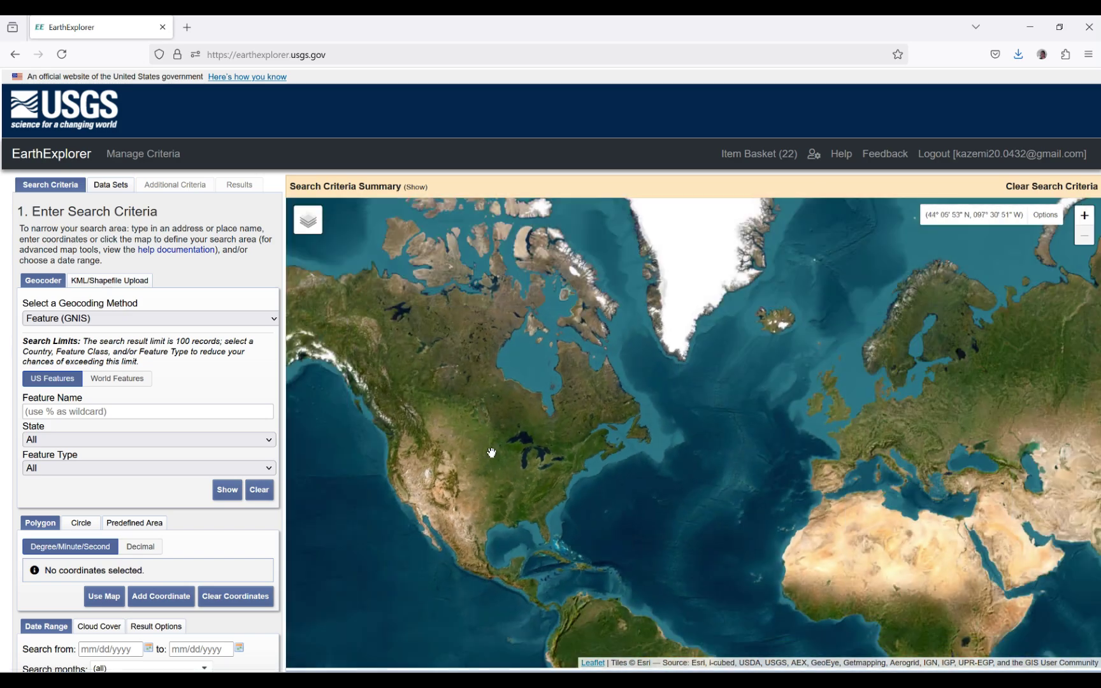
{"action": "left_click_drag", "start_coordinate": [982, 453], "coordinate": [590, 467]}
{"action": "scroll", "coordinate": [498, 474], "scroll_direction": "up", "scroll_amount": 4}
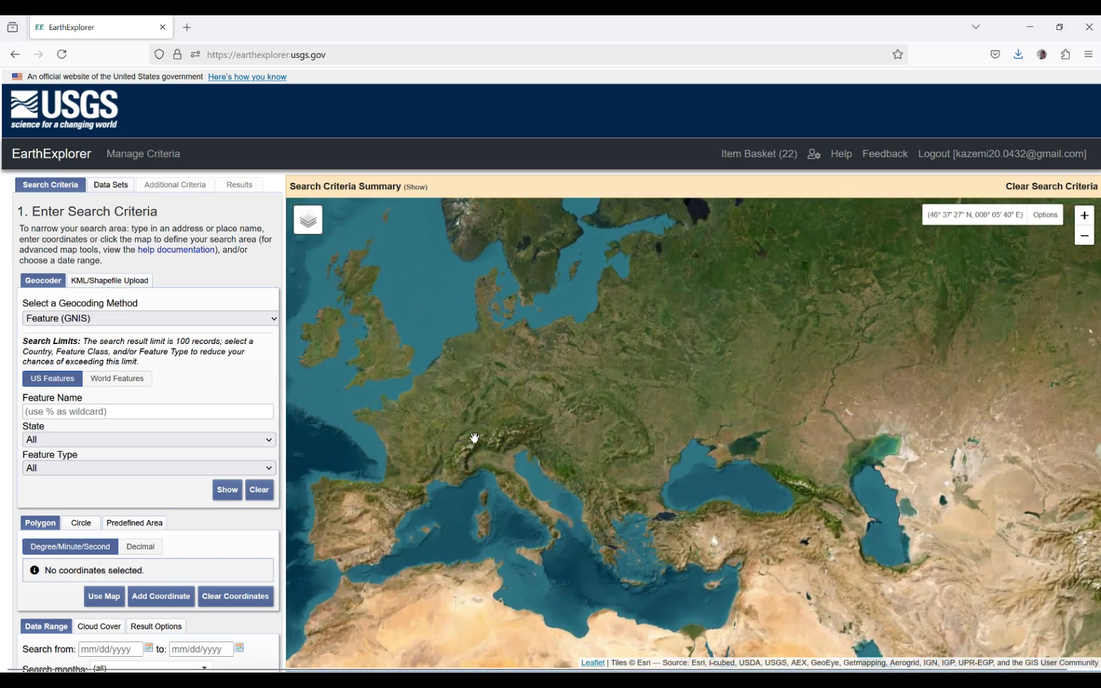
{"action": "scroll", "coordinate": [510, 401], "scroll_direction": "up", "scroll_amount": 3}
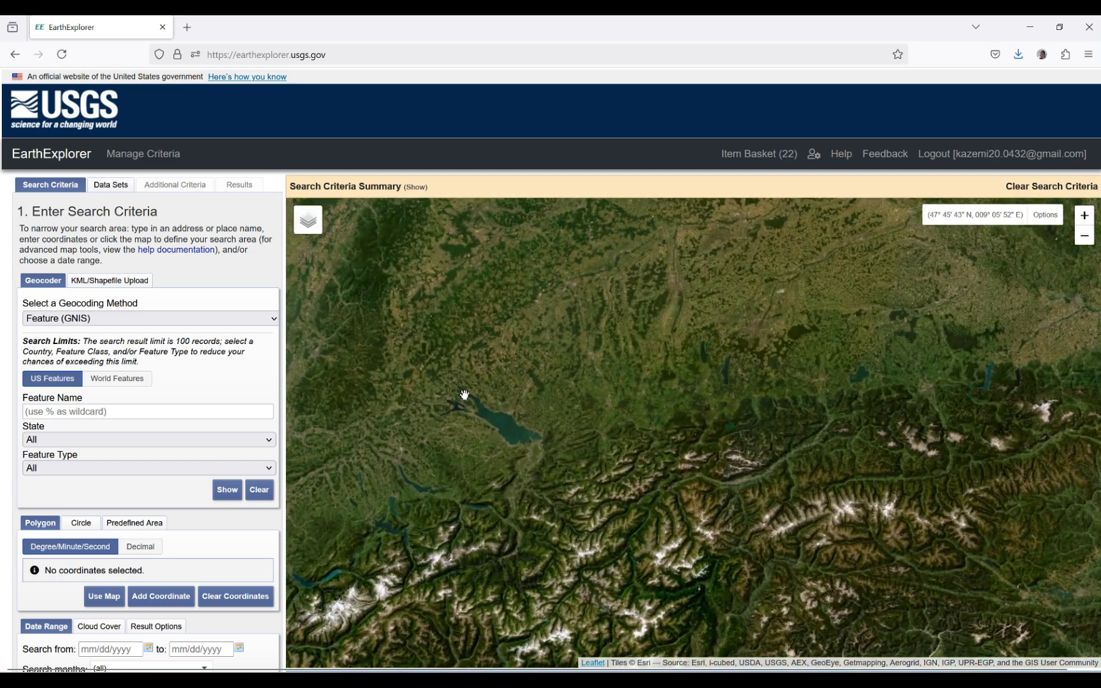
{"action": "left_click_drag", "start_coordinate": [464, 395], "coordinate": [610, 362]}
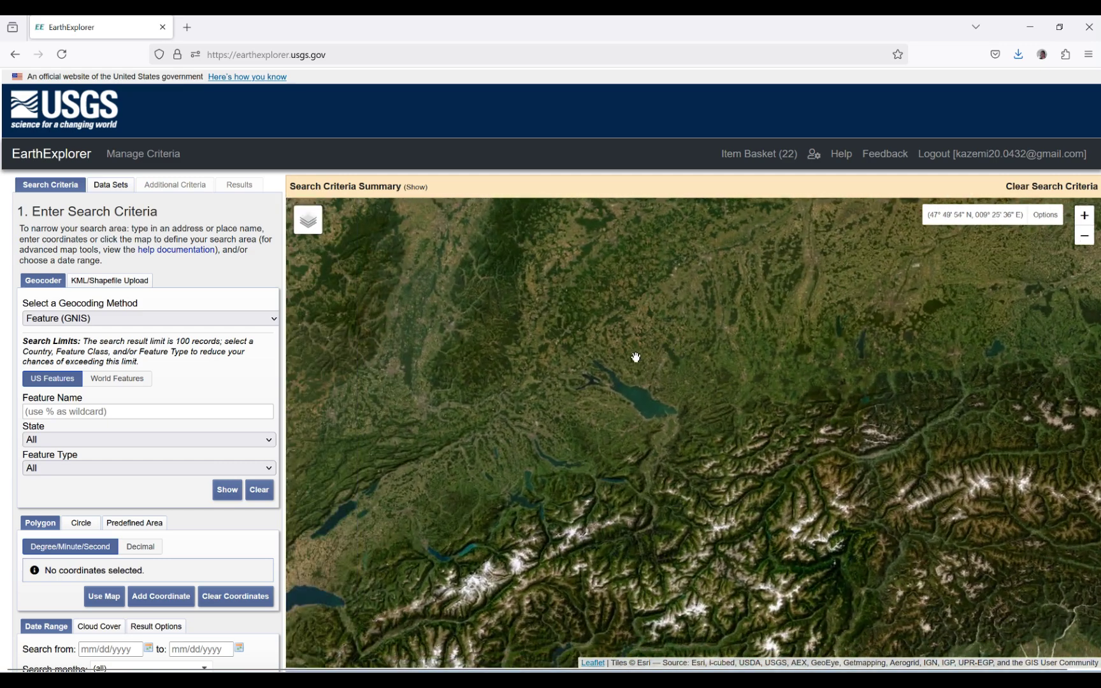
{"action": "left_click", "coordinate": [550, 402]}
{"action": "left_click", "coordinate": [596, 406]}
{"action": "left_click", "coordinate": [594, 424]}
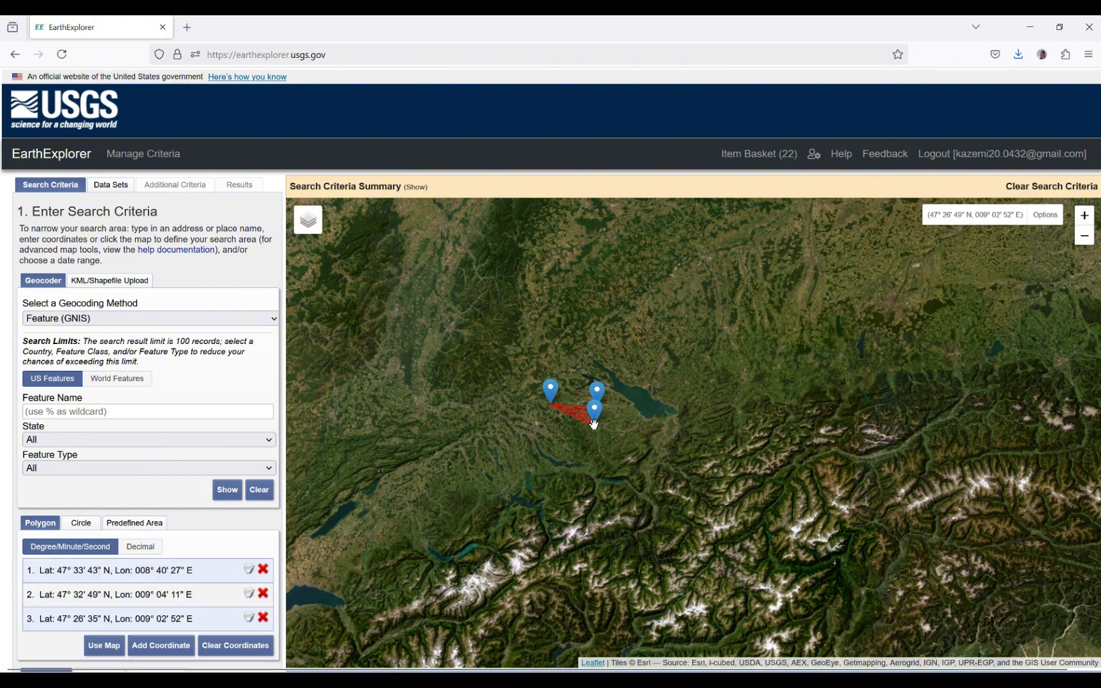
{"action": "left_click", "coordinate": [563, 428]}
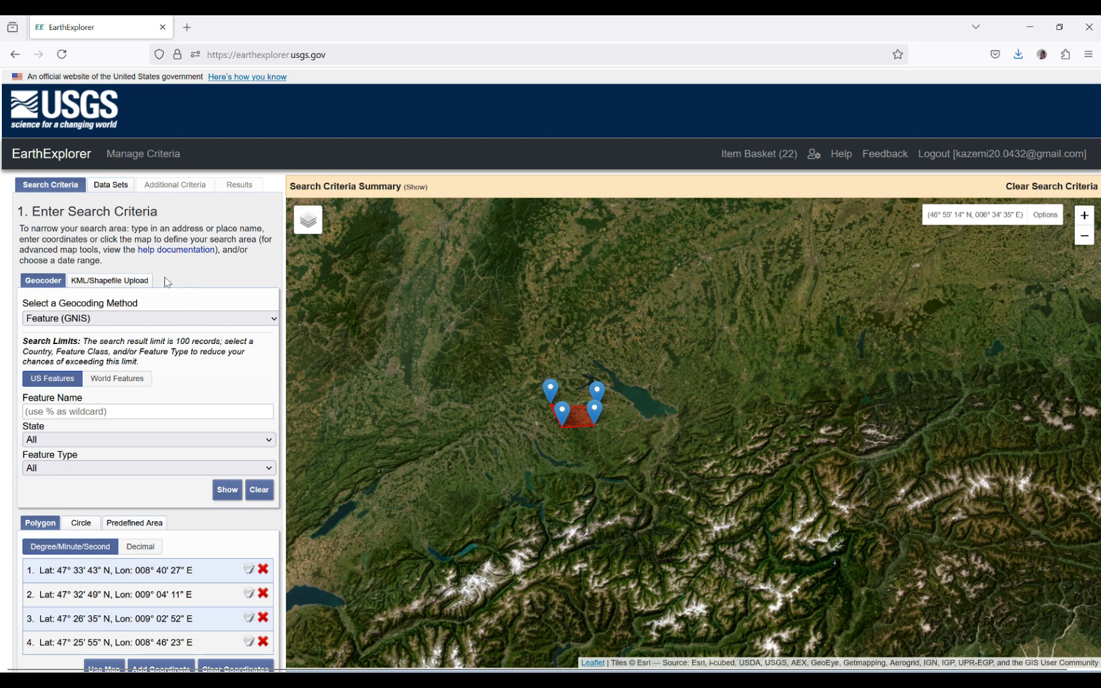
Examine the KML/Shapefile upload options for defining the search area, return to the geocoder options, and review the date range settings
{"action": "scroll", "coordinate": [163, 277], "scroll_direction": "down", "scroll_amount": 1}
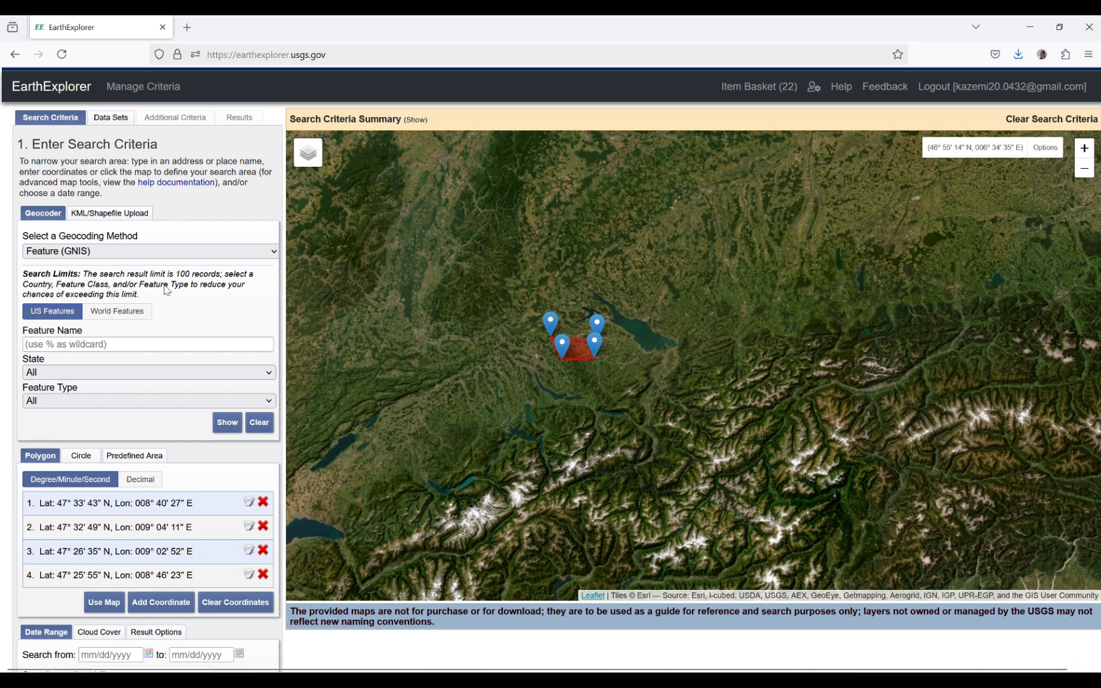
{"action": "left_click", "coordinate": [117, 218]}
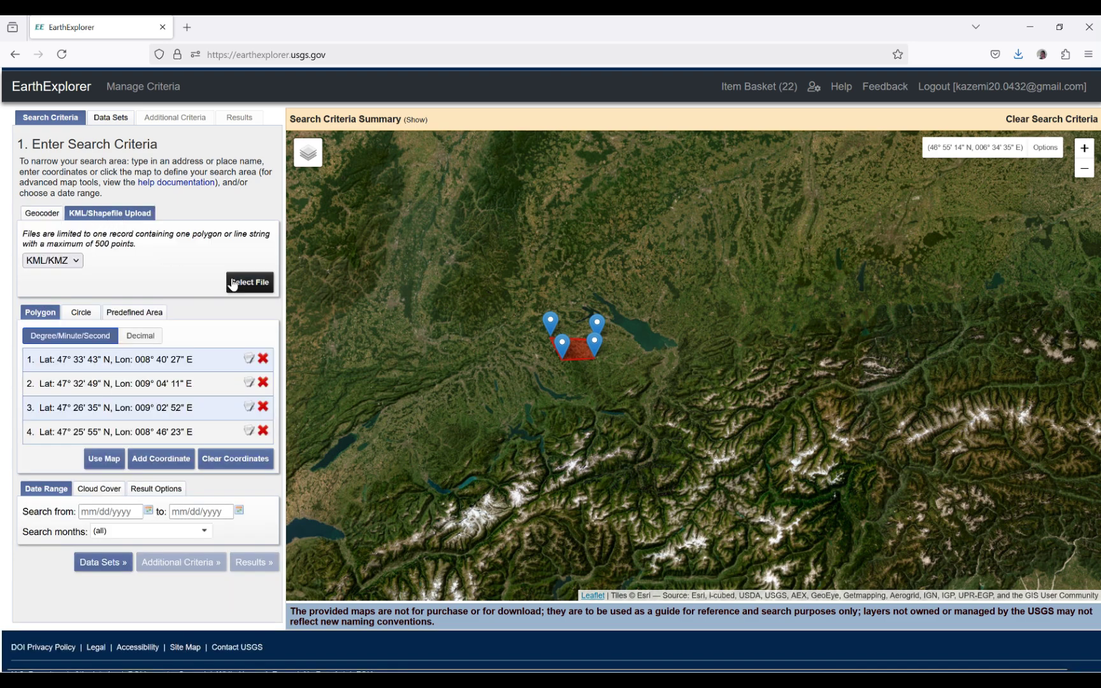
{"action": "left_click", "coordinate": [52, 260]}
{"action": "left_click", "coordinate": [105, 280]}
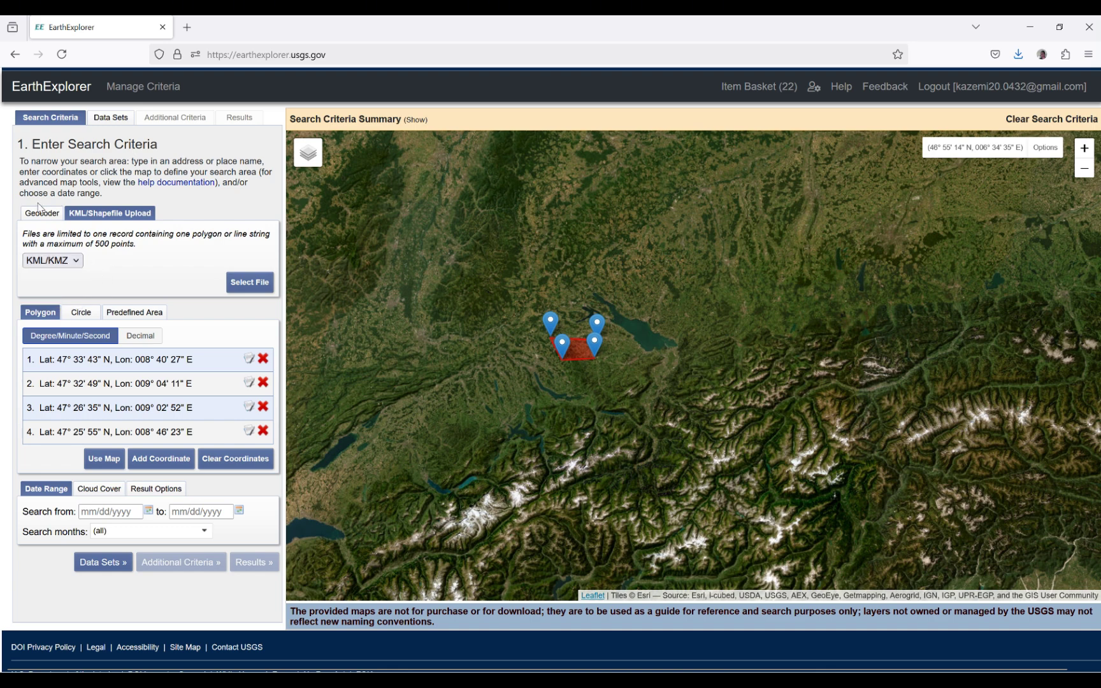
{"action": "left_click", "coordinate": [39, 212]}
{"action": "scroll", "coordinate": [99, 256], "scroll_direction": "down", "scroll_amount": 3}
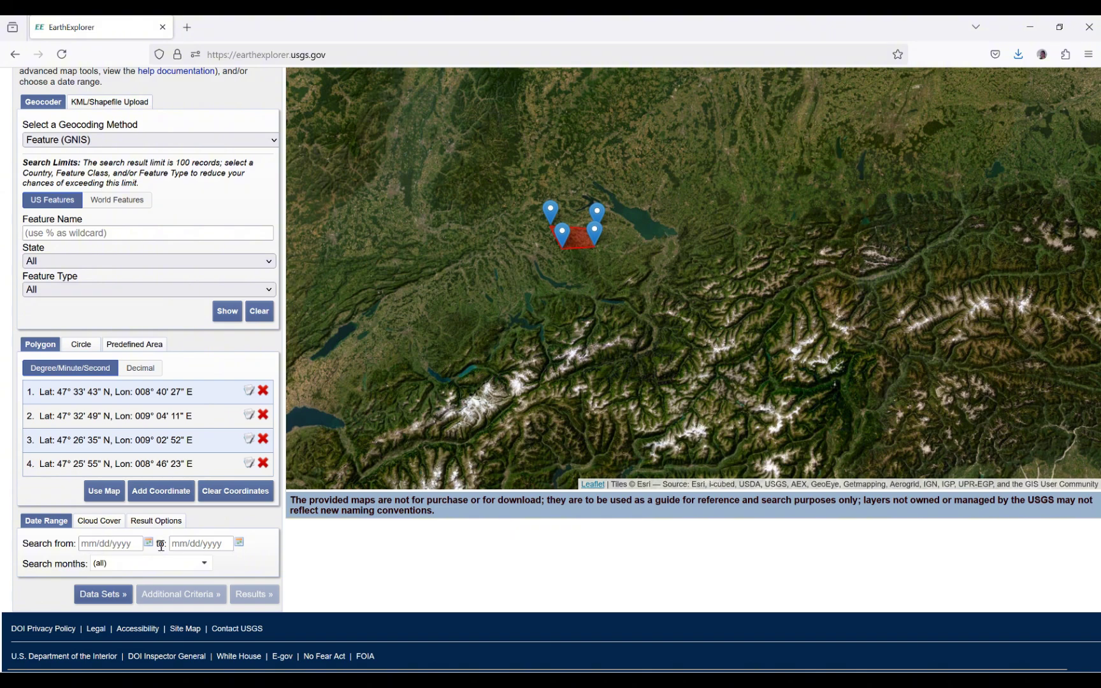
{"action": "scroll", "coordinate": [178, 409], "scroll_direction": "up", "scroll_amount": 5}
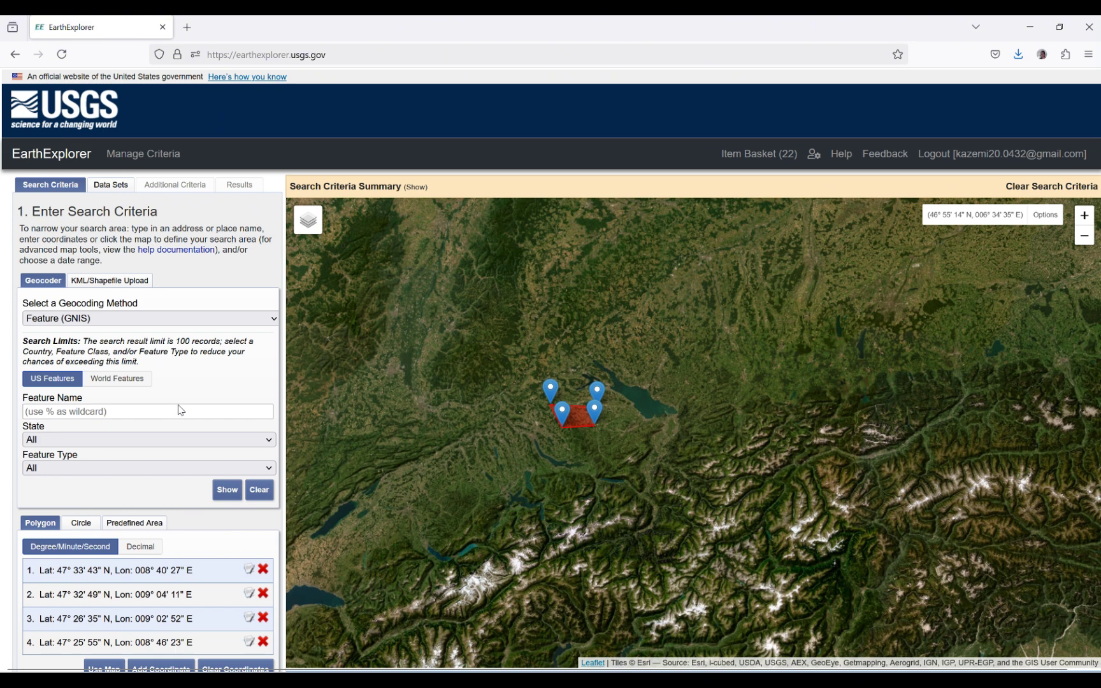
Replace the polygon's fourth corner with a new point at about 47° 26' 00" N, 008° 43' 45" E
{"action": "scroll", "coordinate": [176, 405], "scroll_direction": "down", "scroll_amount": 5}
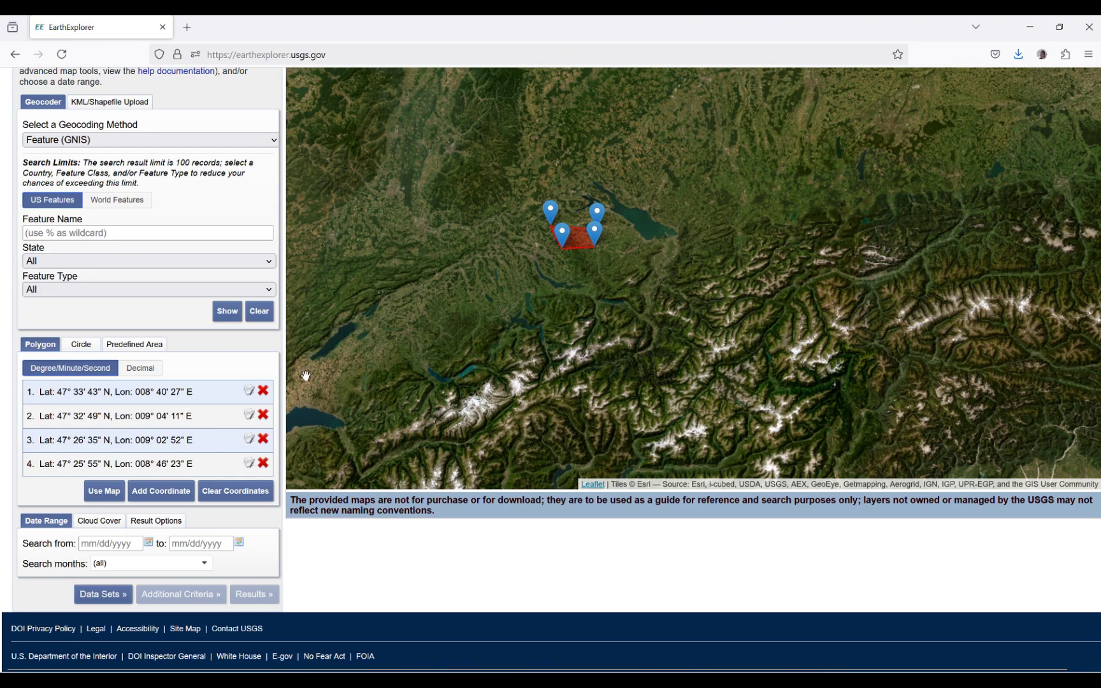
{"action": "left_click", "coordinate": [262, 464]}
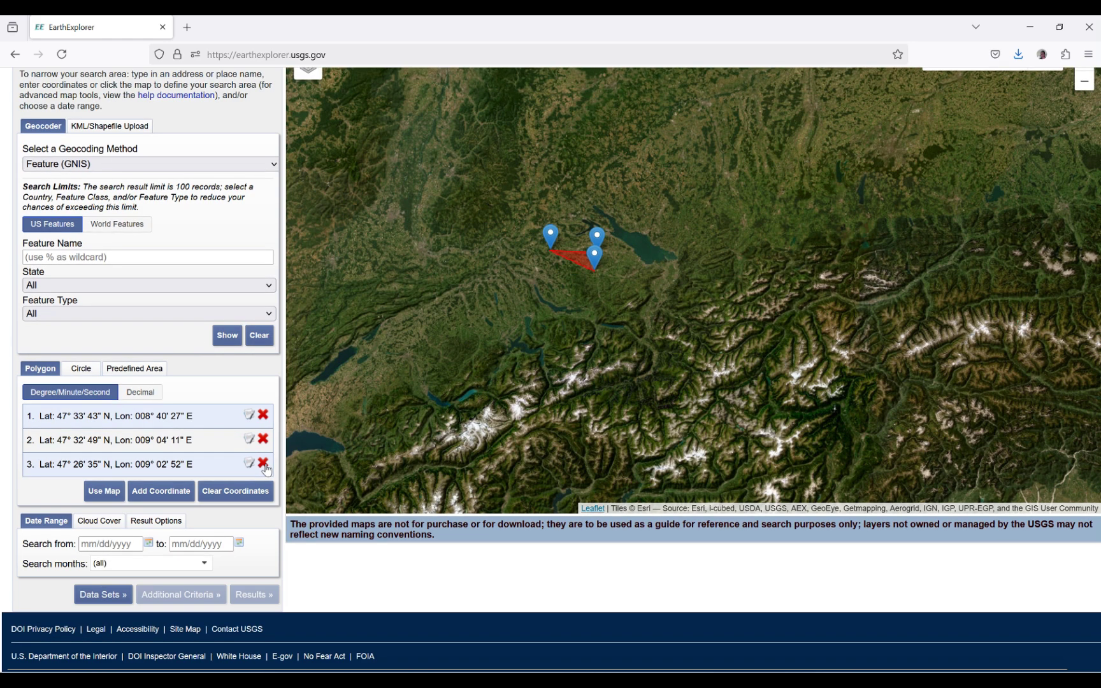
{"action": "left_click", "coordinate": [557, 272]}
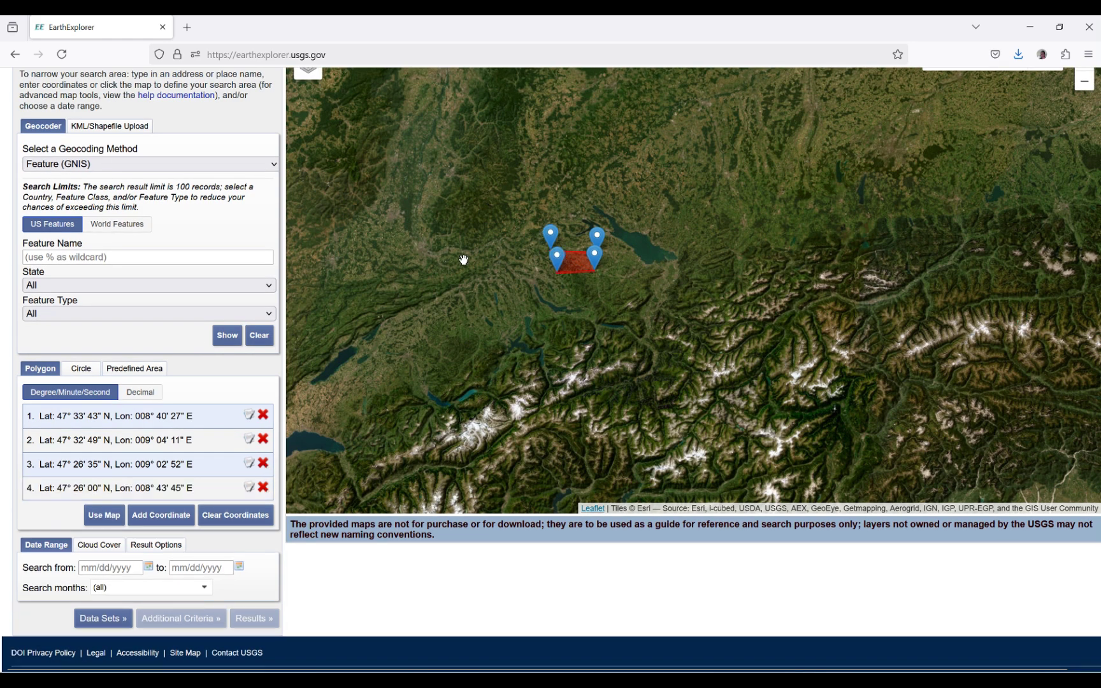
Select only SRTM 1 Arc-Second Global from the SRTM group of the Digital Elevation data sets and show the search results
{"action": "scroll", "coordinate": [189, 151], "scroll_direction": "up", "scroll_amount": 5}
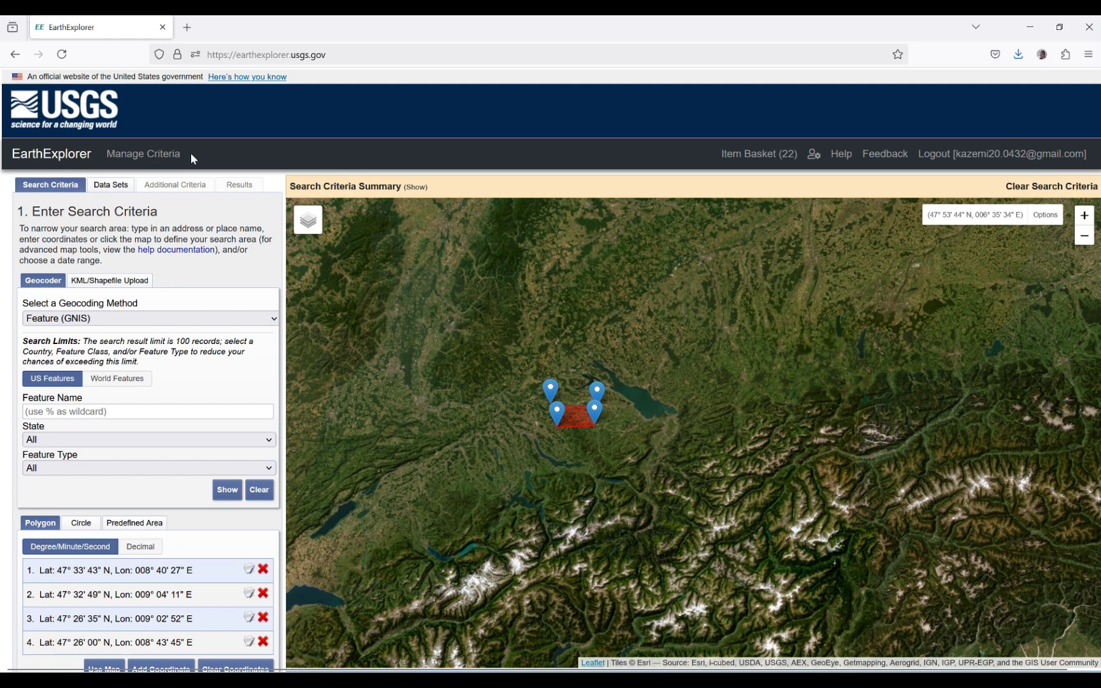
{"action": "left_click", "coordinate": [112, 185]}
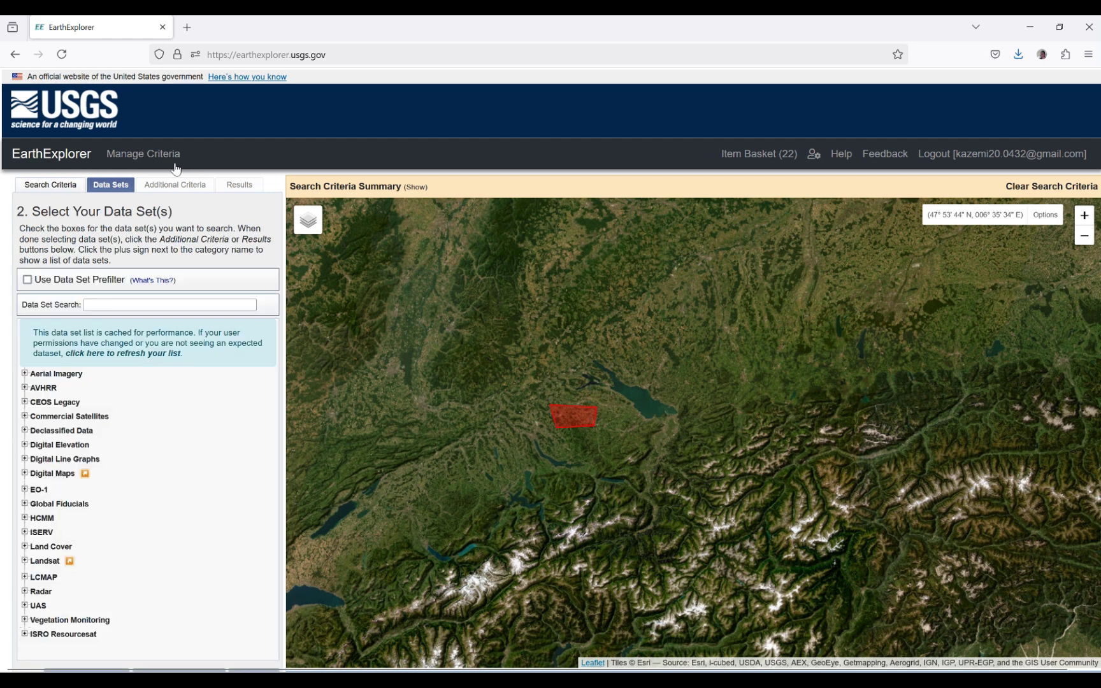
{"action": "scroll", "coordinate": [122, 412], "scroll_direction": "down", "scroll_amount": 2}
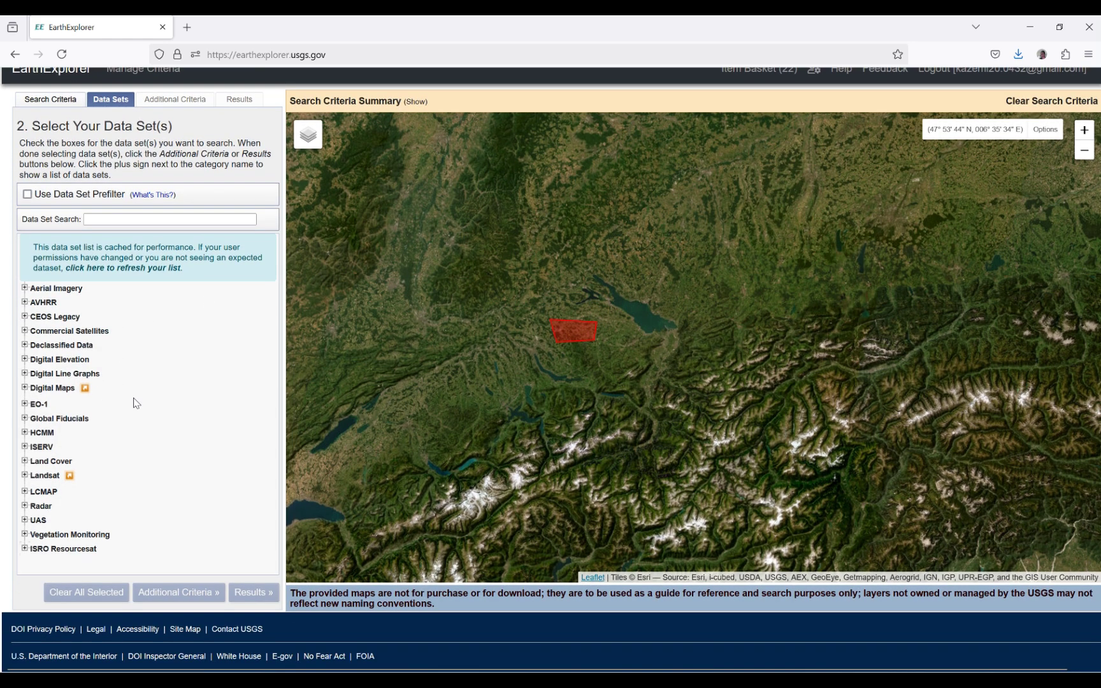
{"action": "left_click", "coordinate": [24, 360]}
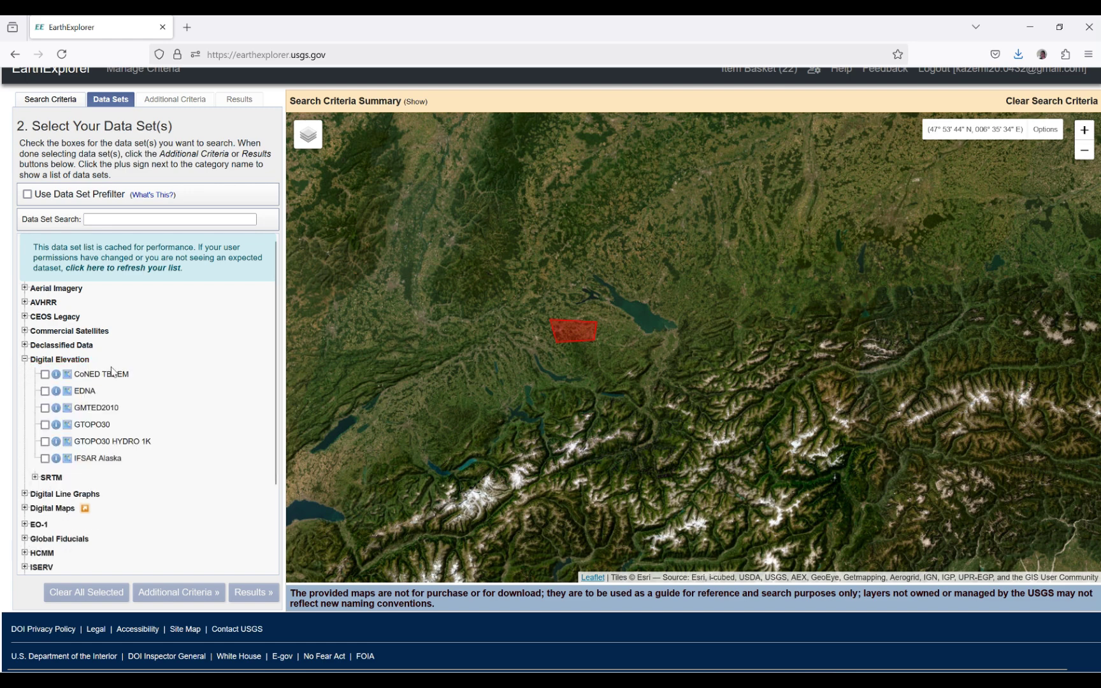
{"action": "left_click", "coordinate": [35, 477]}
{"action": "scroll", "coordinate": [145, 486], "scroll_direction": "down", "scroll_amount": 2}
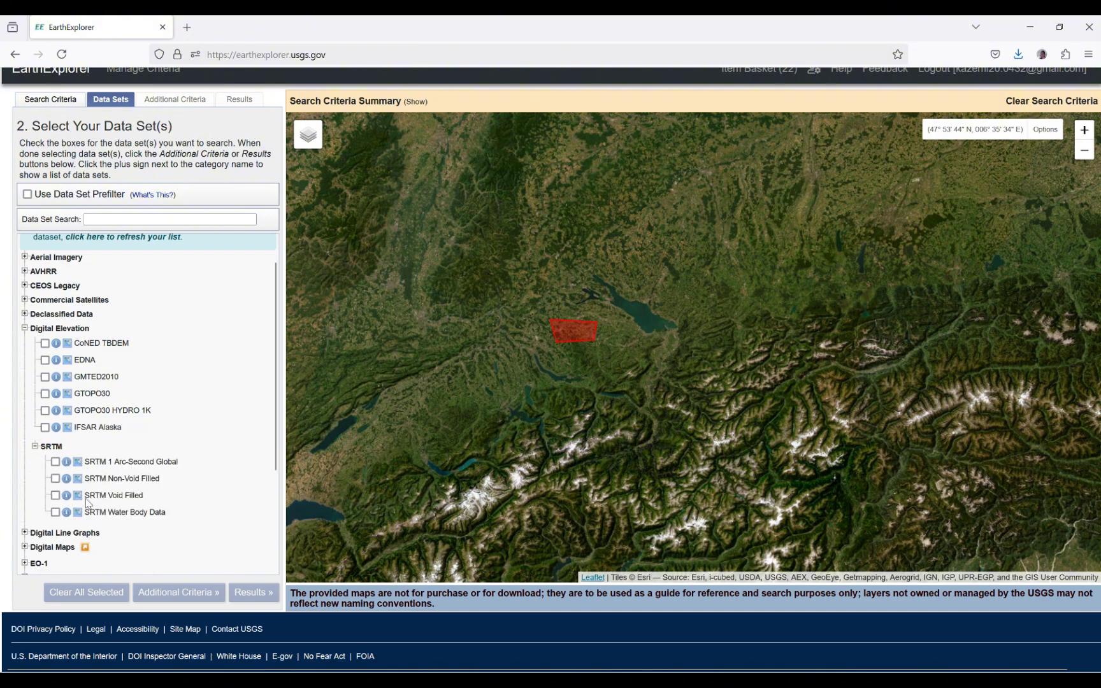
{"action": "left_click", "coordinate": [55, 364]}
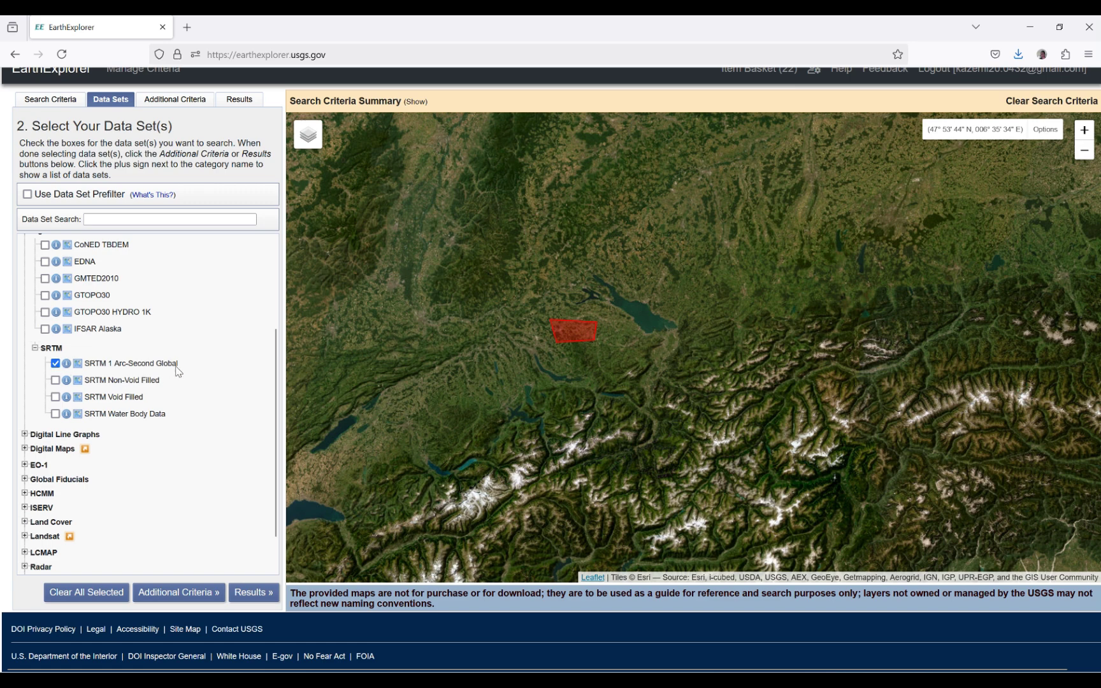
{"action": "left_click", "coordinate": [56, 398]}
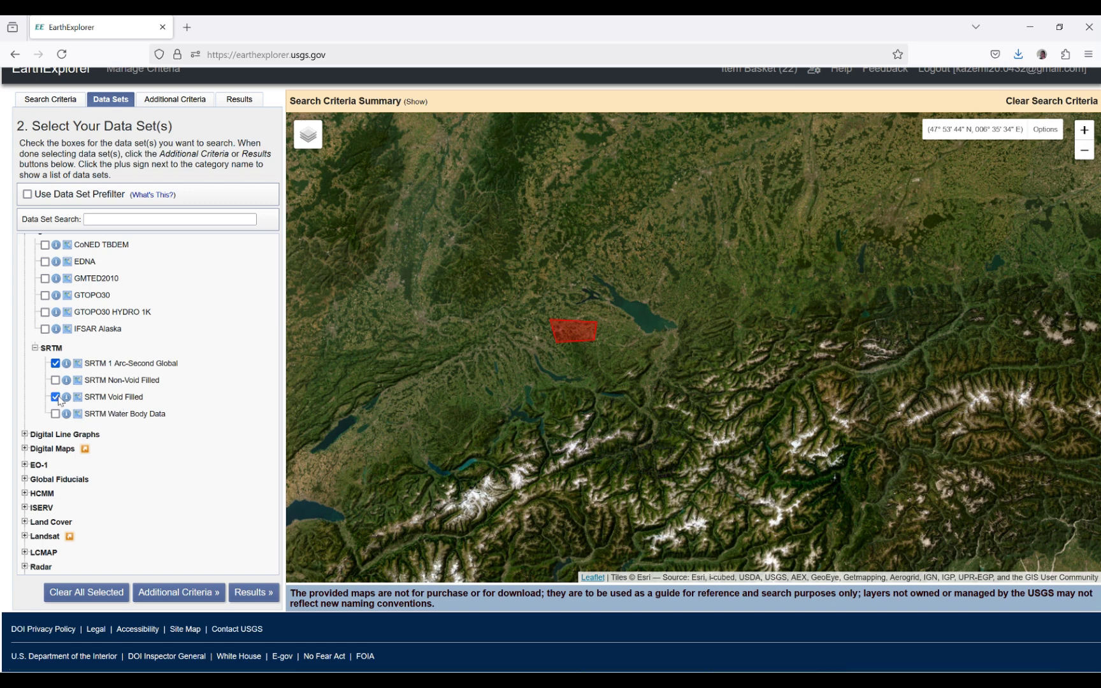
{"action": "left_click", "coordinate": [57, 397]}
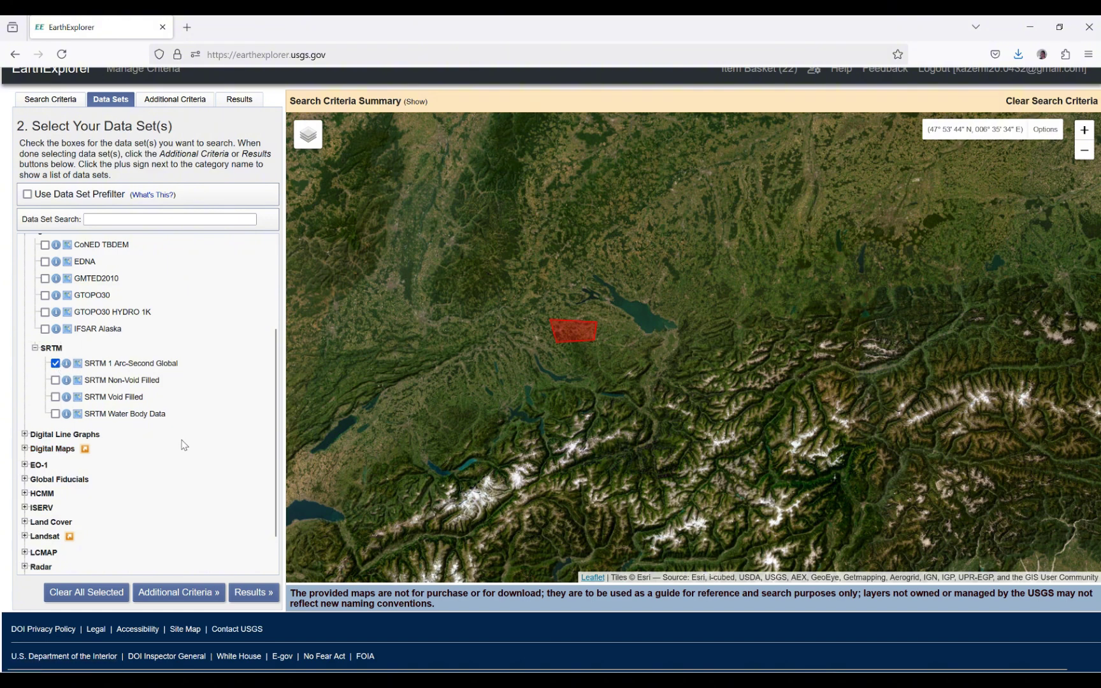
{"action": "left_click", "coordinate": [263, 594]}
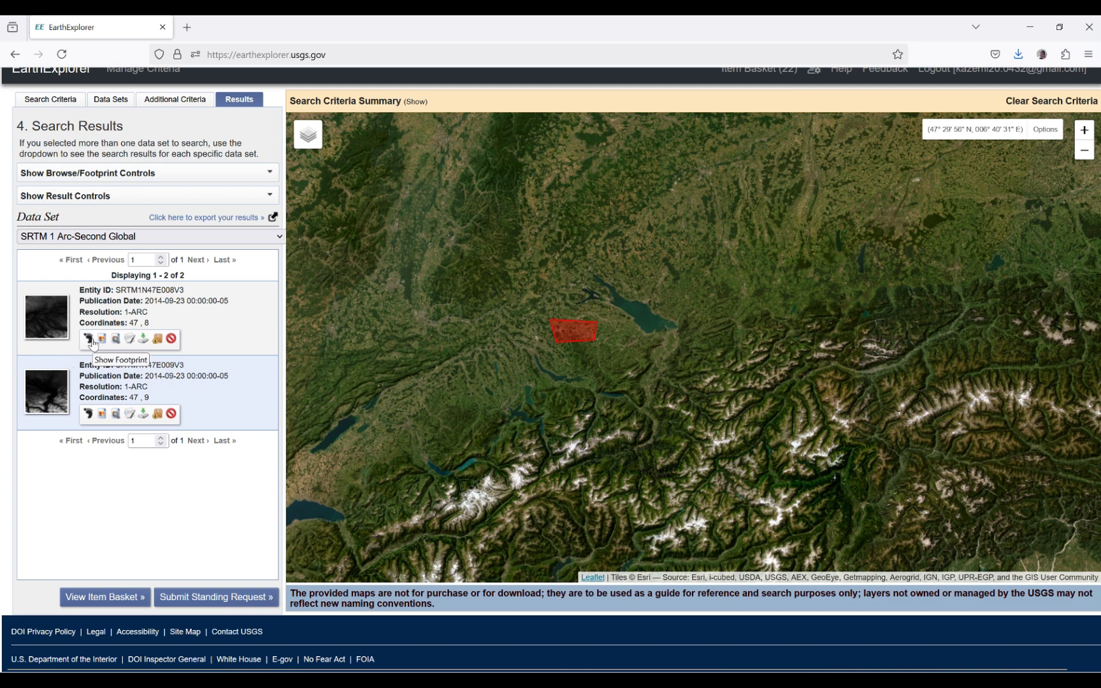
Check the map footprints of tiles SRTM1N47E008V3 and SRTM1N47E009V3 in turn, and preview the first tile's browse overlay
{"action": "left_click", "coordinate": [89, 339]}
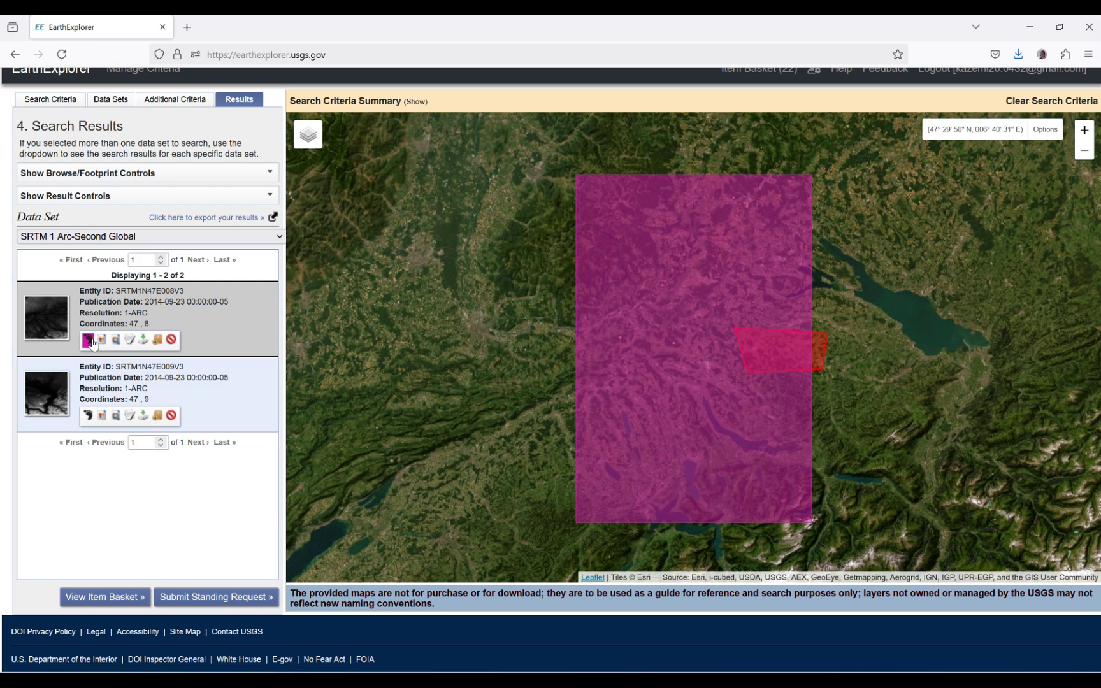
{"action": "left_click", "coordinate": [90, 340]}
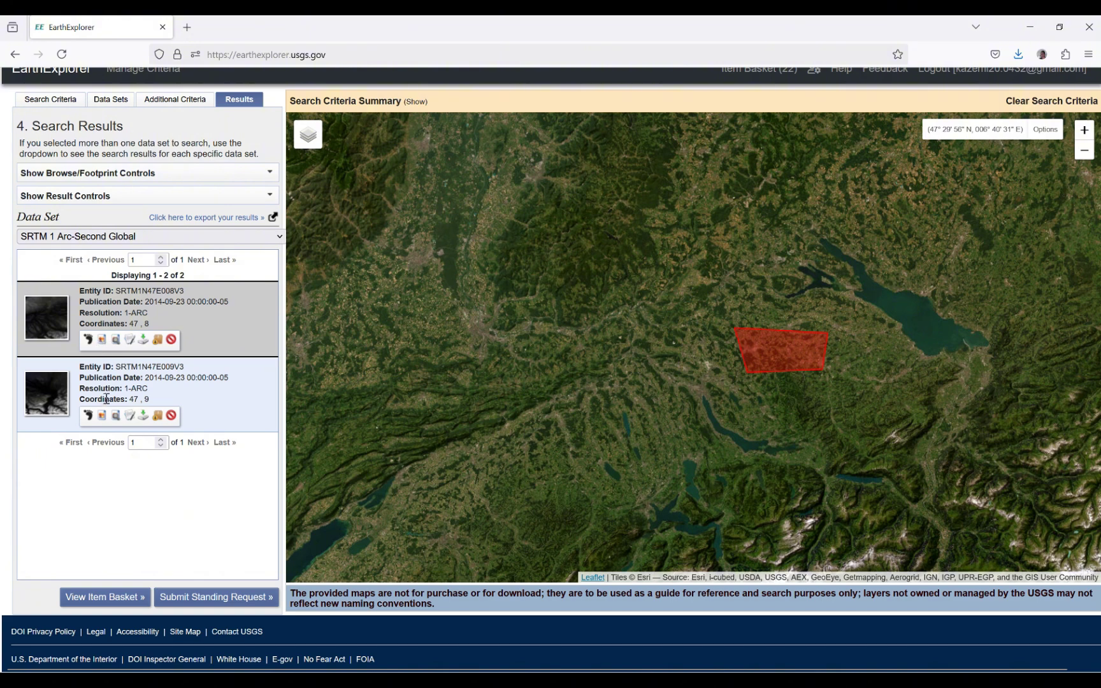
{"action": "left_click", "coordinate": [87, 417]}
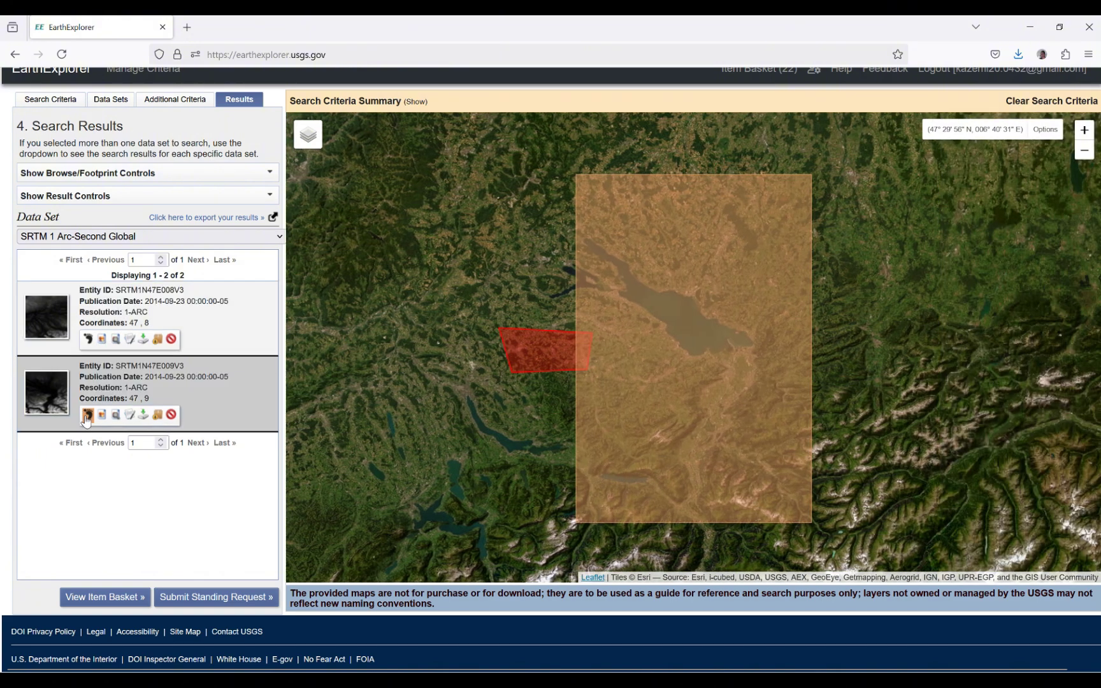
{"action": "left_click", "coordinate": [88, 415]}
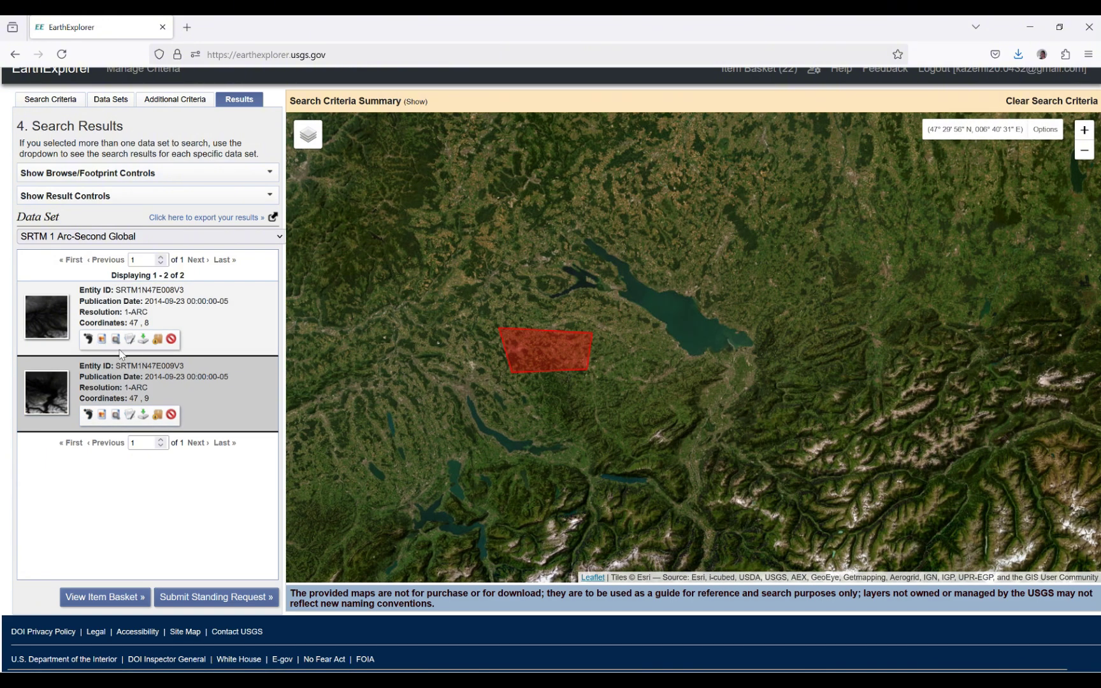
{"action": "left_click", "coordinate": [101, 340]}
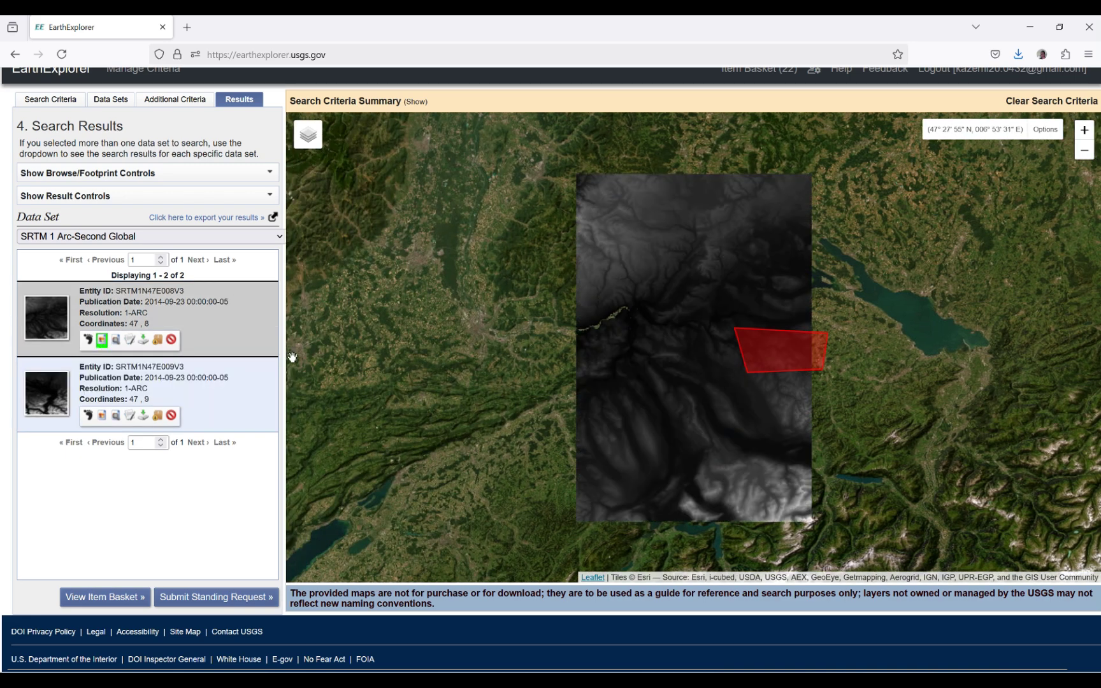
{"action": "left_click", "coordinate": [102, 340]}
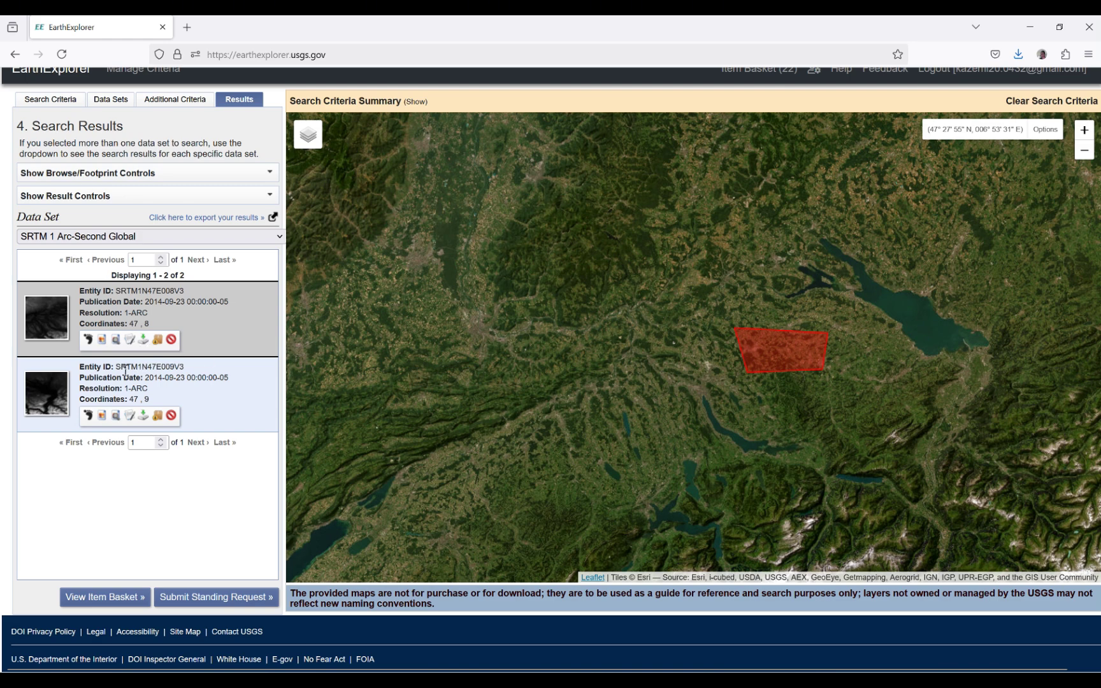
Preview tile SRTM1N47E009V3's browse overlay and download the tile as GeoTIFF 1 Arc-second, saving it to the Desktop as n47_e009_1arc_v3
{"action": "left_click", "coordinate": [105, 418]}
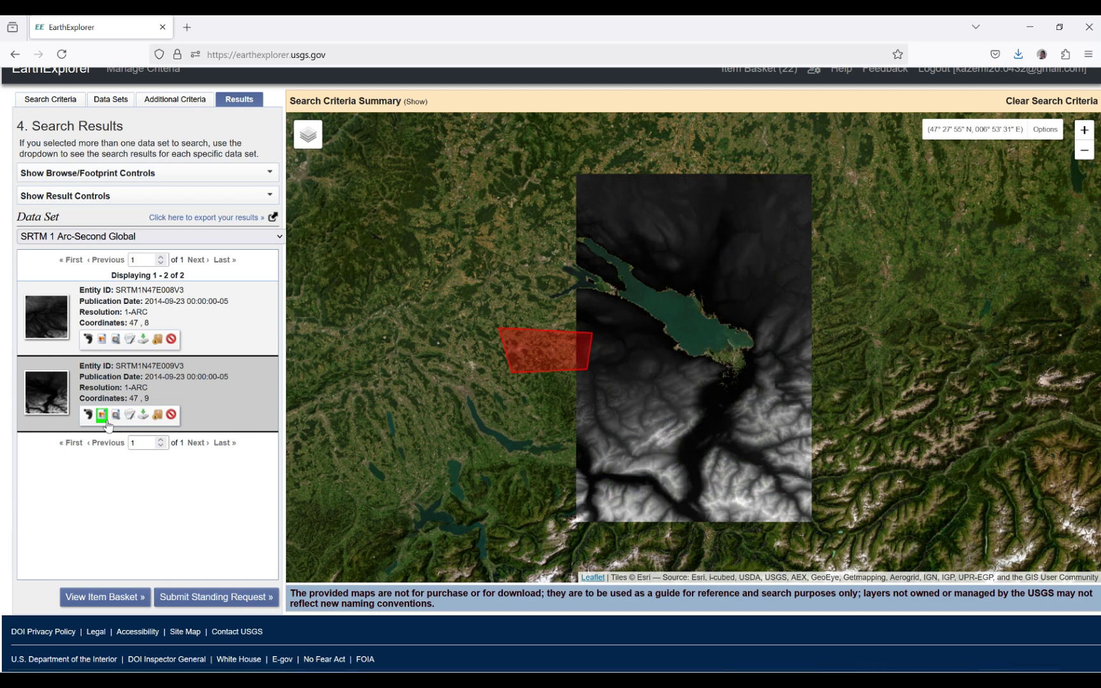
{"action": "left_click", "coordinate": [103, 417]}
{"action": "left_click", "coordinate": [142, 414]}
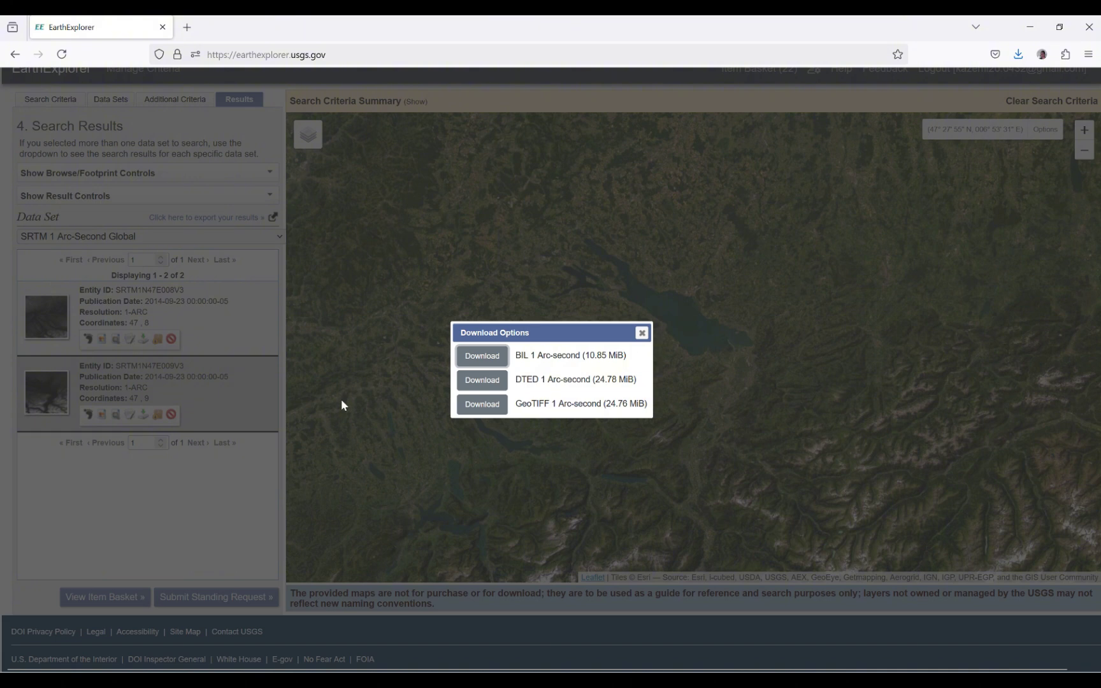
{"action": "left_click", "coordinate": [481, 407]}
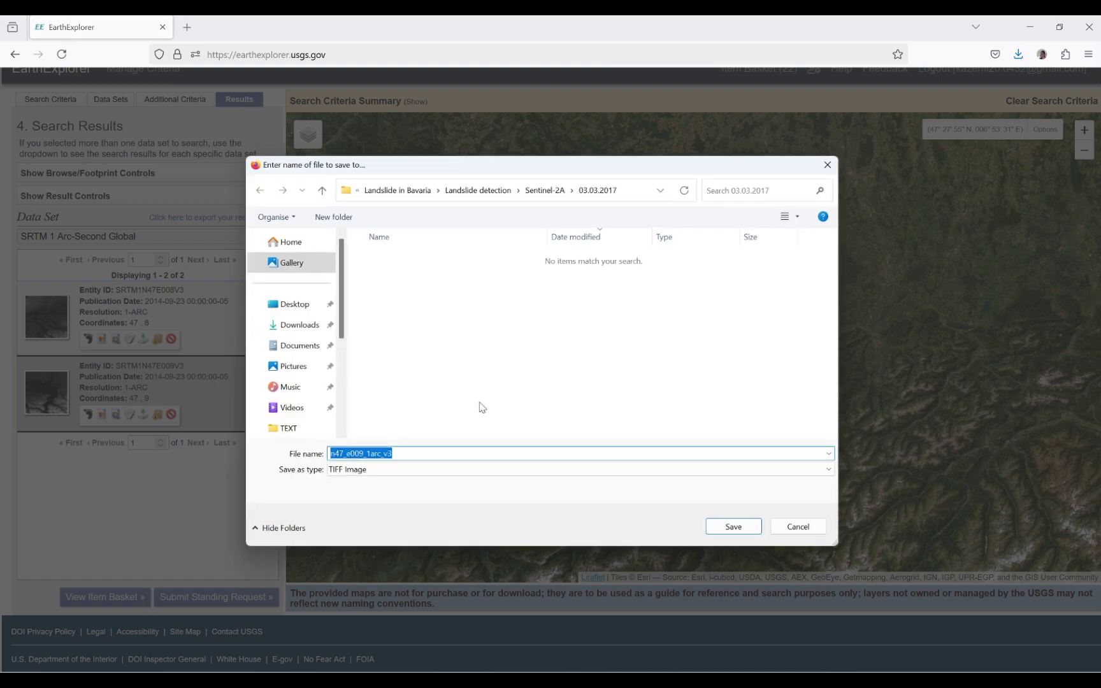
{"action": "left_click", "coordinate": [291, 311]}
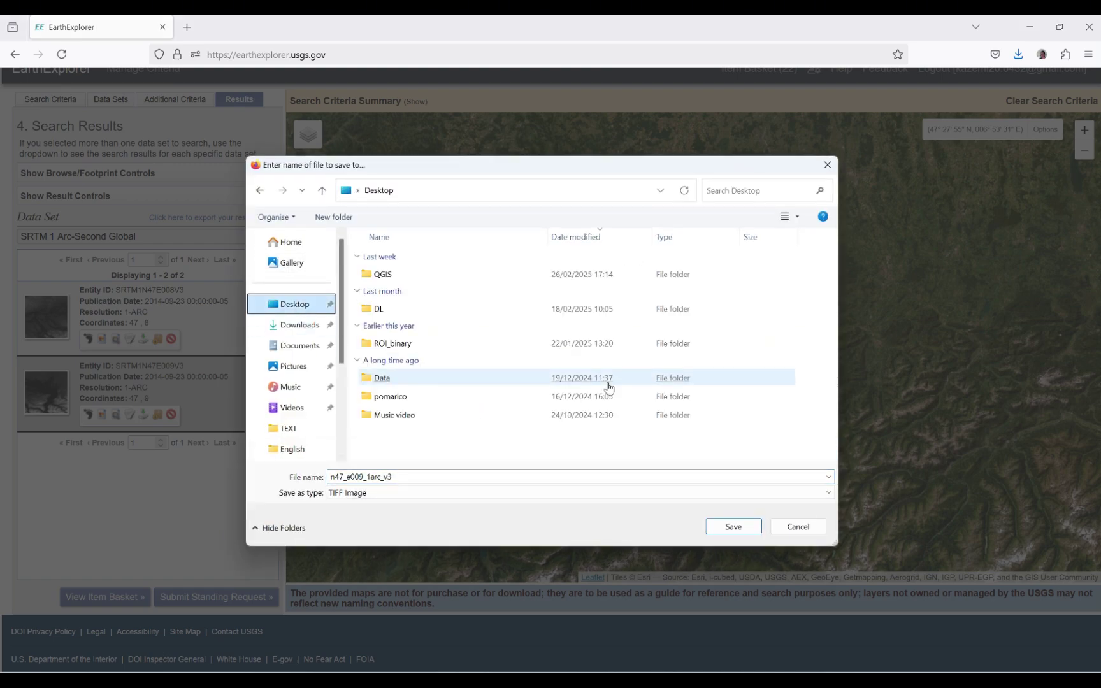
{"action": "left_click", "coordinate": [722, 529]}
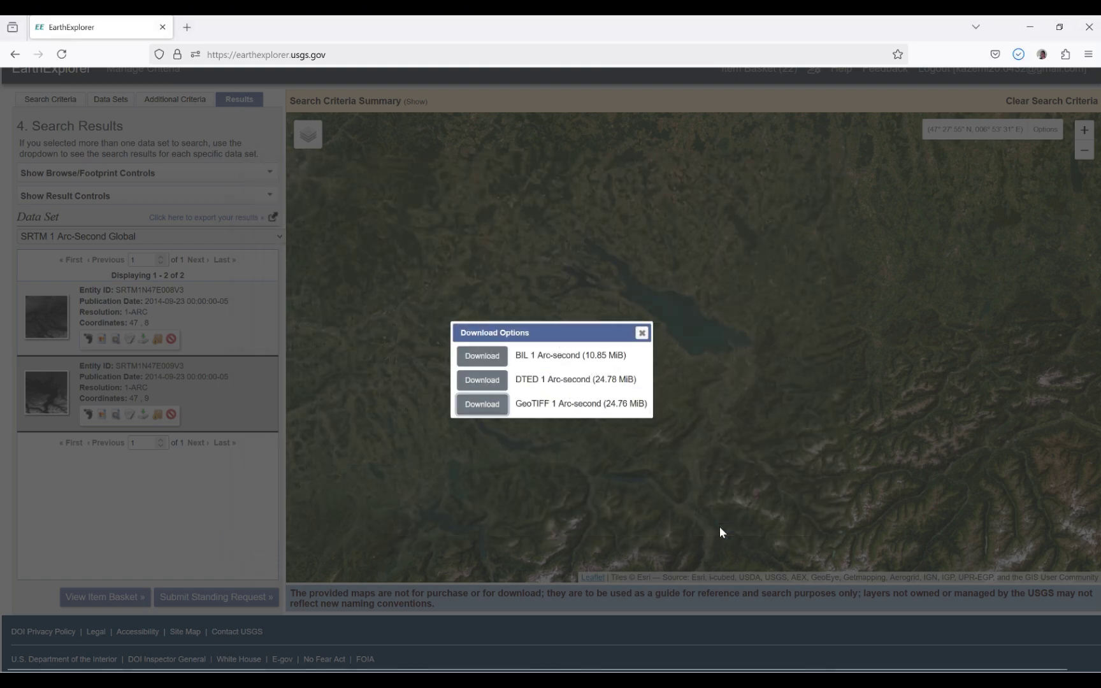
{"action": "left_click", "coordinate": [641, 333]}
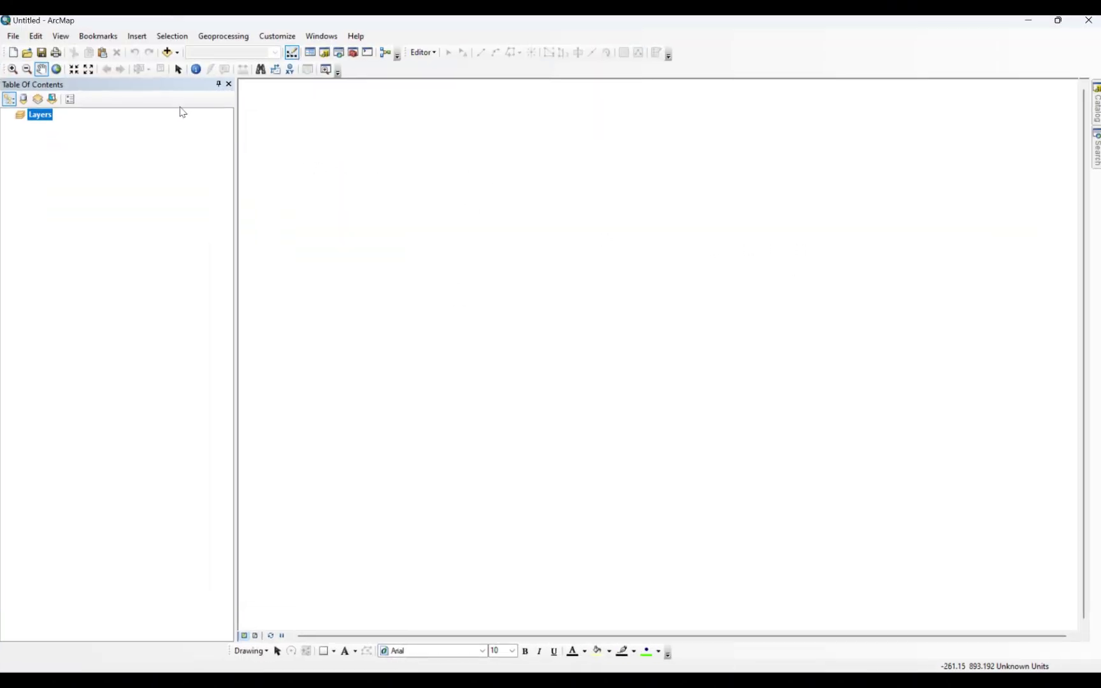
Switch to ArcMap and add the raster n47_e009_1arc_v3.tif from the Desktop to the map
{"action": "left_click", "coordinate": [167, 51]}
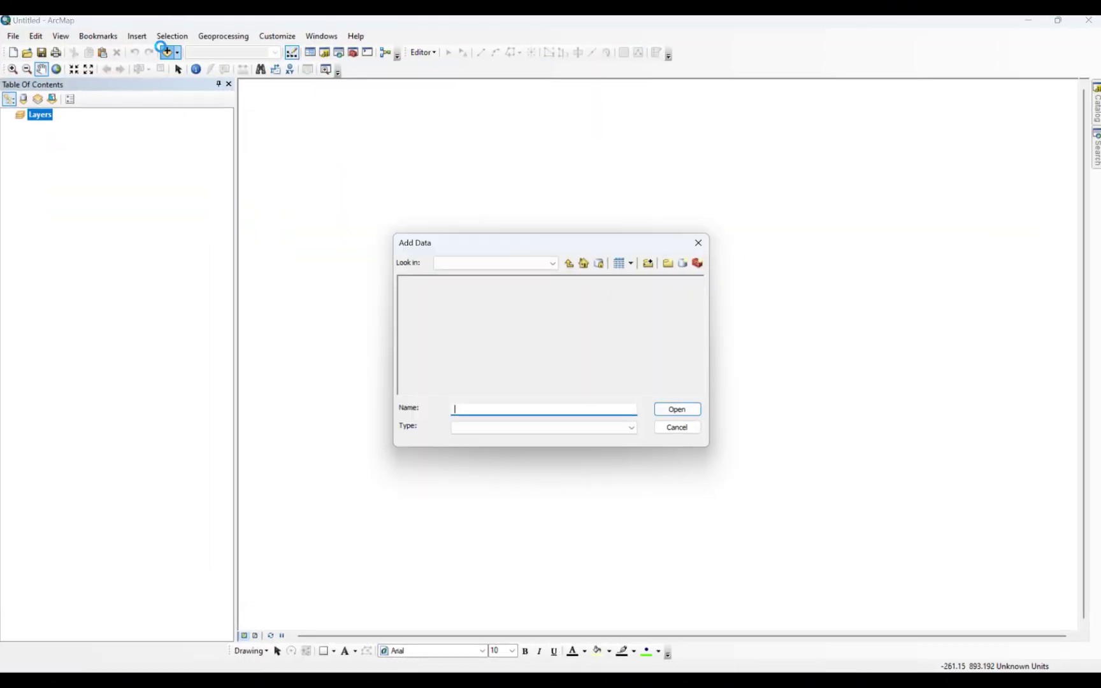
{"action": "left_click", "coordinate": [509, 264]}
{"action": "scroll", "coordinate": [540, 296], "scroll_direction": "up", "scroll_amount": 3}
{"action": "left_click", "coordinate": [542, 390]}
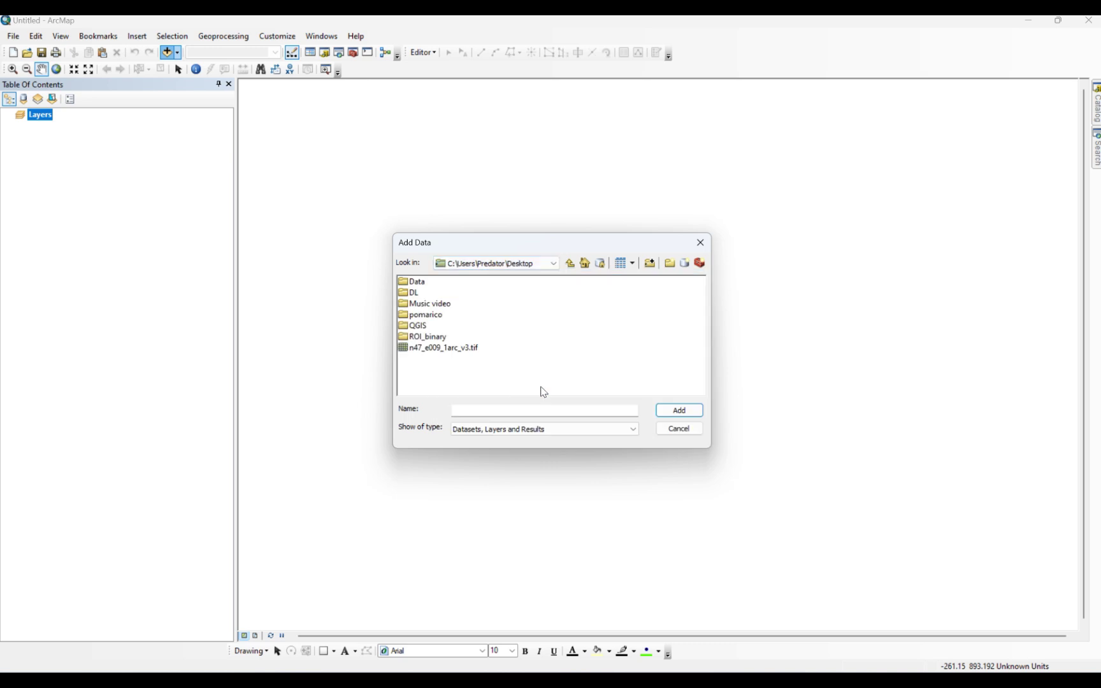
{"action": "left_click", "coordinate": [444, 349]}
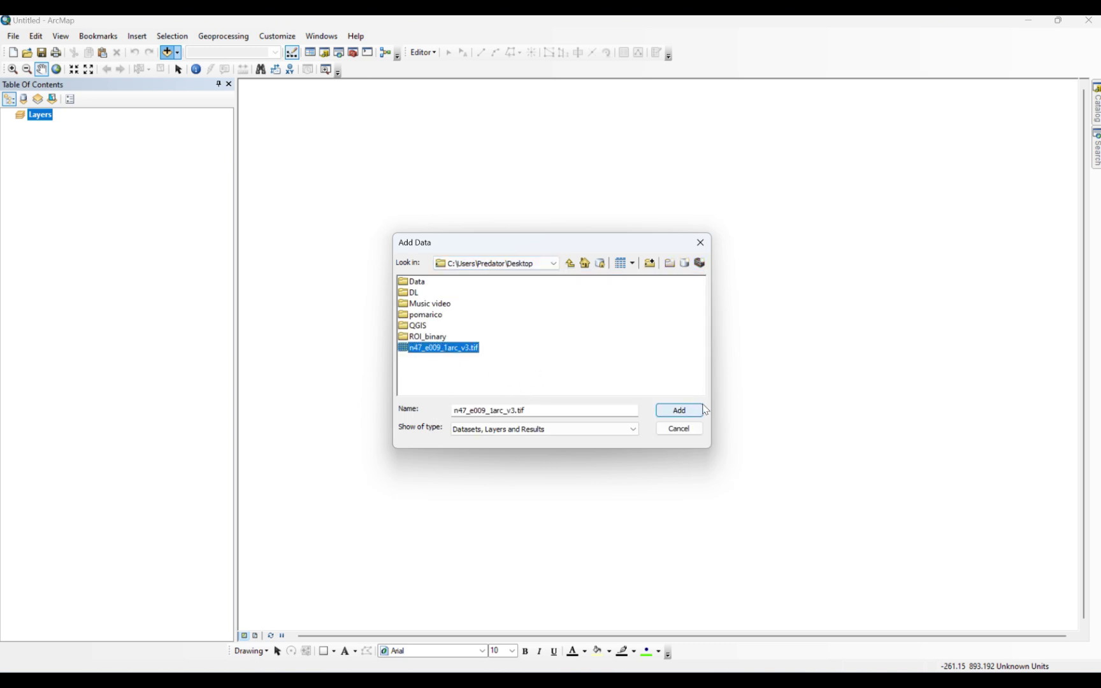
{"action": "left_click", "coordinate": [679, 410]}
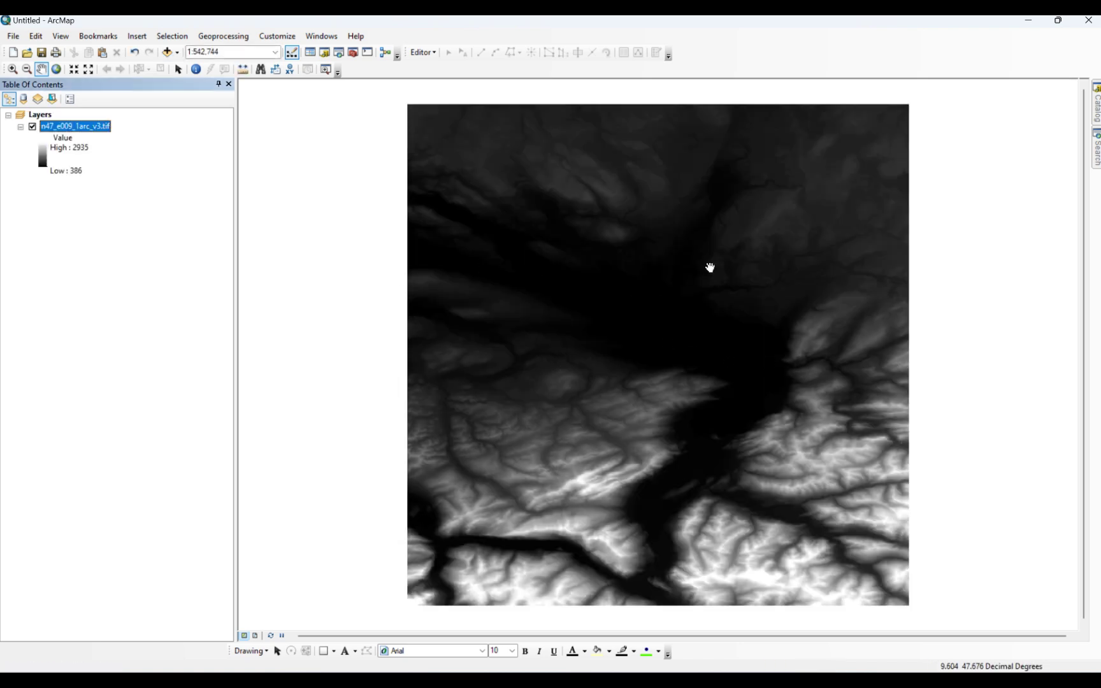
Symbolize the elevation raster as Classified with five classes and the pale cyan-green-yellow-red-brown-white elevation color ramp
{"action": "right_click", "coordinate": [85, 131]}
{"action": "left_click", "coordinate": [109, 318]}
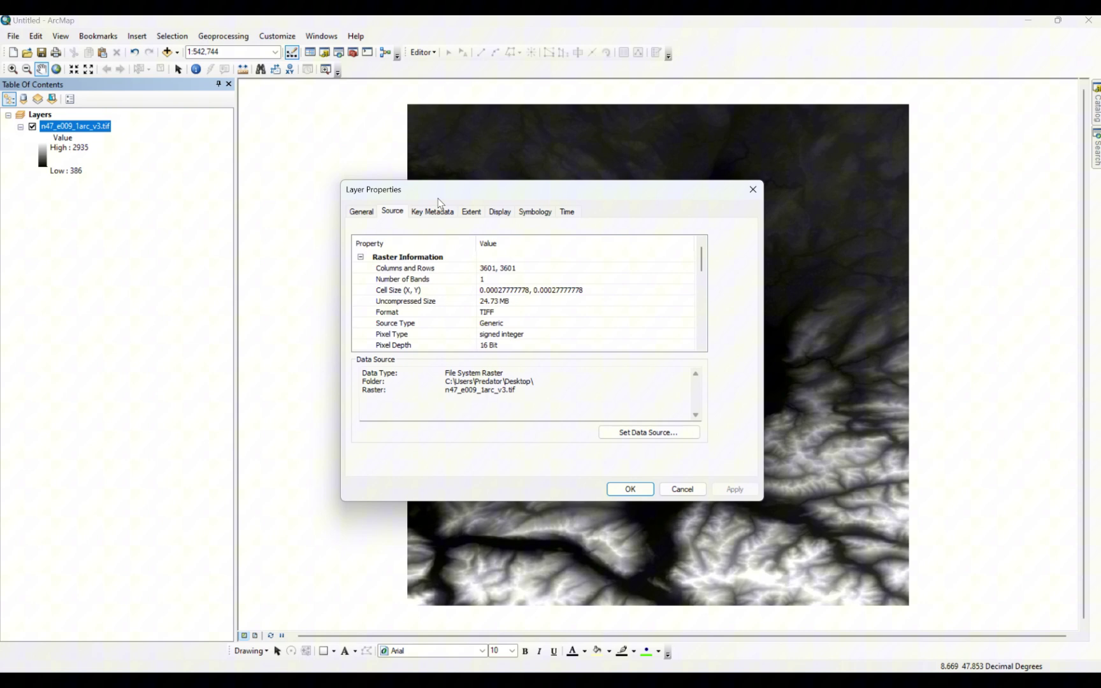
{"action": "left_click", "coordinate": [534, 213]}
{"action": "left_click", "coordinate": [390, 251]}
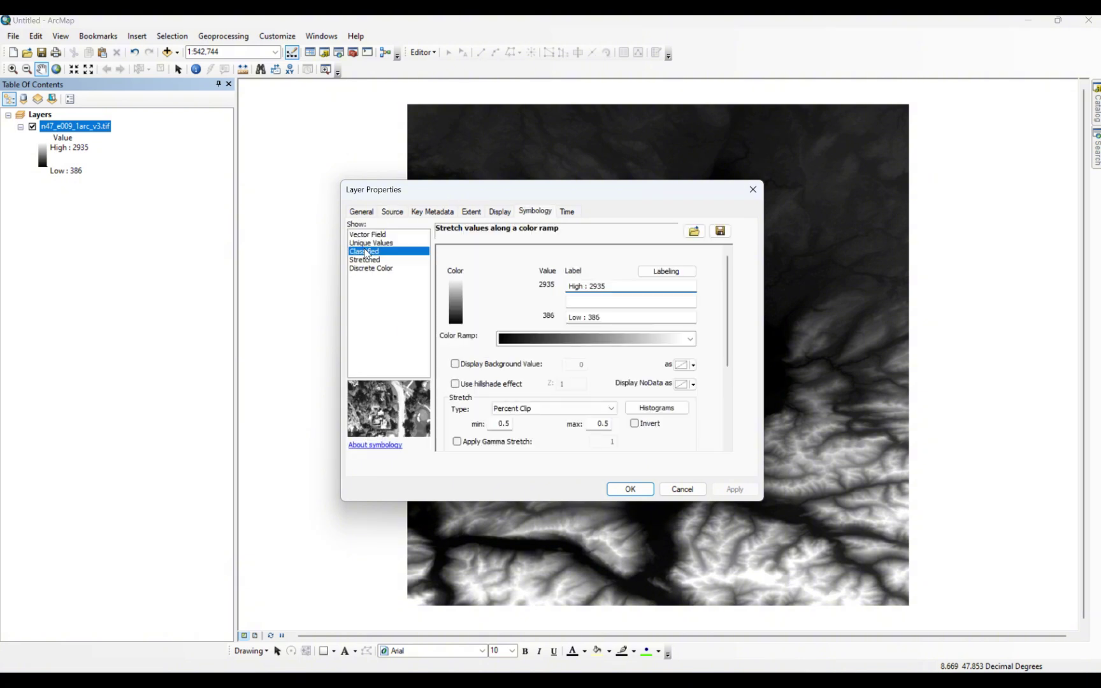
{"action": "left_click", "coordinate": [606, 397]}
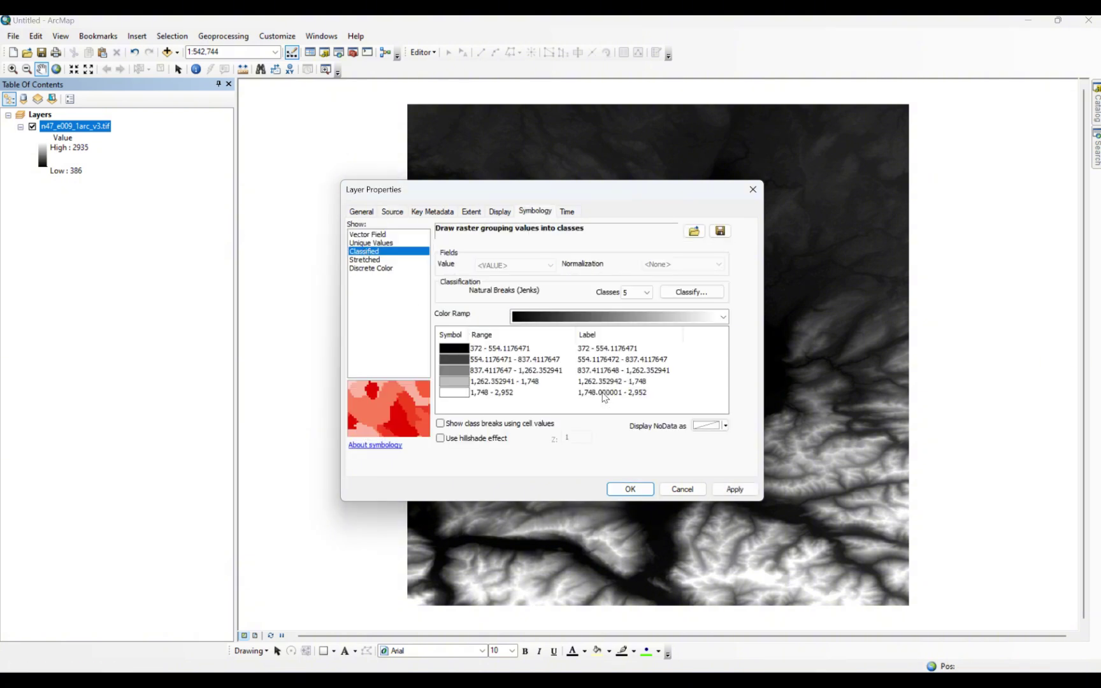
{"action": "left_click", "coordinate": [723, 318]}
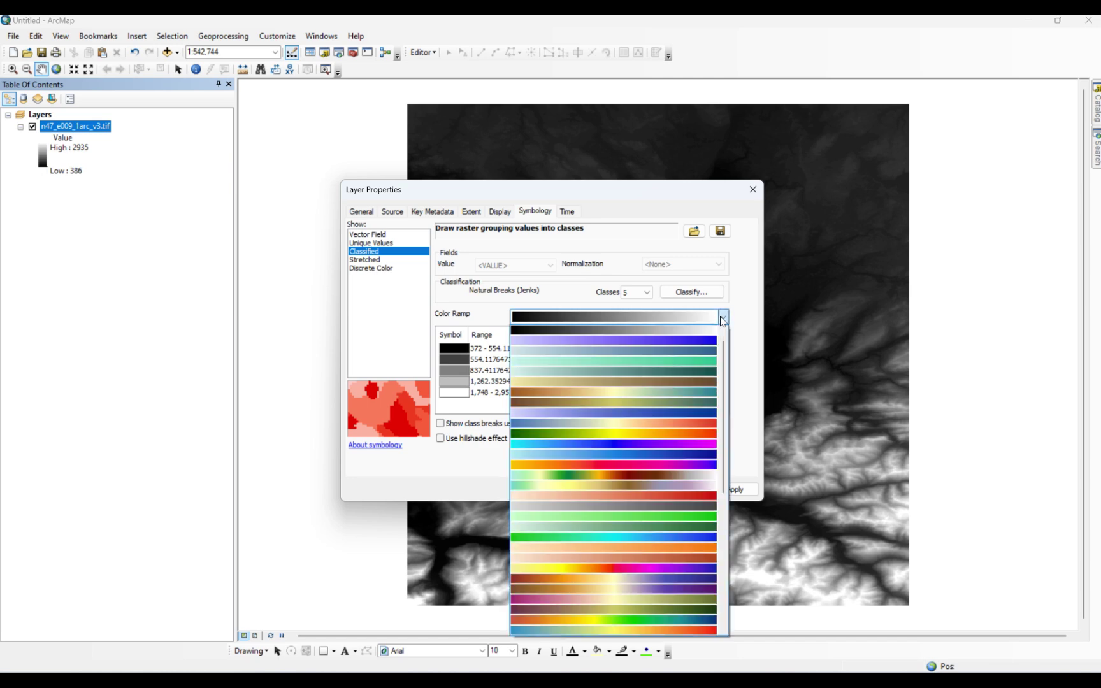
{"action": "left_click", "coordinate": [632, 475]}
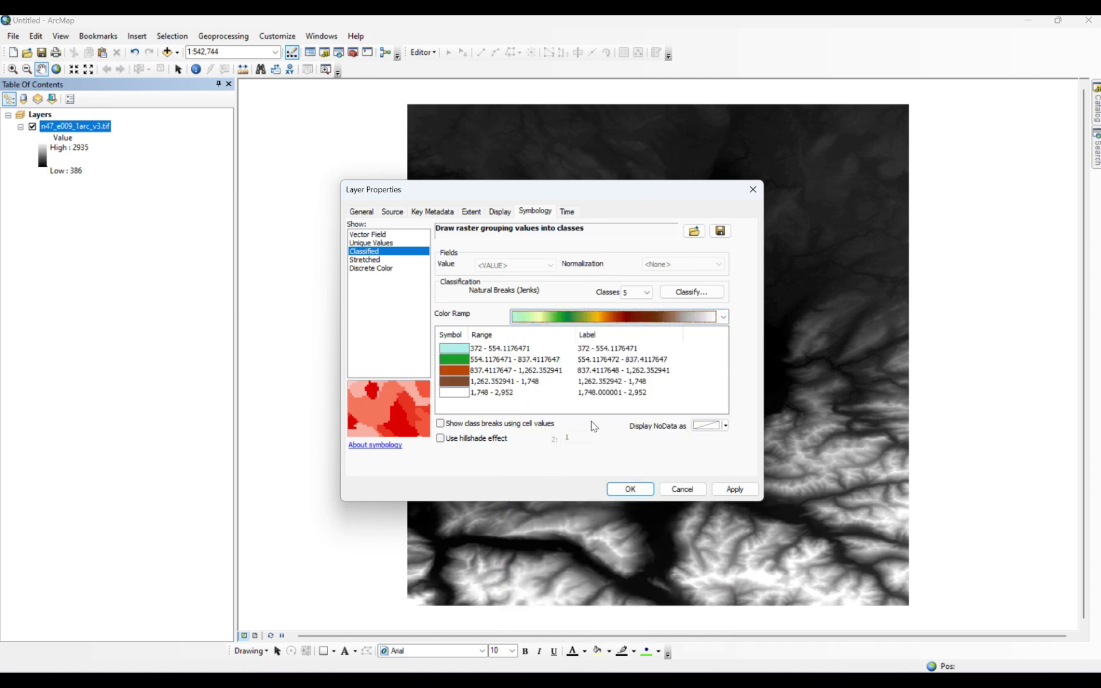
{"action": "left_click", "coordinate": [720, 490]}
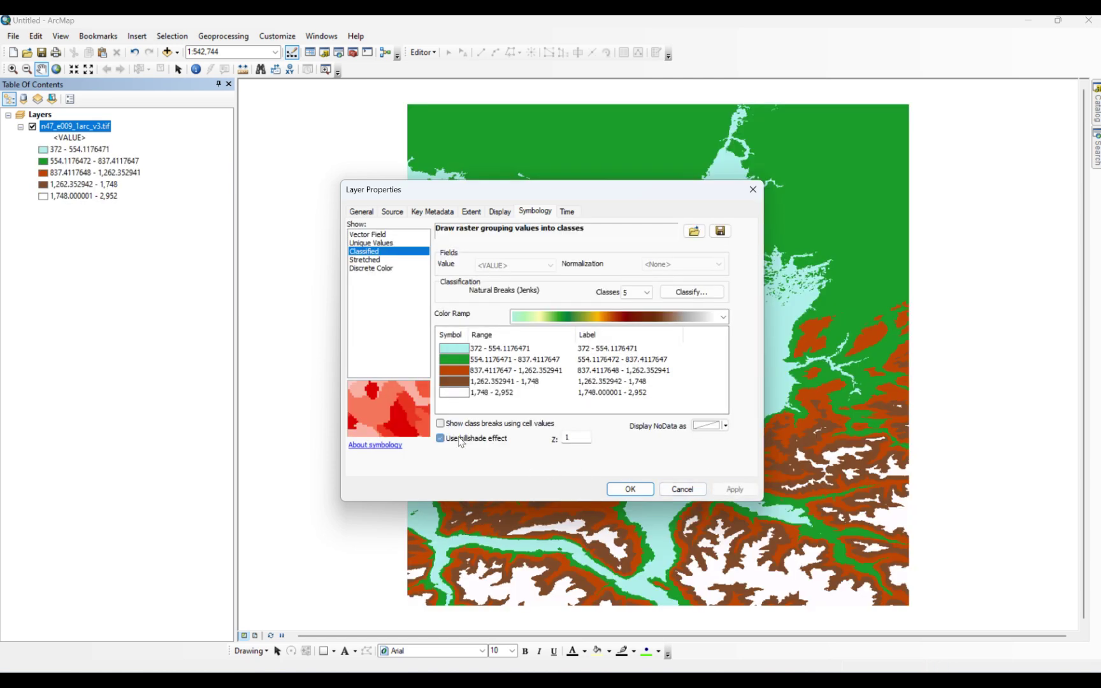
Turn on the hillshade effect and the display of class breaks using cell values, and accept the layer's symbology
{"action": "left_click", "coordinate": [735, 489]}
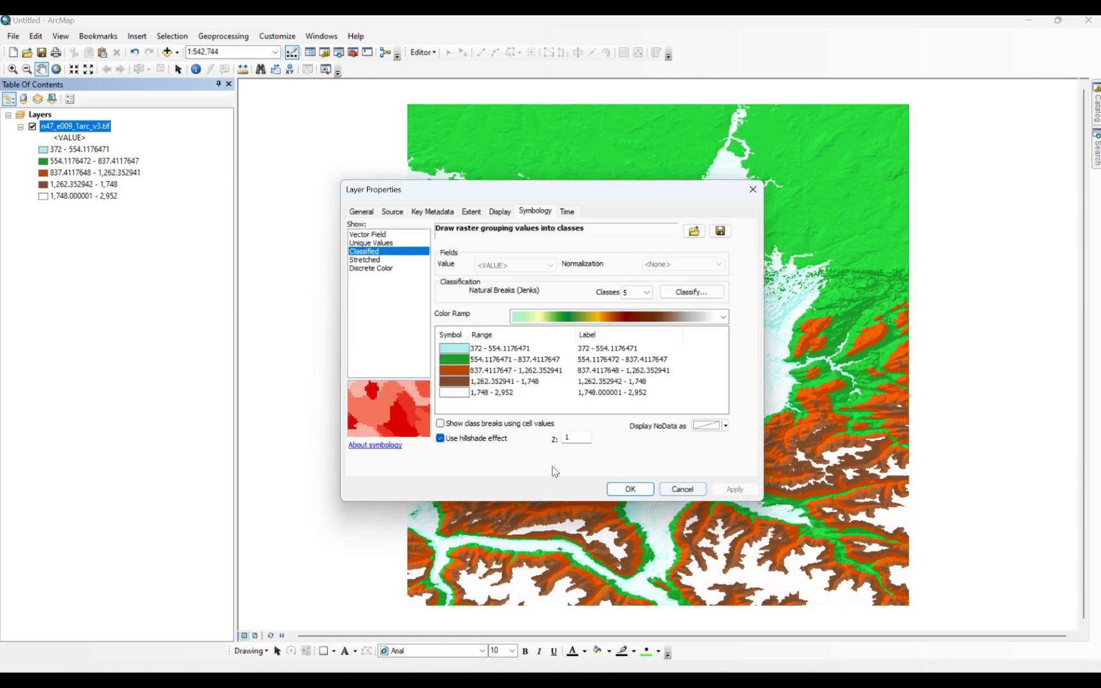
{"action": "left_click", "coordinate": [502, 424]}
{"action": "left_click", "coordinate": [727, 491]}
{"action": "left_click", "coordinate": [630, 488]}
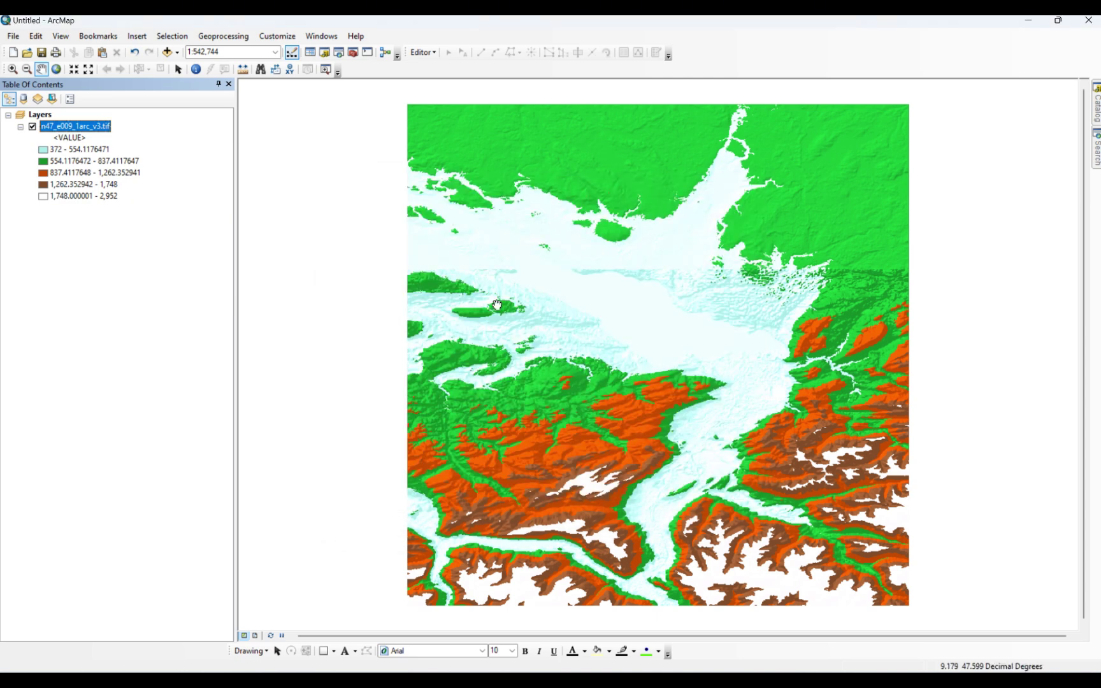
Switch to layout view, shrink the data frame from its upper and lower edges to about 20 cm high, and close the Layout toolbar
{"action": "left_click", "coordinate": [256, 637]}
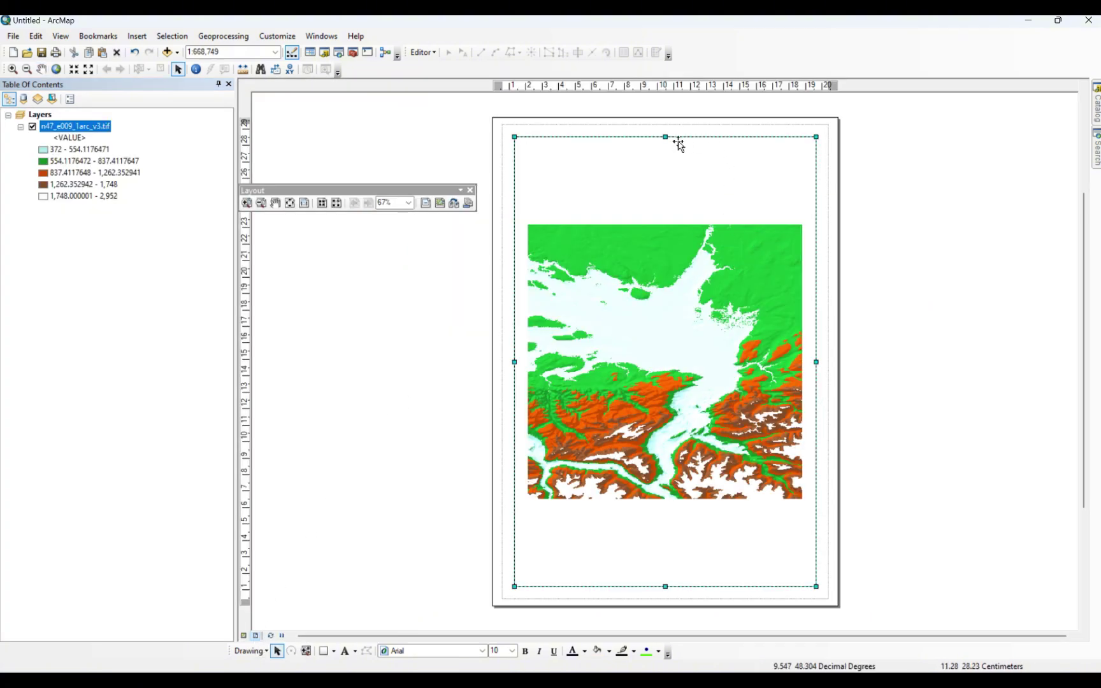
{"action": "left_click_drag", "start_coordinate": [665, 137], "coordinate": [665, 214]}
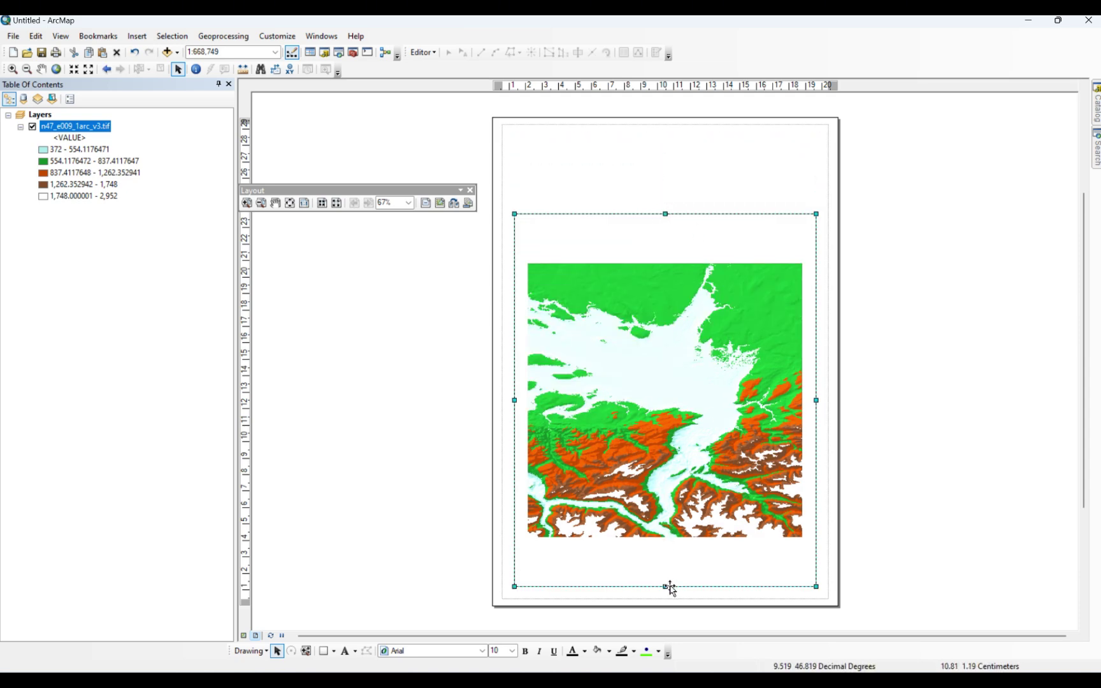
{"action": "left_click_drag", "start_coordinate": [666, 586], "coordinate": [664, 549]}
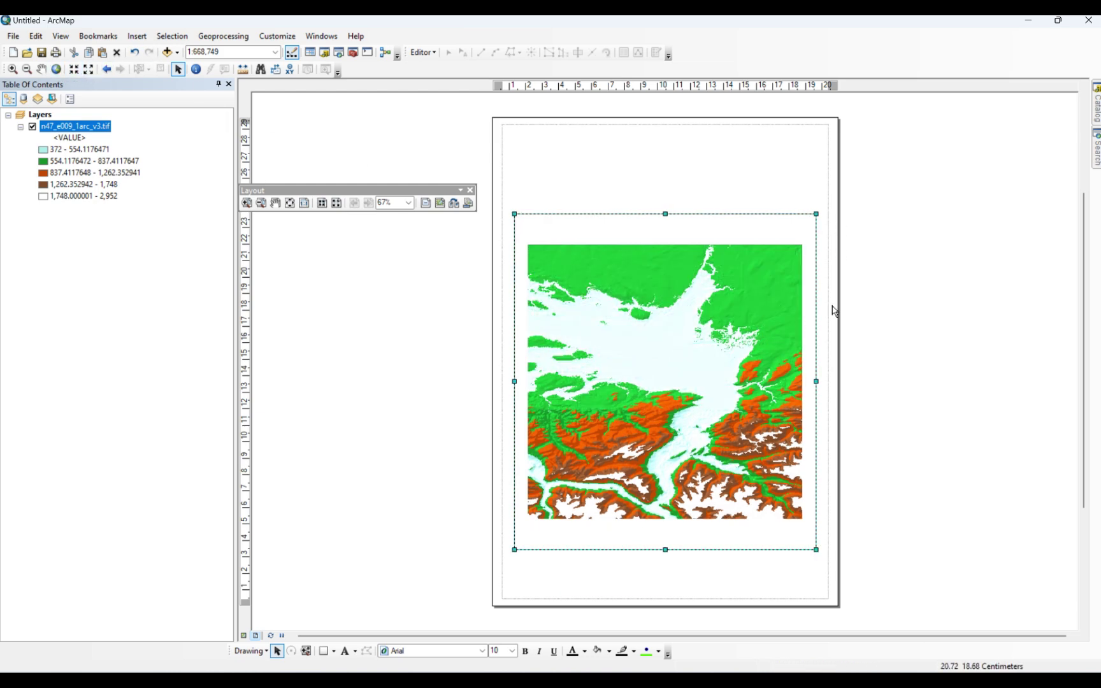
{"action": "scroll", "coordinate": [795, 399], "scroll_direction": "up", "scroll_amount": 1}
{"action": "scroll", "coordinate": [795, 398], "scroll_direction": "down", "scroll_amount": 5}
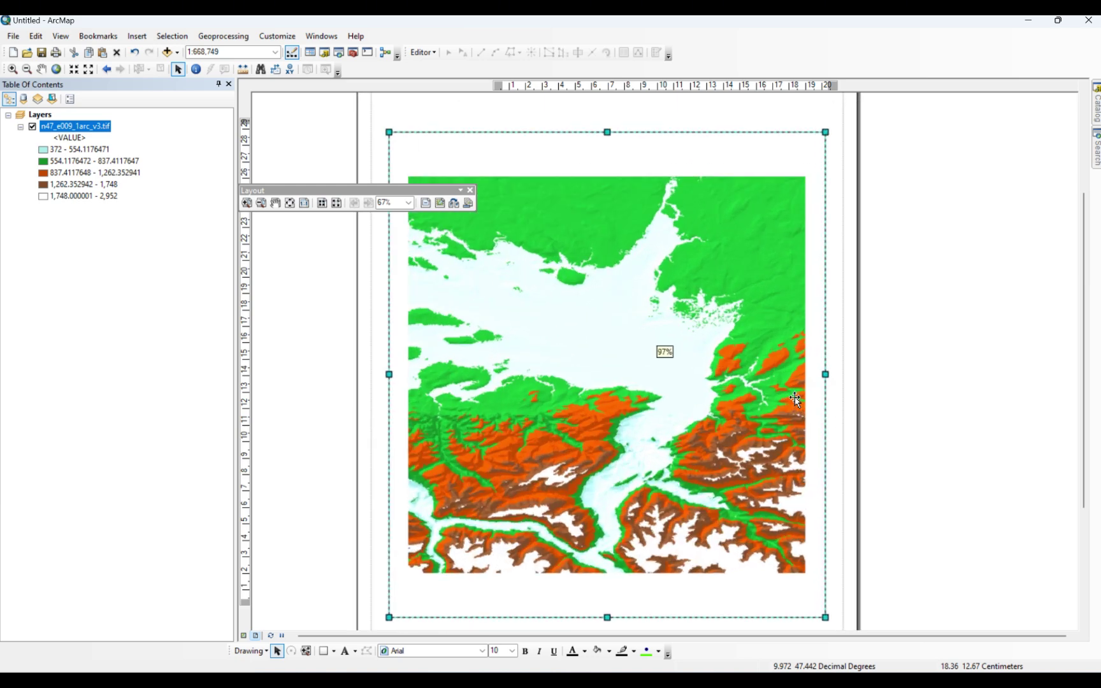
{"action": "left_click", "coordinate": [471, 190]}
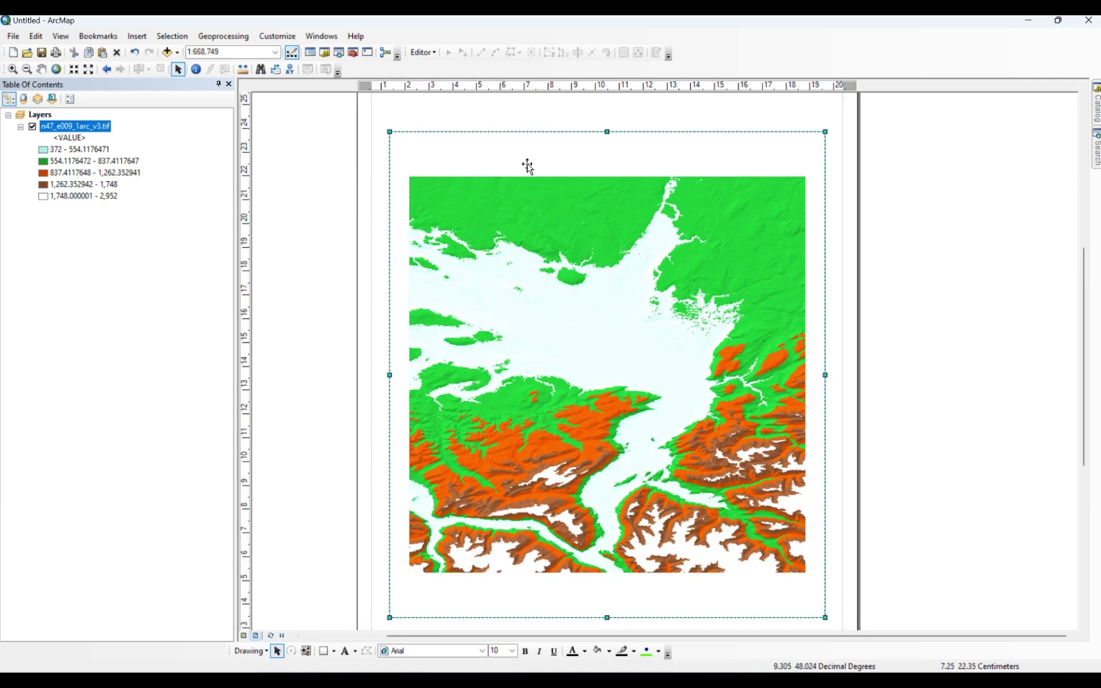
Enlarge the map inside the data frame to a scale of 1:500,000 and move the frame up near the page's upper margin
{"action": "left_click", "coordinate": [74, 68]}
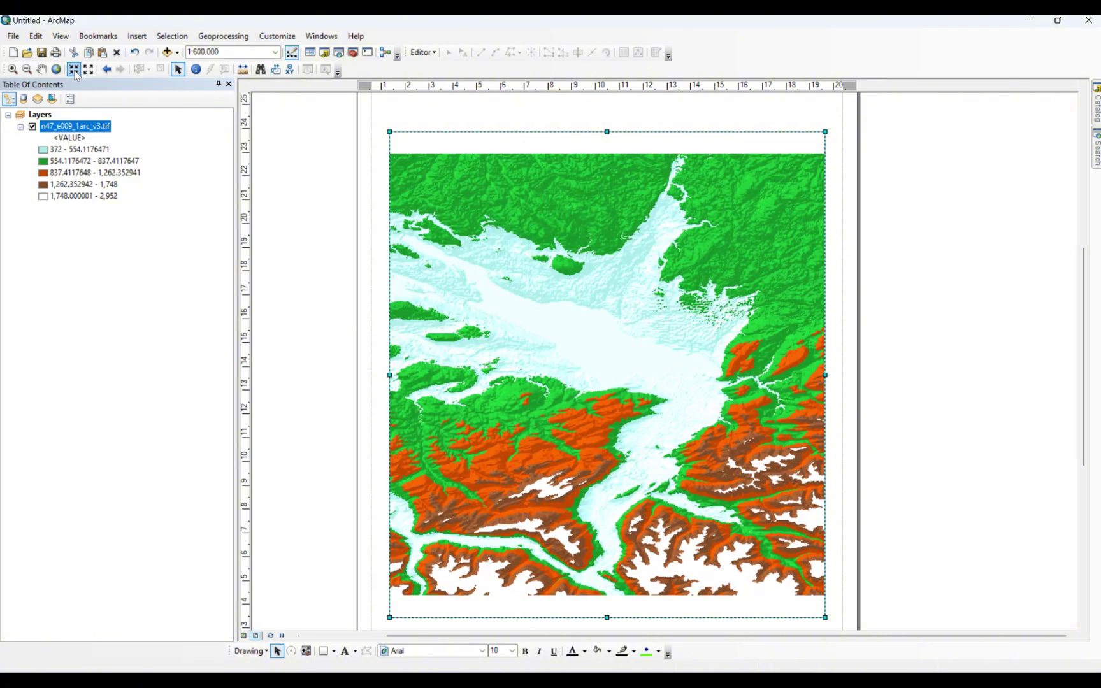
{"action": "scroll", "coordinate": [417, 160], "scroll_direction": "up", "scroll_amount": 2}
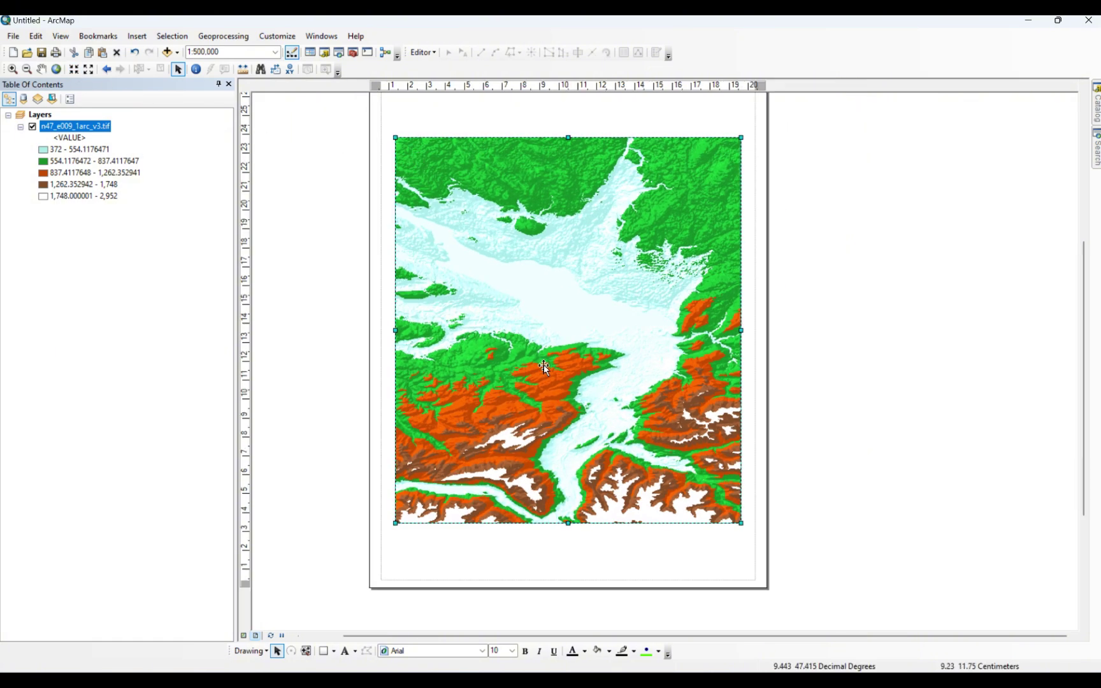
{"action": "scroll", "coordinate": [557, 486], "scroll_direction": "up", "scroll_amount": 2}
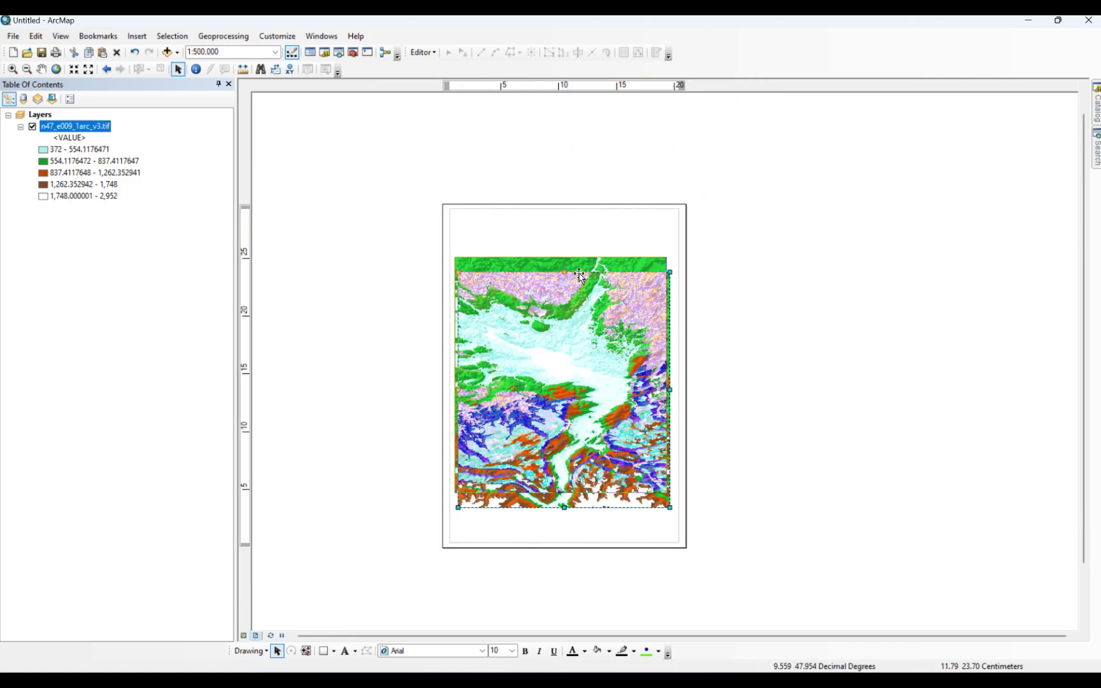
{"action": "left_click_drag", "start_coordinate": [579, 276], "coordinate": [581, 225]}
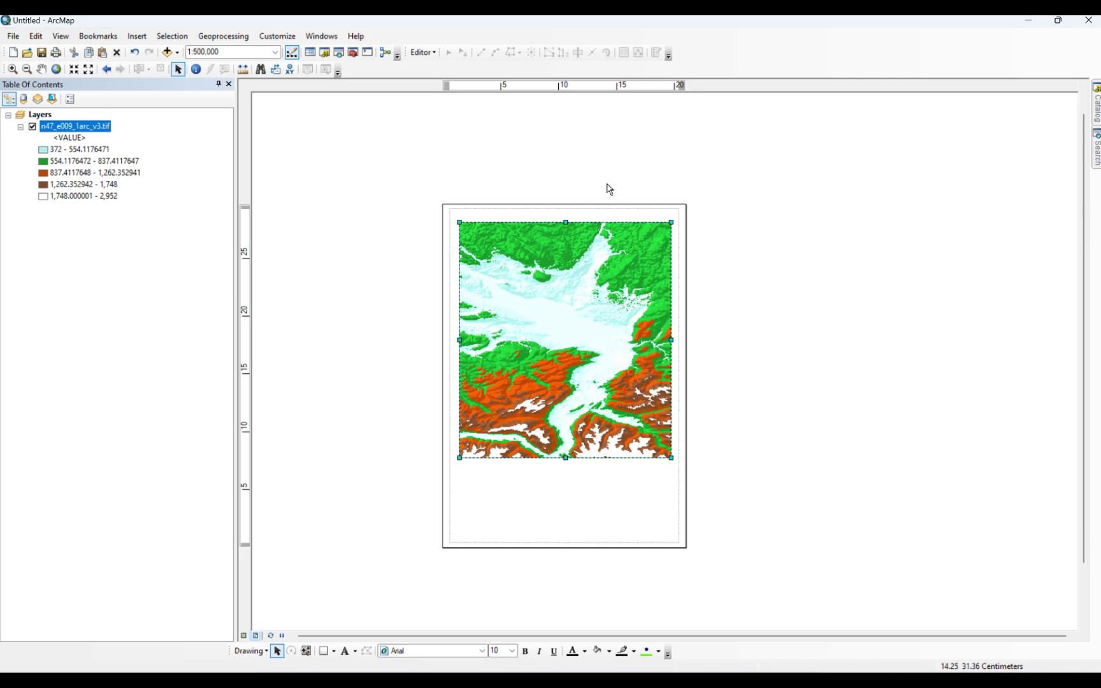
Give the data frame a thicker solid black border line
{"action": "scroll", "coordinate": [607, 185], "scroll_direction": "down", "scroll_amount": 2}
{"action": "scroll", "coordinate": [476, 241], "scroll_direction": "up", "scroll_amount": 1}
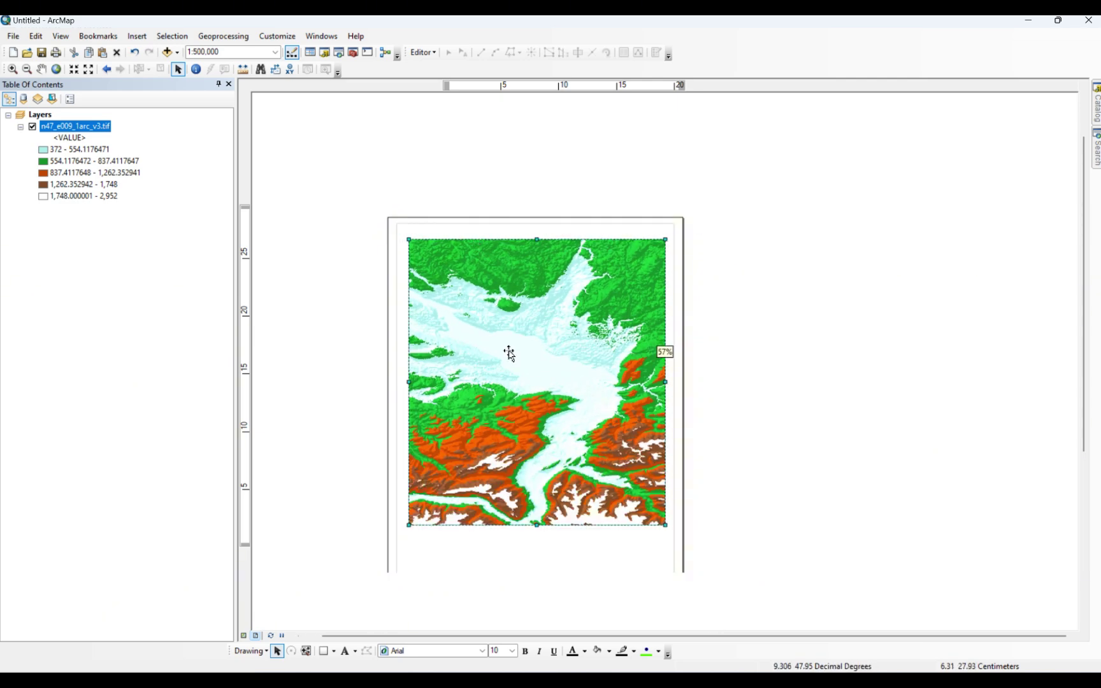
{"action": "right_click", "coordinate": [467, 299]}
{"action": "left_click", "coordinate": [524, 534]}
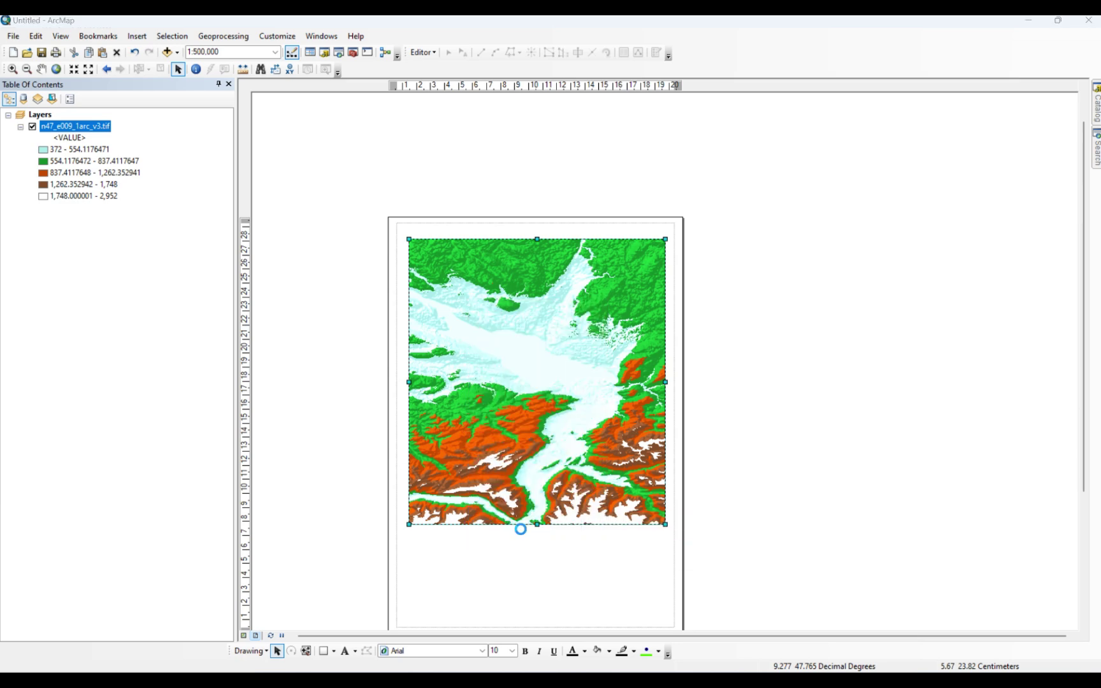
{"action": "left_click", "coordinate": [524, 220]}
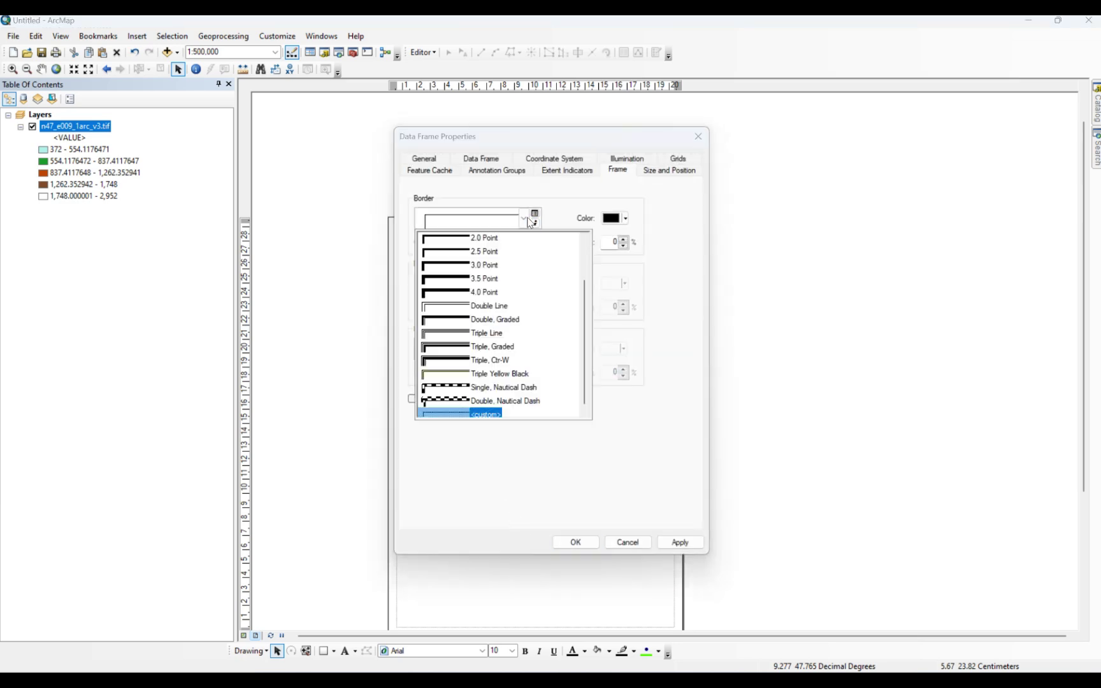
{"action": "scroll", "coordinate": [481, 253], "scroll_direction": "up", "scroll_amount": 1}
{"action": "left_click", "coordinate": [464, 254]}
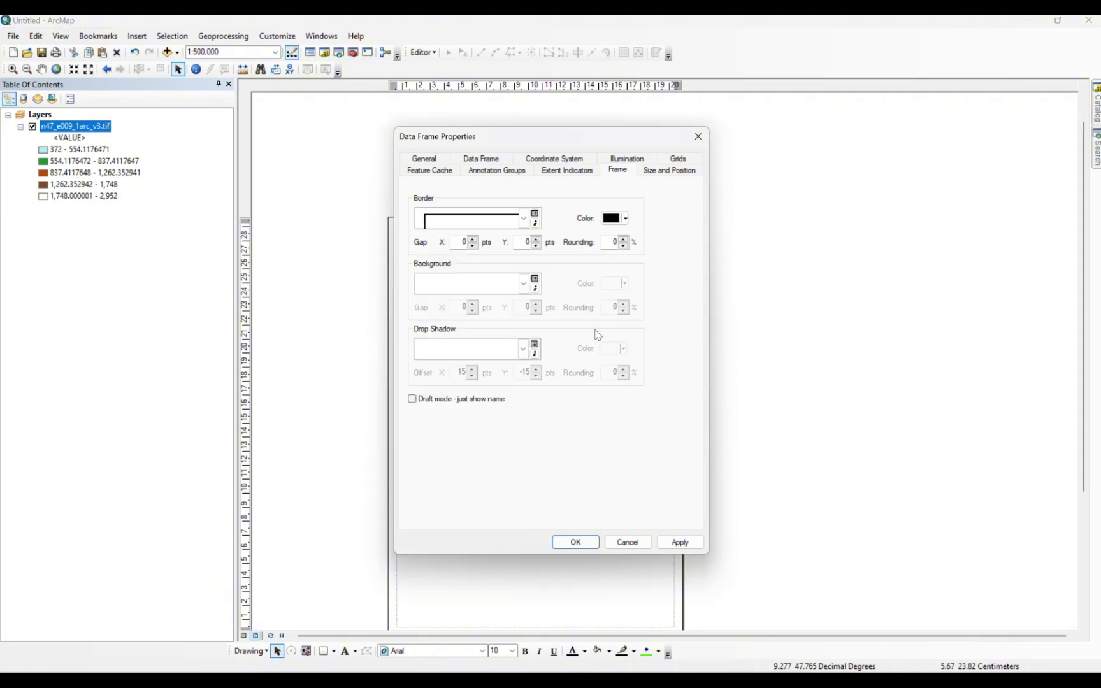
{"action": "left_click", "coordinate": [576, 542]}
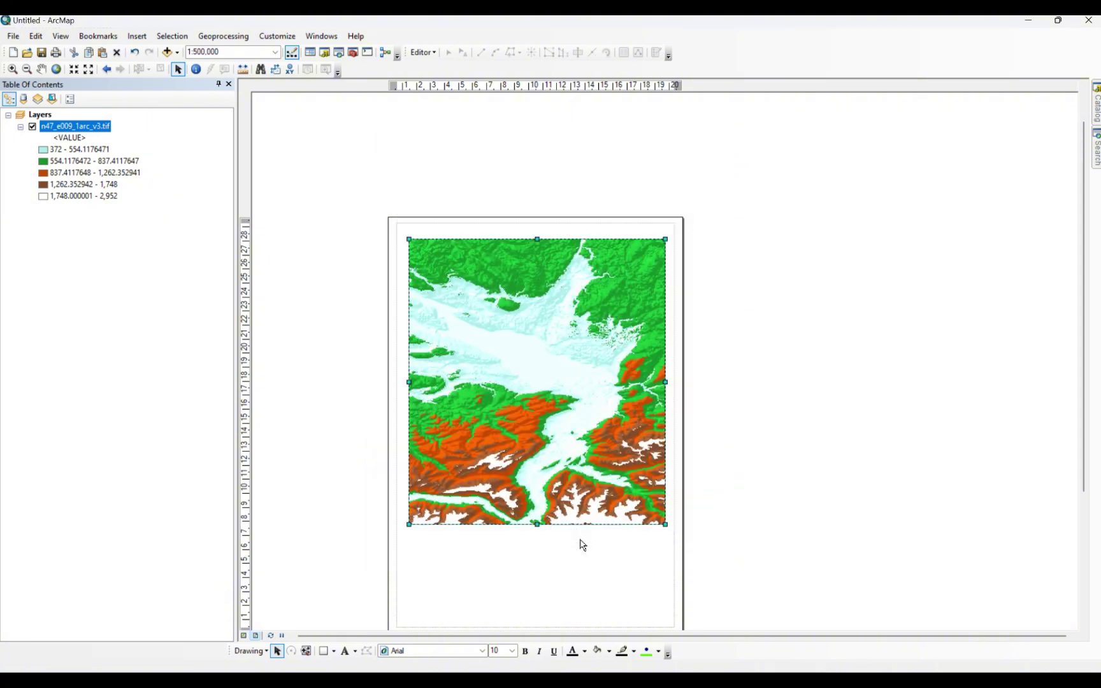
Add a graticule to the data frame with coordinate labels every 10 minutes of latitude and longitude and a simple border
{"action": "right_click", "coordinate": [573, 444]}
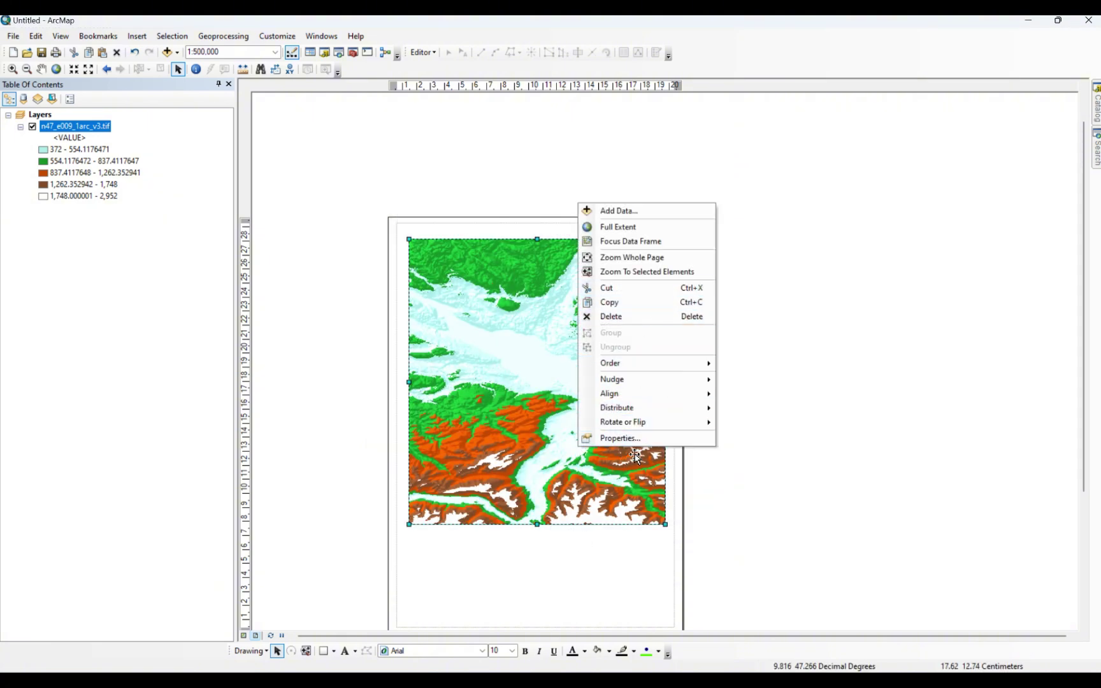
{"action": "left_click", "coordinate": [552, 429]}
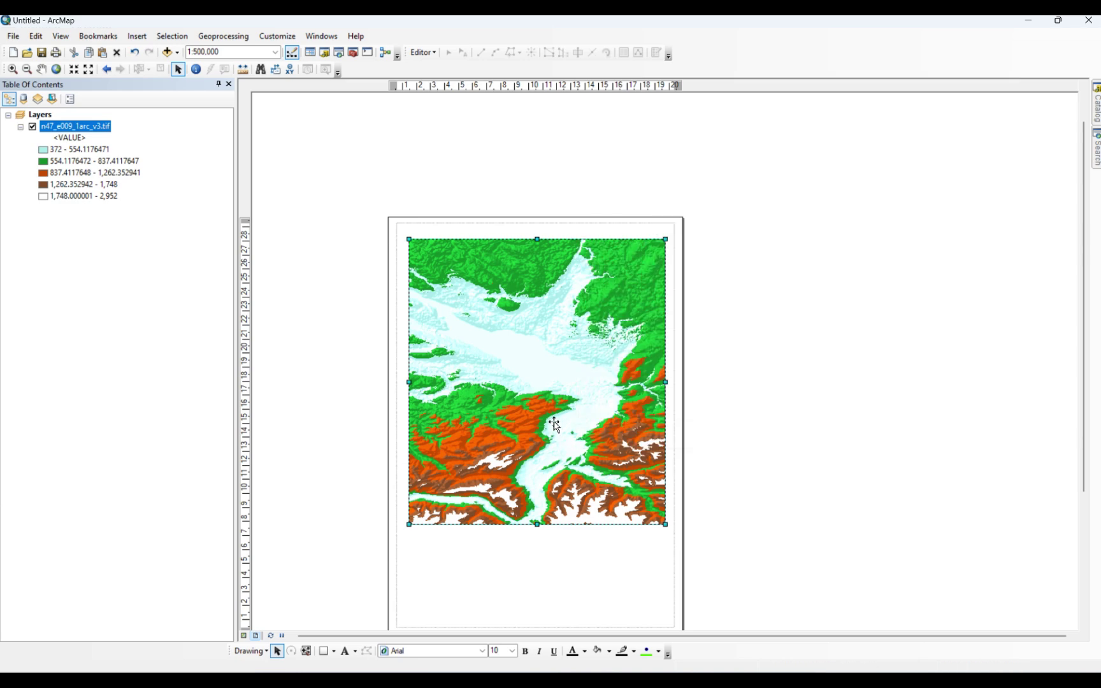
{"action": "right_click", "coordinate": [554, 424]}
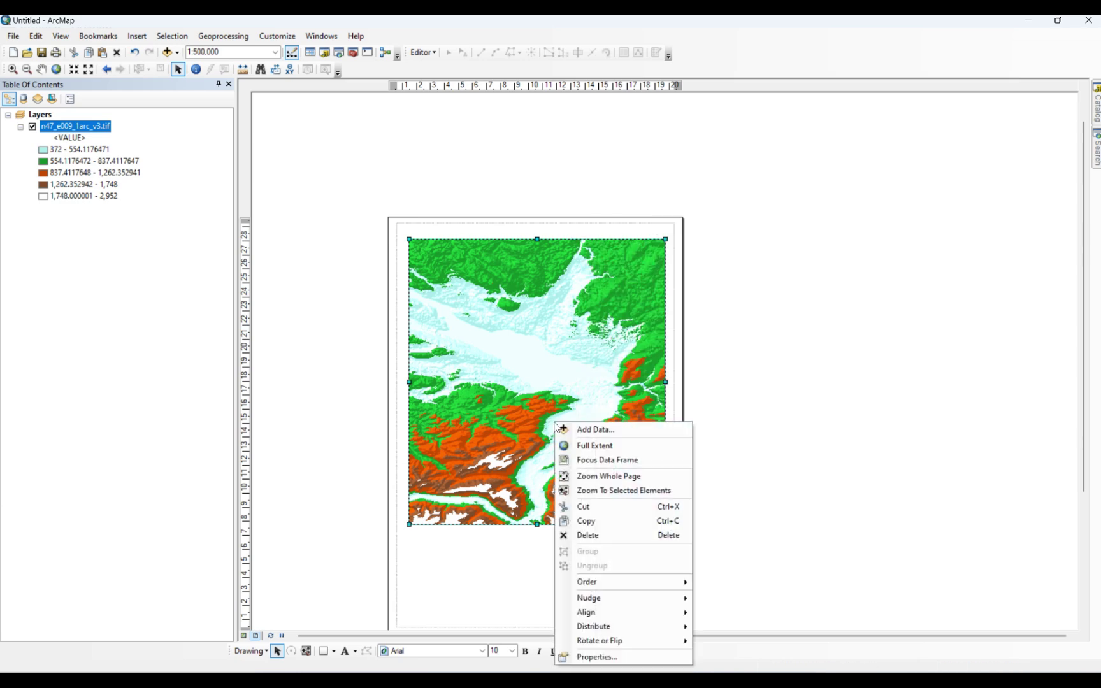
{"action": "left_click", "coordinate": [600, 654]}
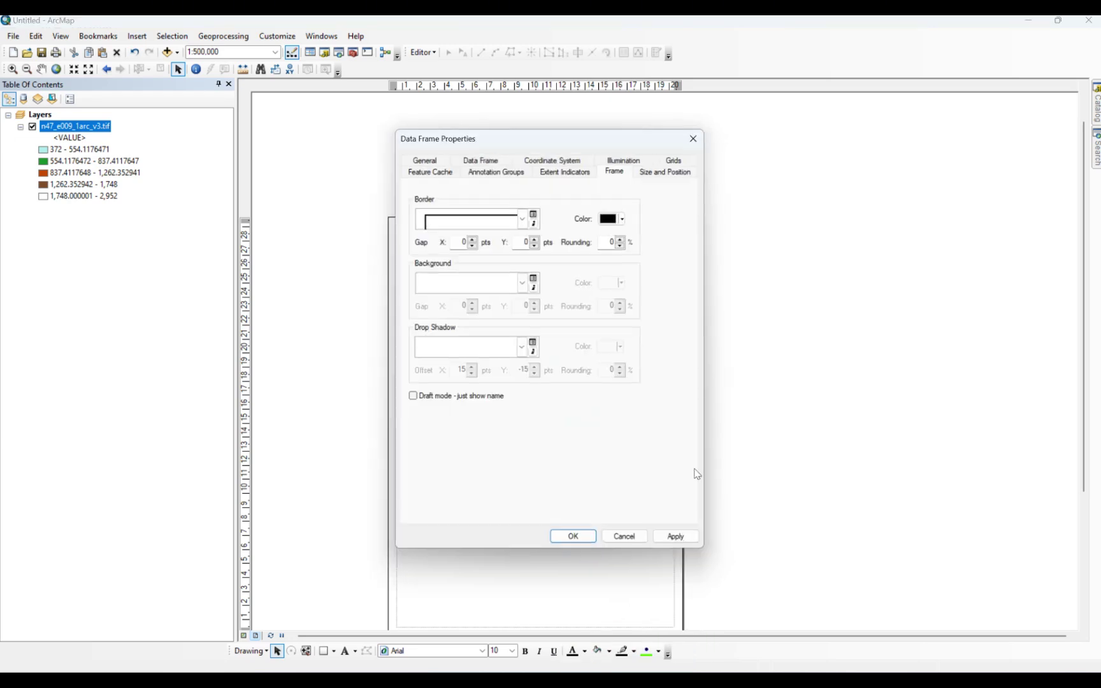
{"action": "left_click", "coordinate": [678, 161]}
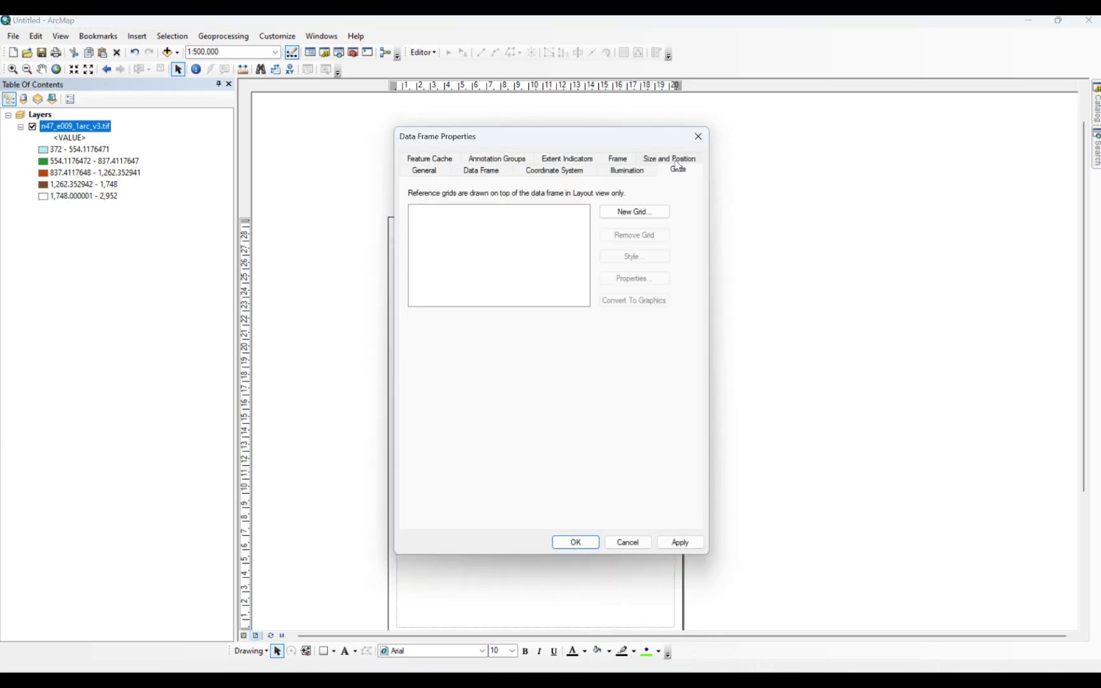
{"action": "left_click", "coordinate": [641, 213]}
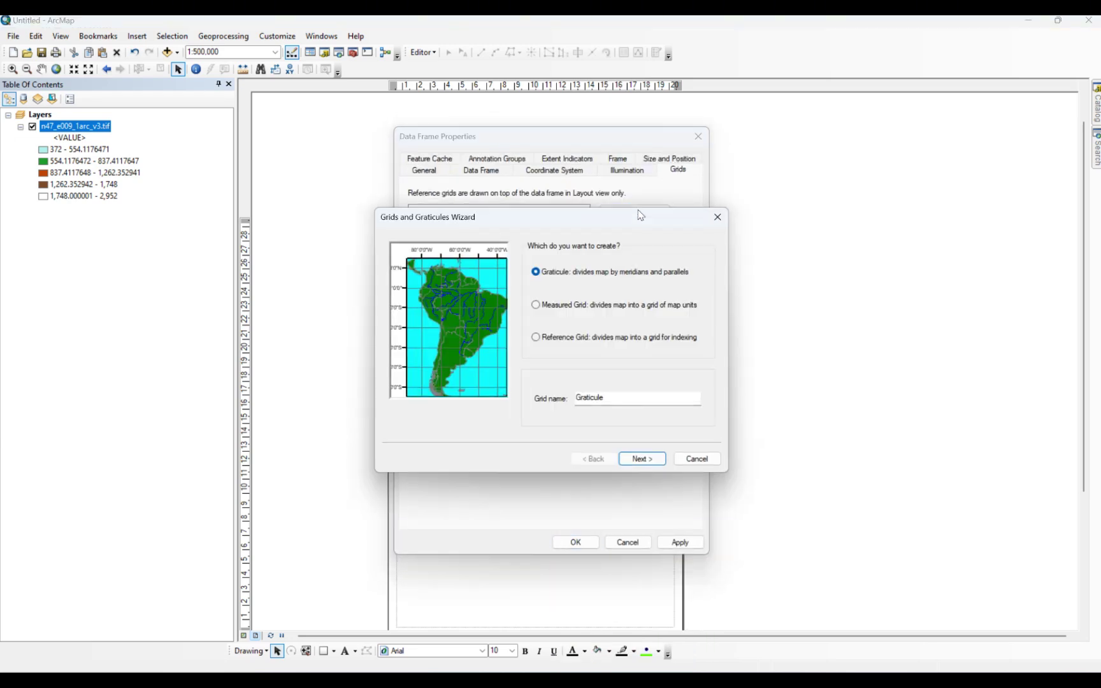
{"action": "left_click", "coordinate": [635, 460]}
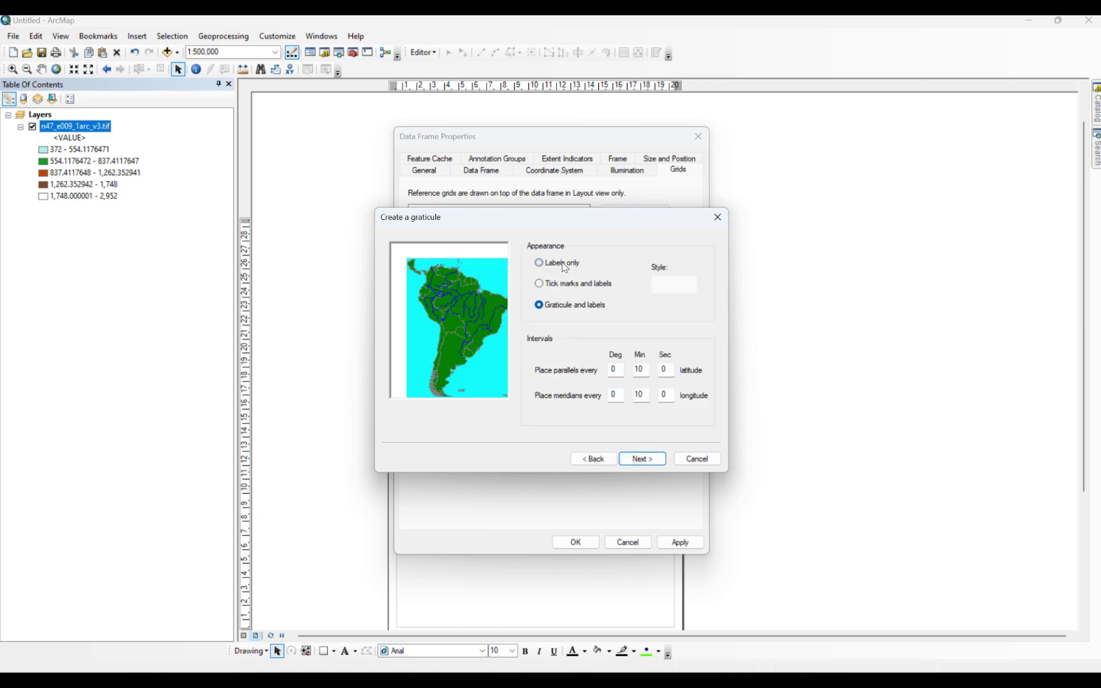
{"action": "left_click", "coordinate": [650, 459]}
{"action": "left_click", "coordinate": [651, 462]}
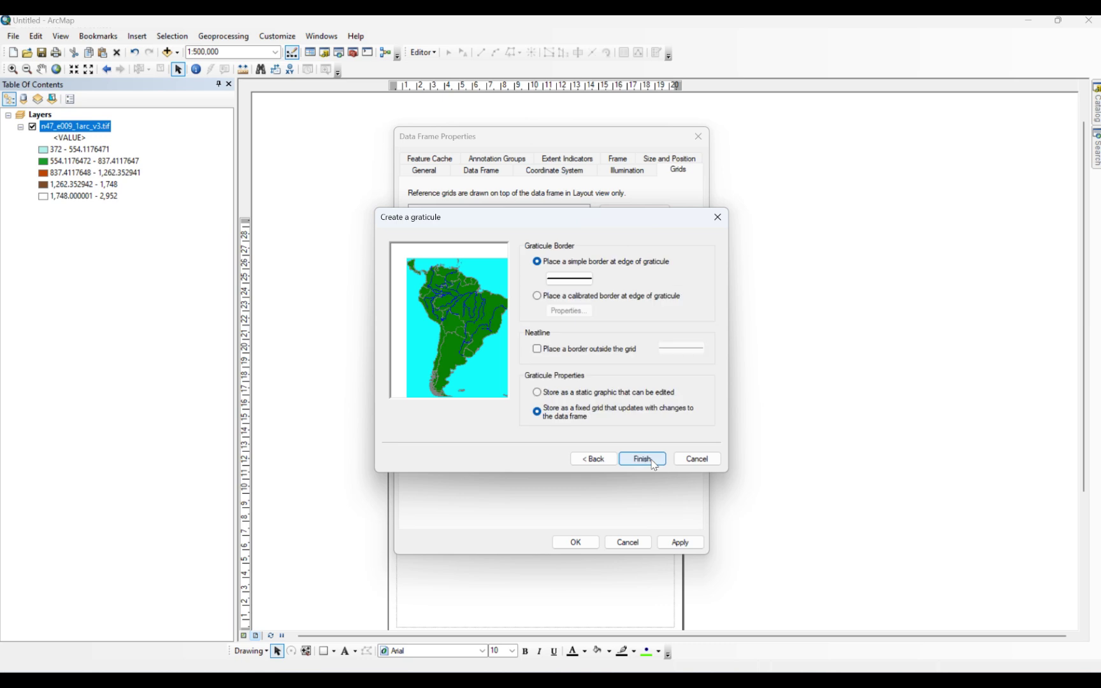
{"action": "left_click", "coordinate": [653, 462]}
{"action": "left_click", "coordinate": [681, 541]}
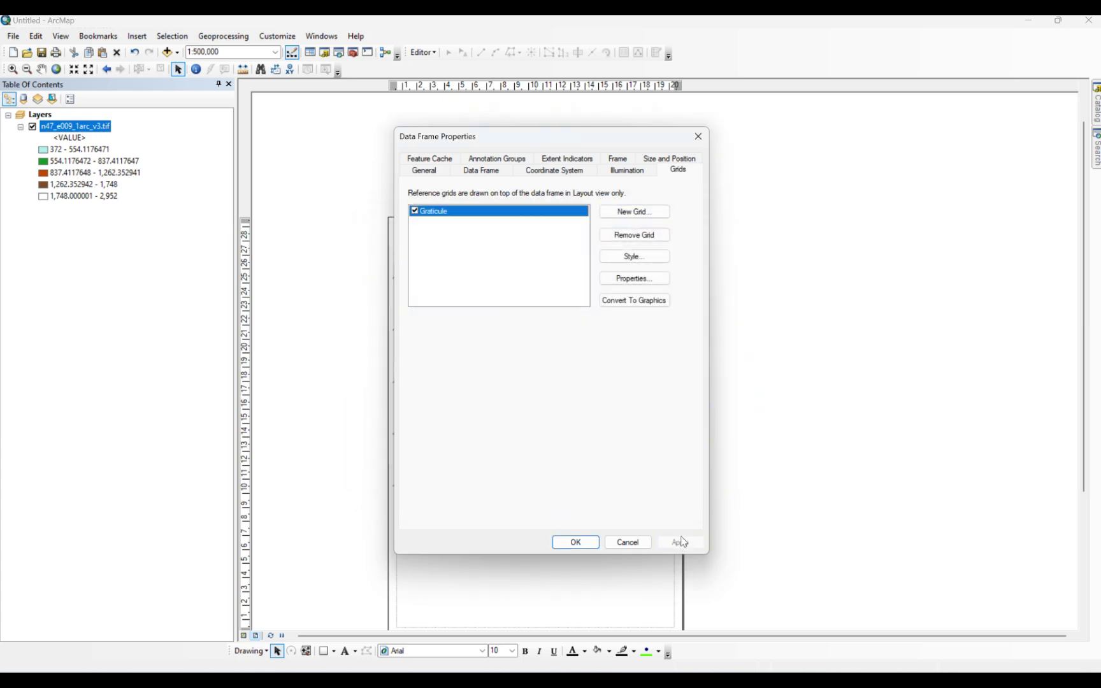
Set the font of the graticule's labels to Times New Roman
{"action": "mouse_move", "coordinate": [578, 147]}
{"action": "left_mouse_down"}
{"action": "mouse_move", "coordinate": [482, 111]}
{"action": "mouse_move", "coordinate": [210, 134]}
{"action": "mouse_move", "coordinate": [278, 123]}
{"action": "left_mouse_up"}
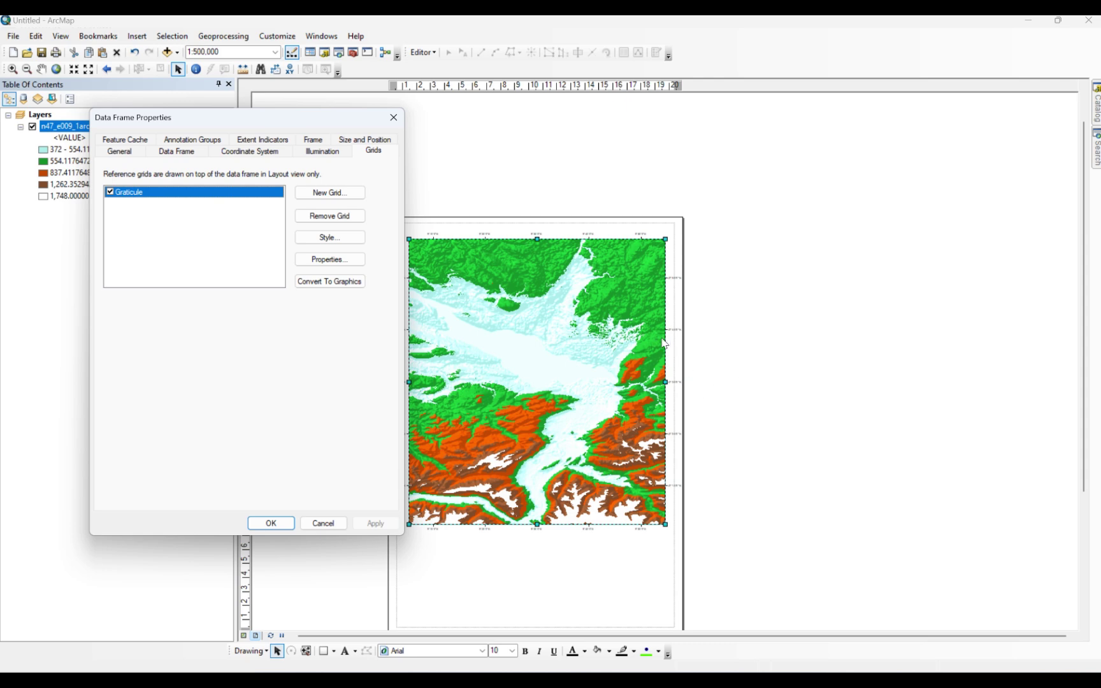
{"action": "left_click", "coordinate": [347, 260]}
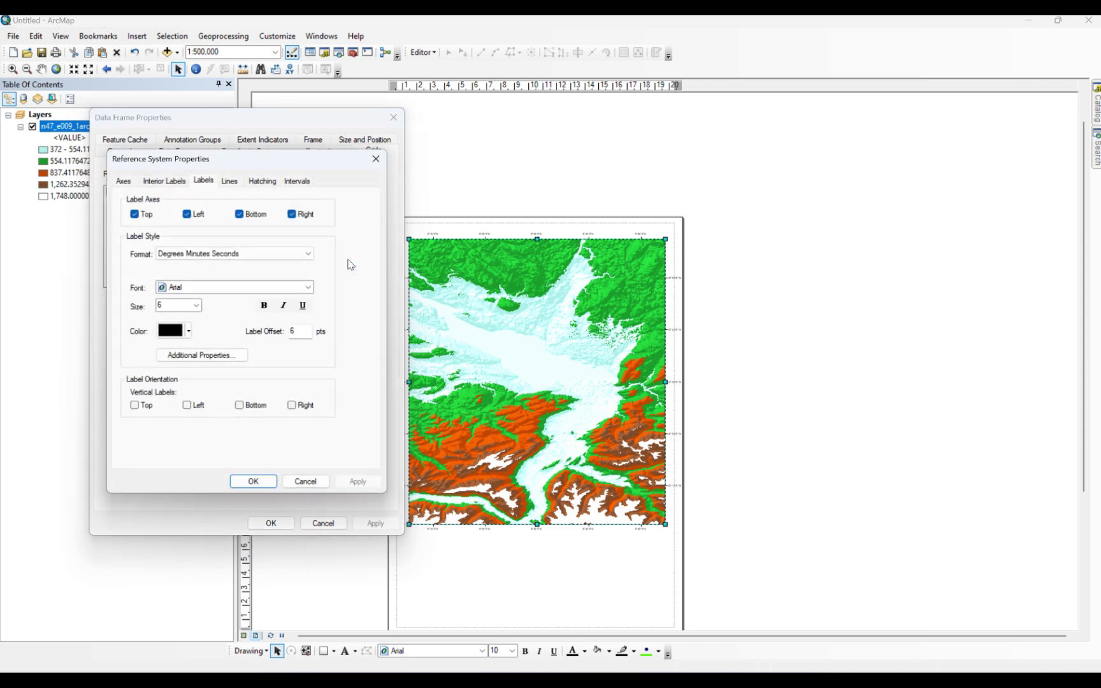
{"action": "left_click", "coordinate": [277, 286]}
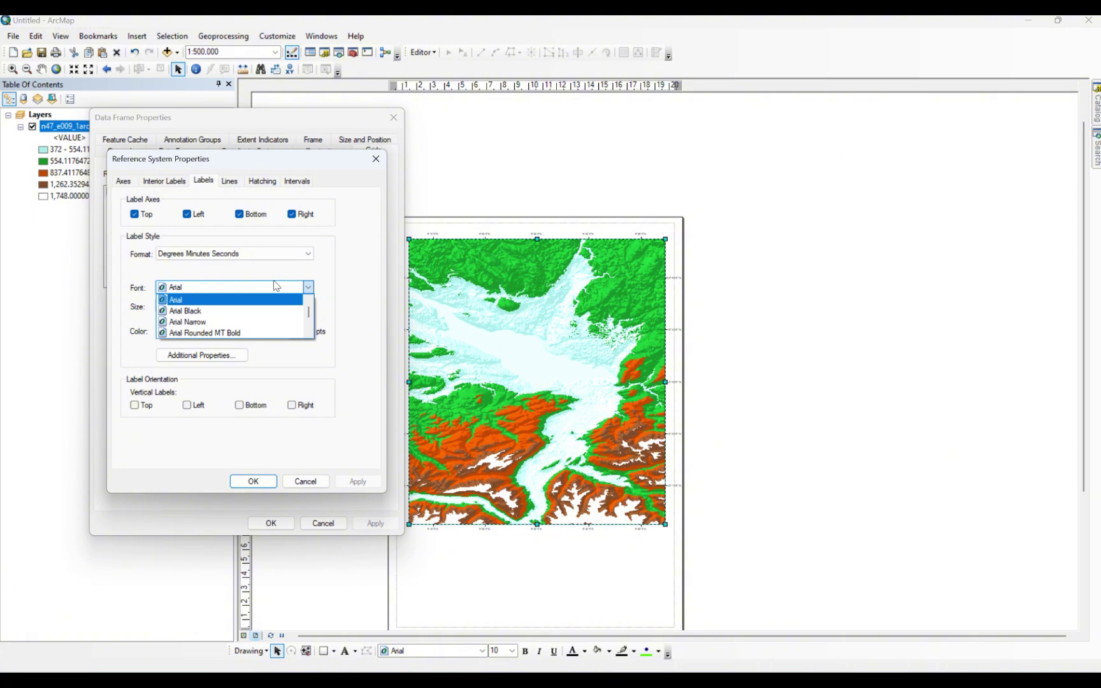
{"action": "key", "text": "t"}
{"action": "key", "text": "Down"}
{"action": "key", "text": "Down"}
{"action": "key", "text": "Down"}
{"action": "key", "text": "Down"}
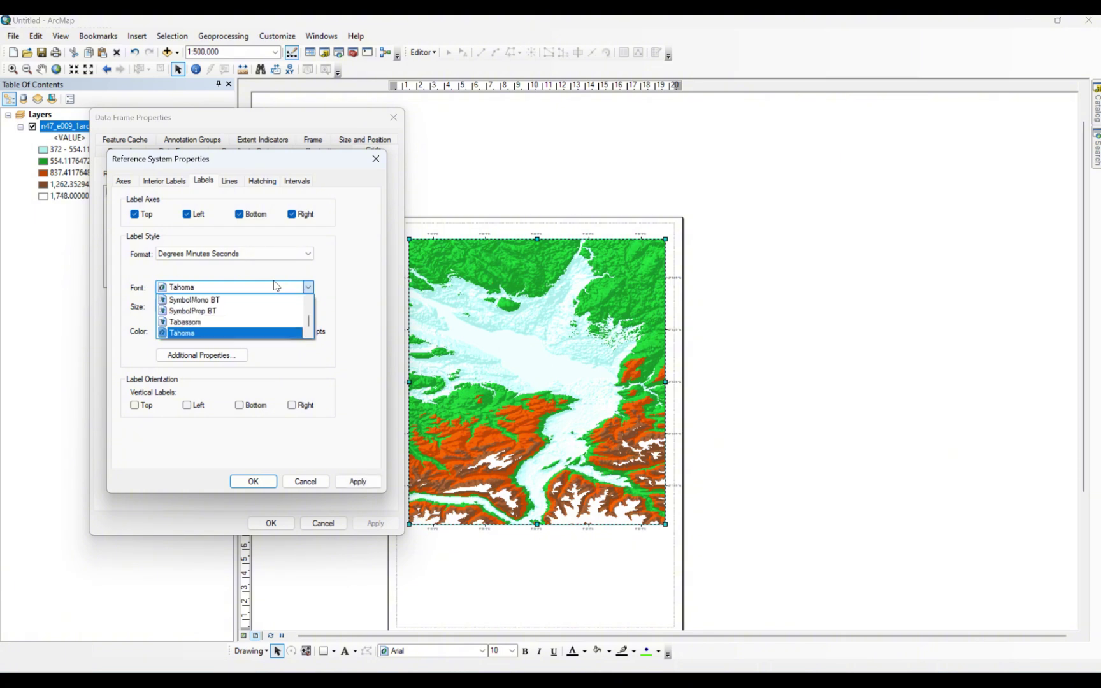
{"action": "key", "text": "Return"}
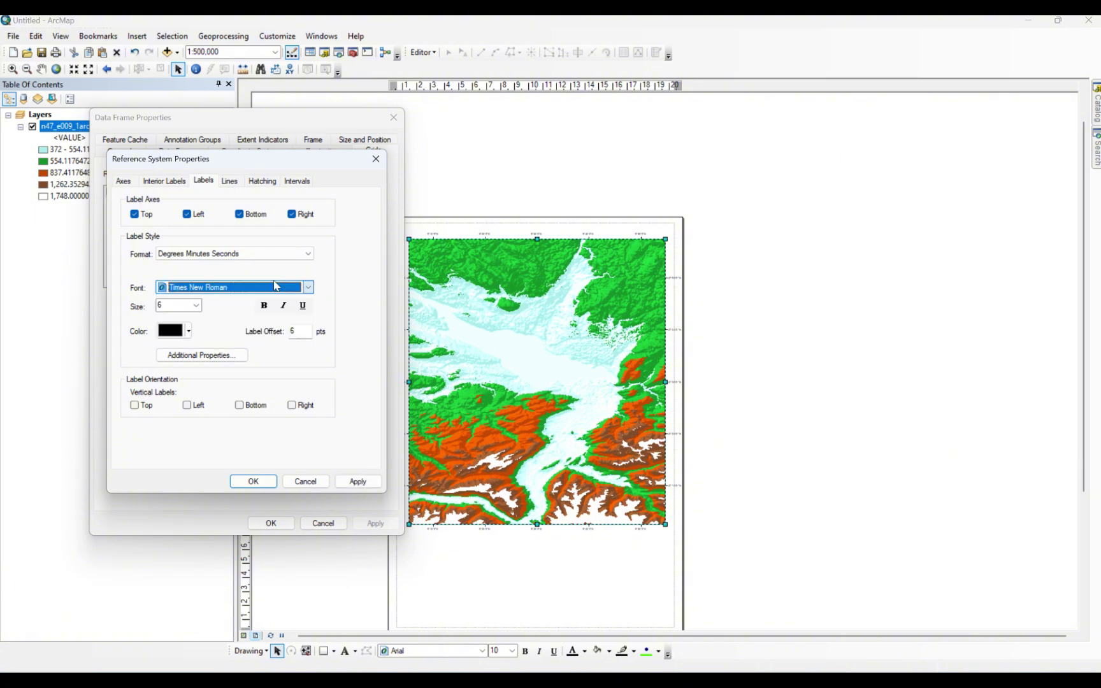
Set the graticule labels to size 12 with vertical orientation on the left and right axes, and apply the data frame changes
{"action": "left_click", "coordinate": [196, 305]}
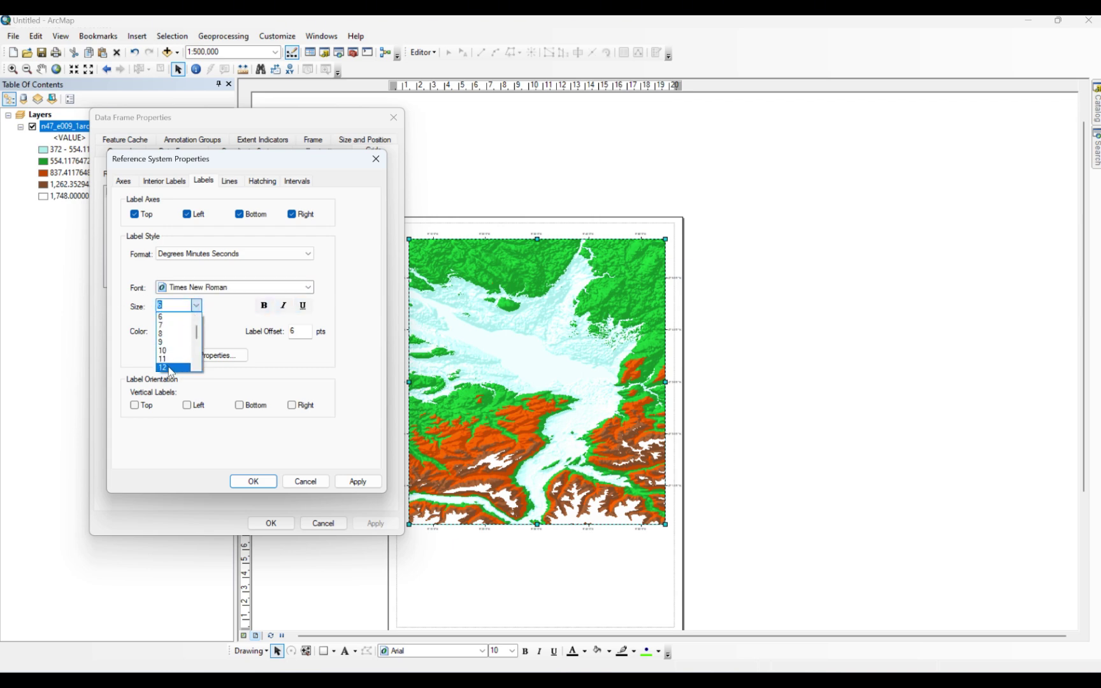
{"action": "left_click", "coordinate": [169, 362]}
{"action": "left_click", "coordinate": [292, 406]}
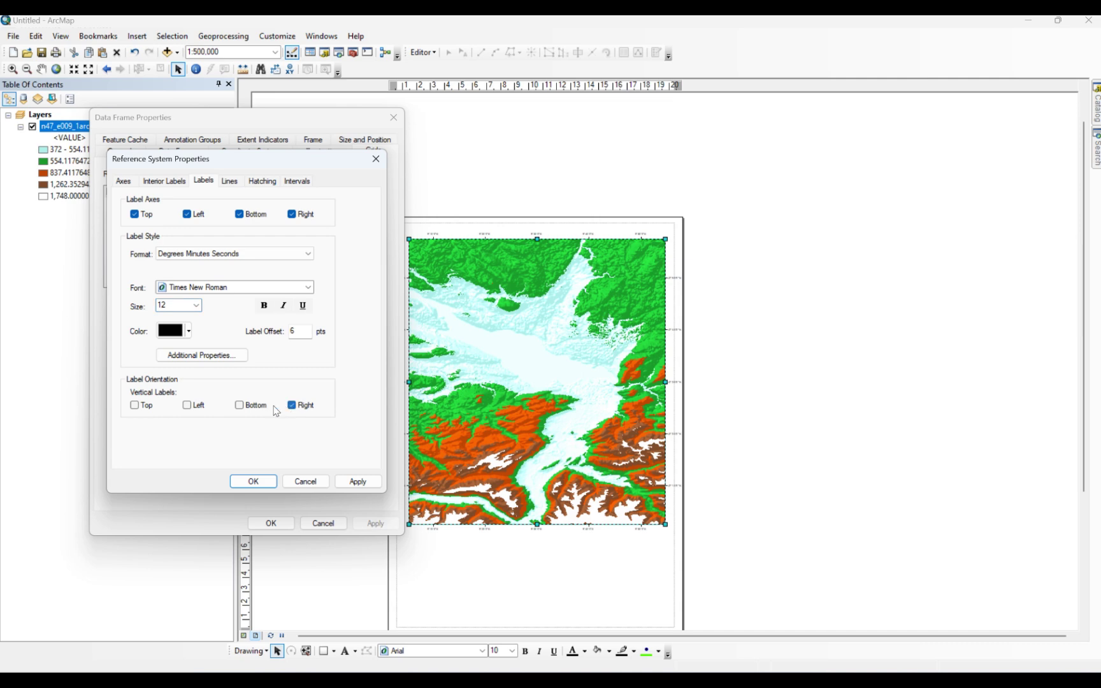
{"action": "left_click", "coordinate": [344, 482]}
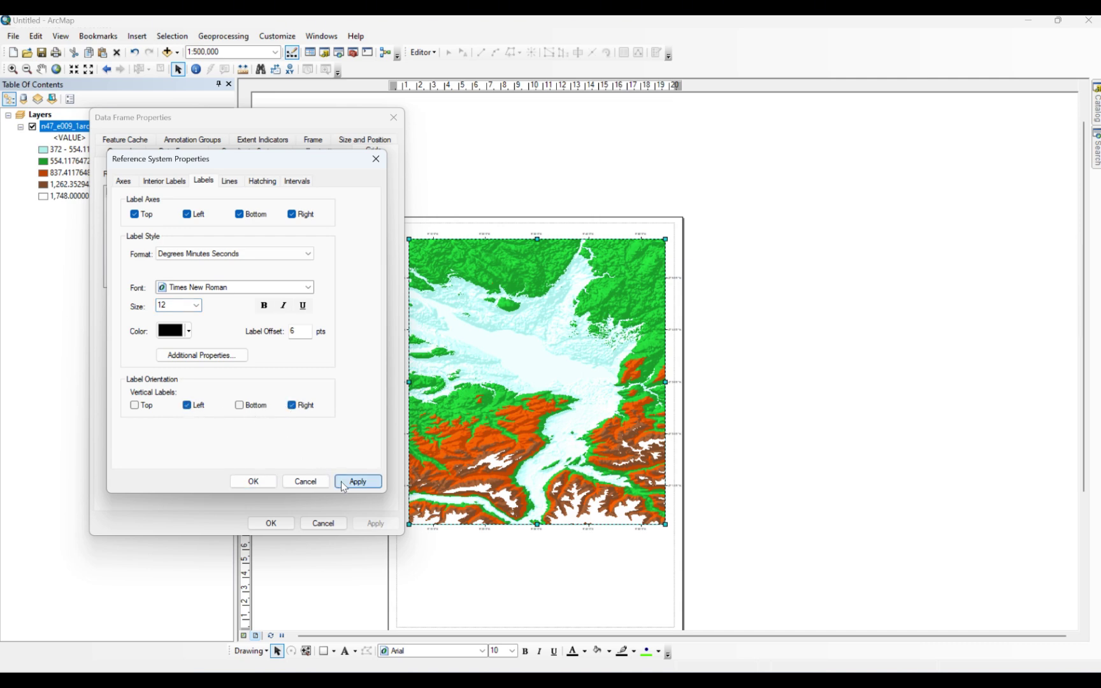
{"action": "left_click", "coordinate": [305, 481]}
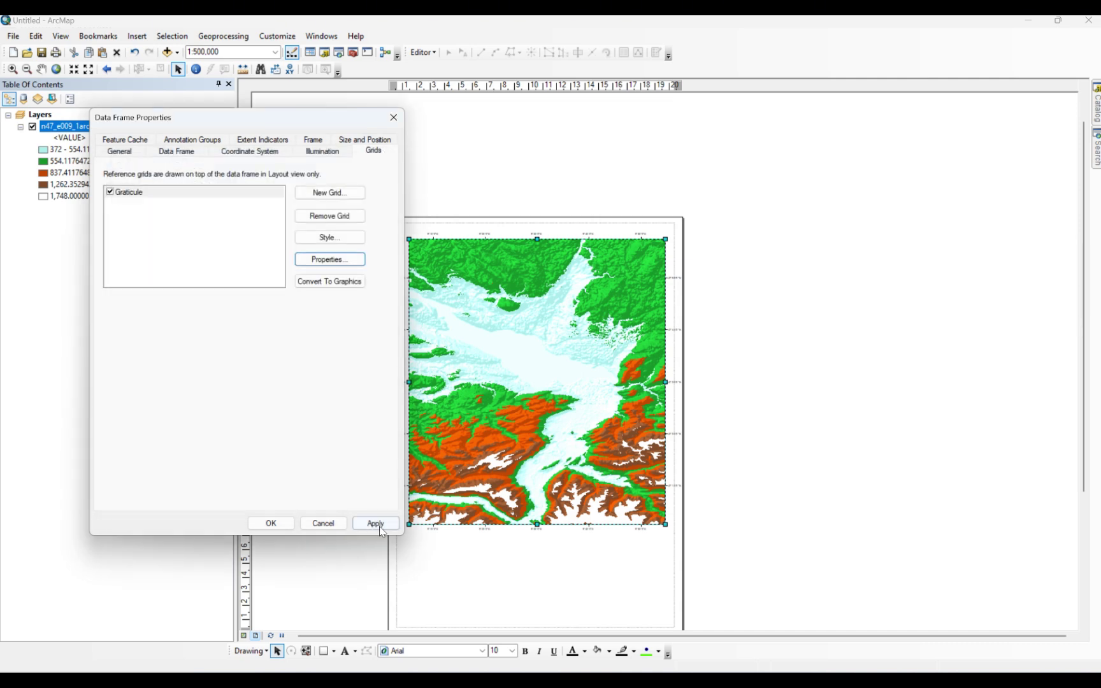
{"action": "left_click", "coordinate": [379, 528]}
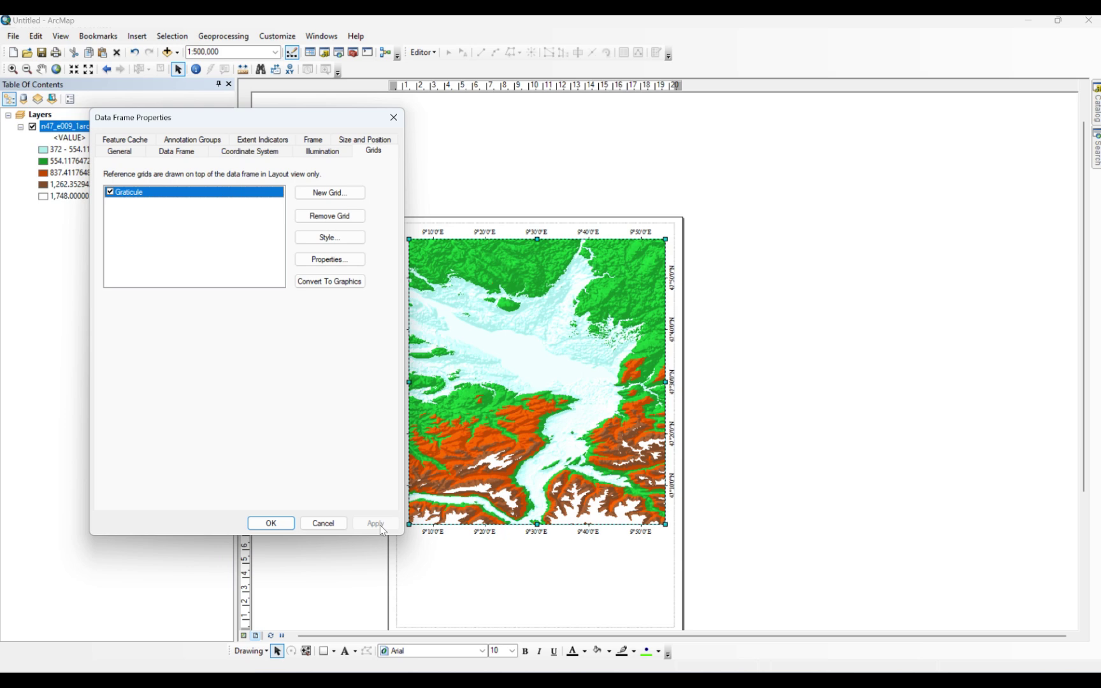
{"action": "left_click", "coordinate": [267, 523]}
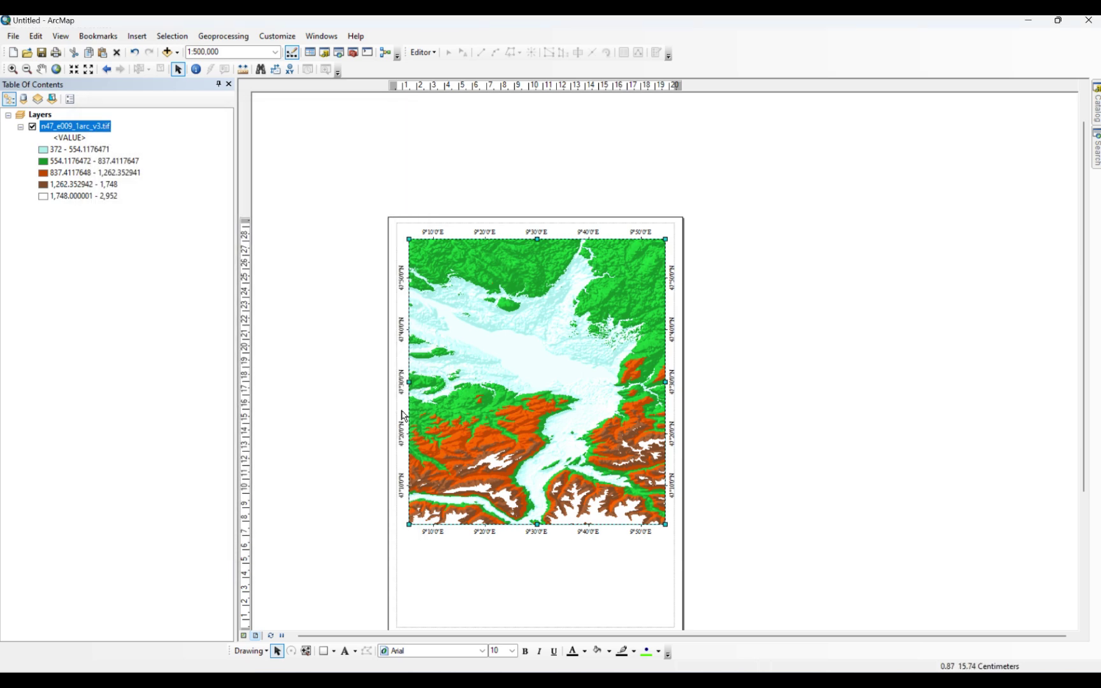
{"action": "left_click", "coordinate": [527, 576]}
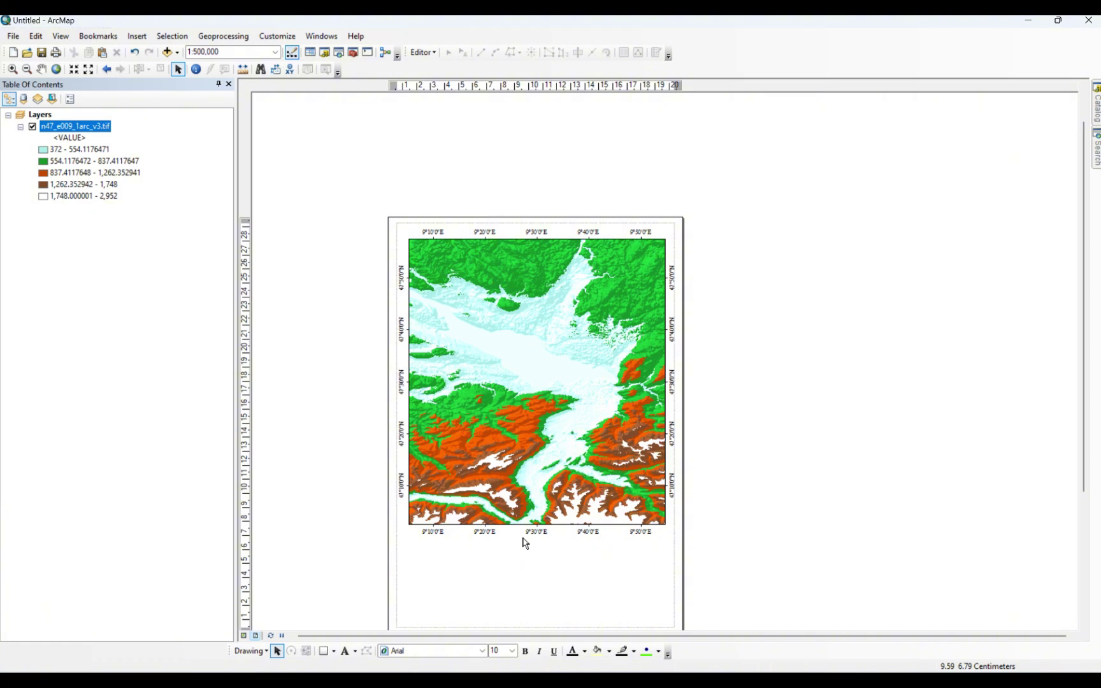
Insert the ESRI North 7 north arrow, enlarge it to about 2.5 cm, and place it below the map's lower-right corner
{"action": "left_click", "coordinate": [479, 335]}
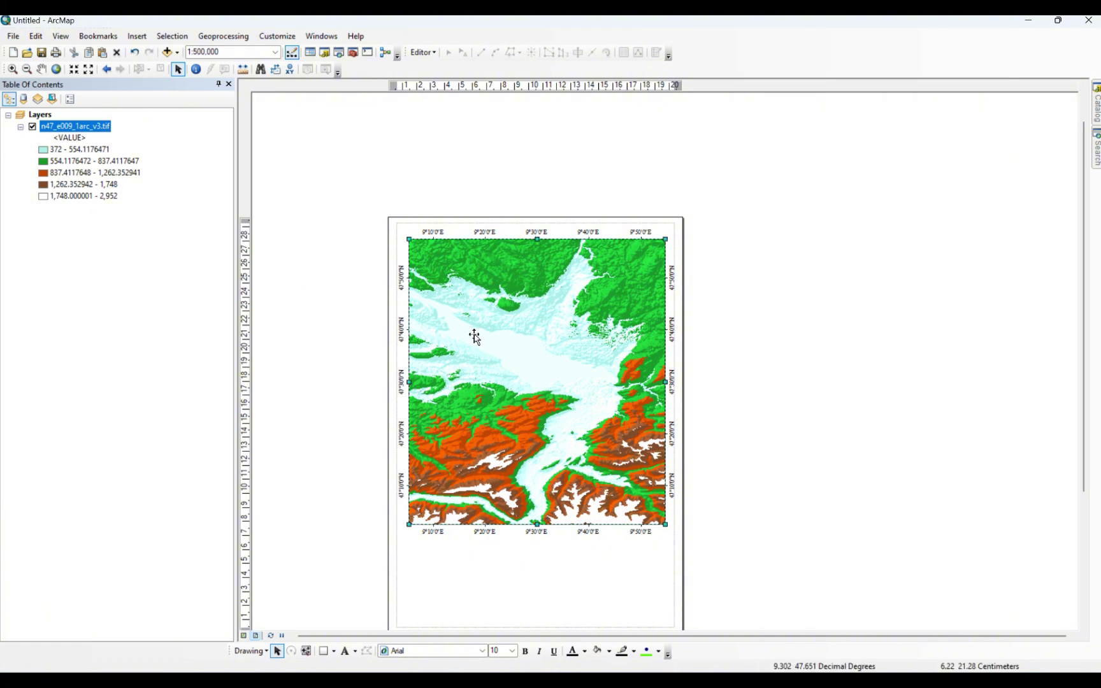
{"action": "left_click", "coordinate": [137, 37]}
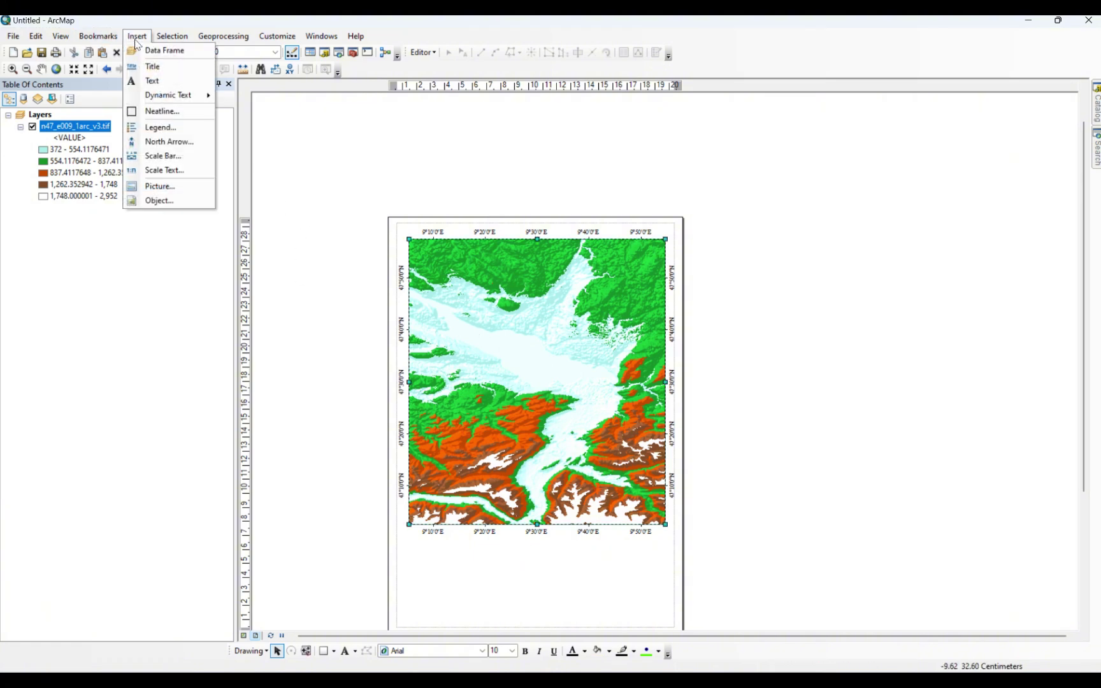
{"action": "left_click", "coordinate": [159, 141]}
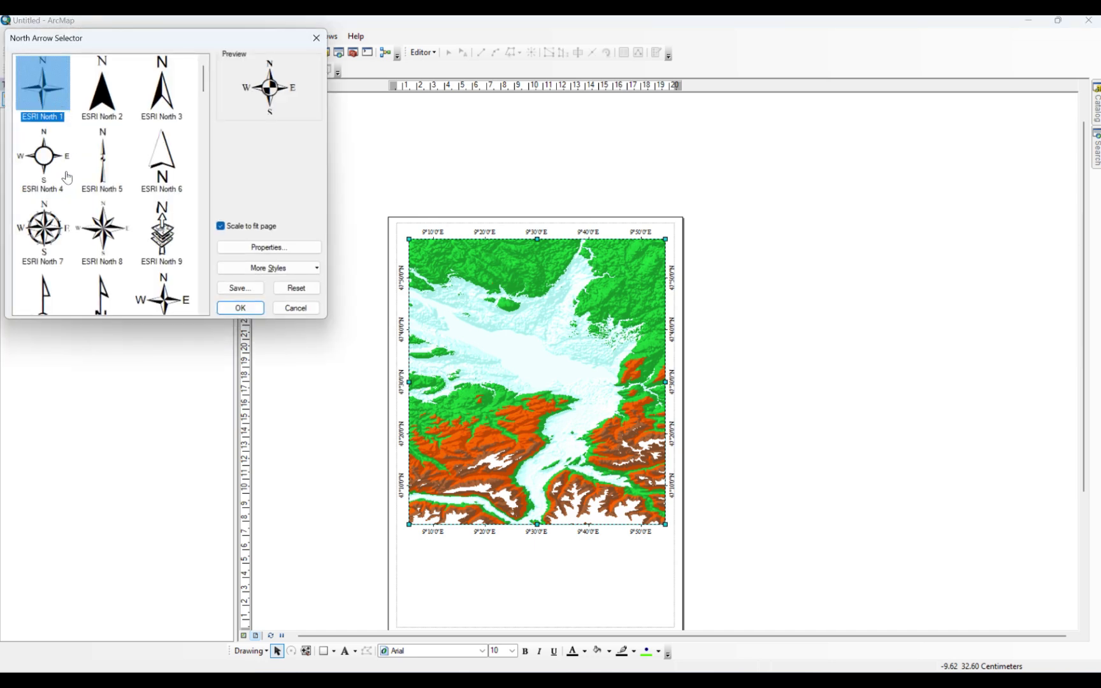
{"action": "left_click", "coordinate": [43, 235]}
{"action": "left_click", "coordinate": [241, 309]}
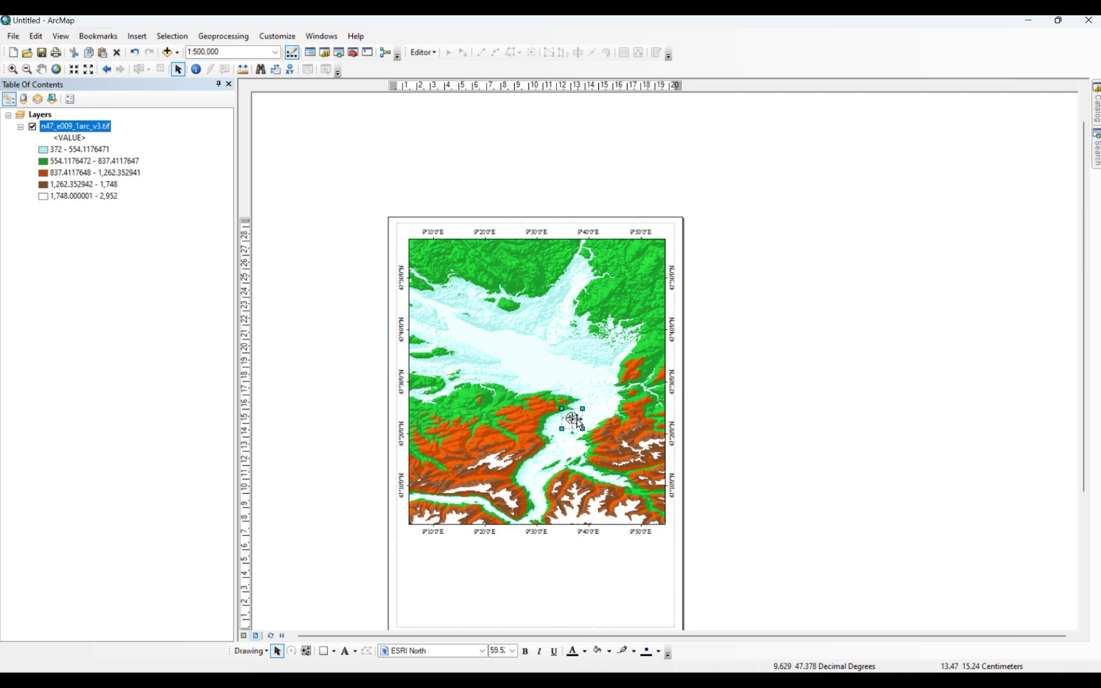
{"action": "left_click_drag", "start_coordinate": [594, 492], "coordinate": [626, 561]}
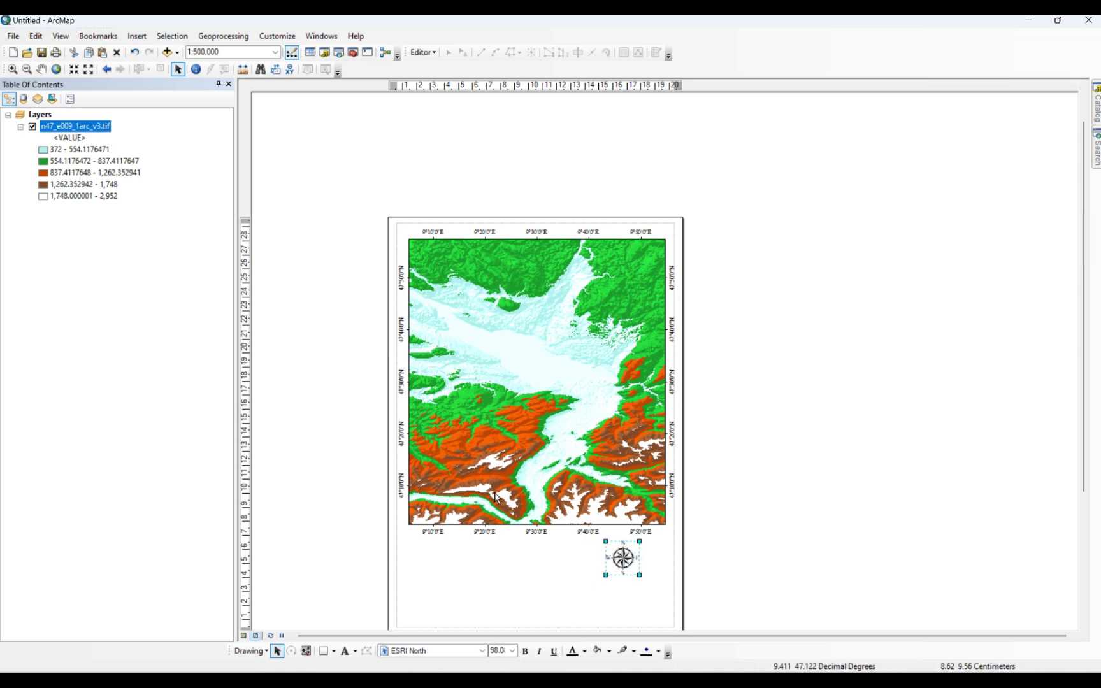
Insert a Scale Line 2 scale bar for the data frame and place it just below the north arrow
{"action": "left_click", "coordinate": [472, 330]}
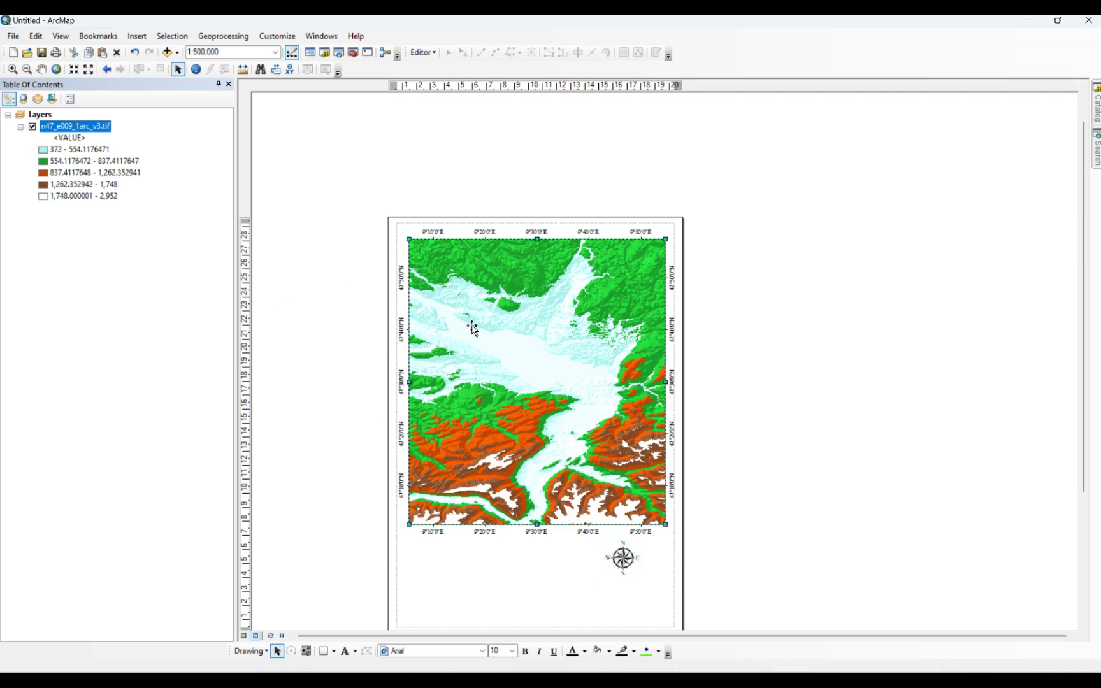
{"action": "left_click", "coordinate": [142, 37]}
{"action": "left_click", "coordinate": [159, 156]}
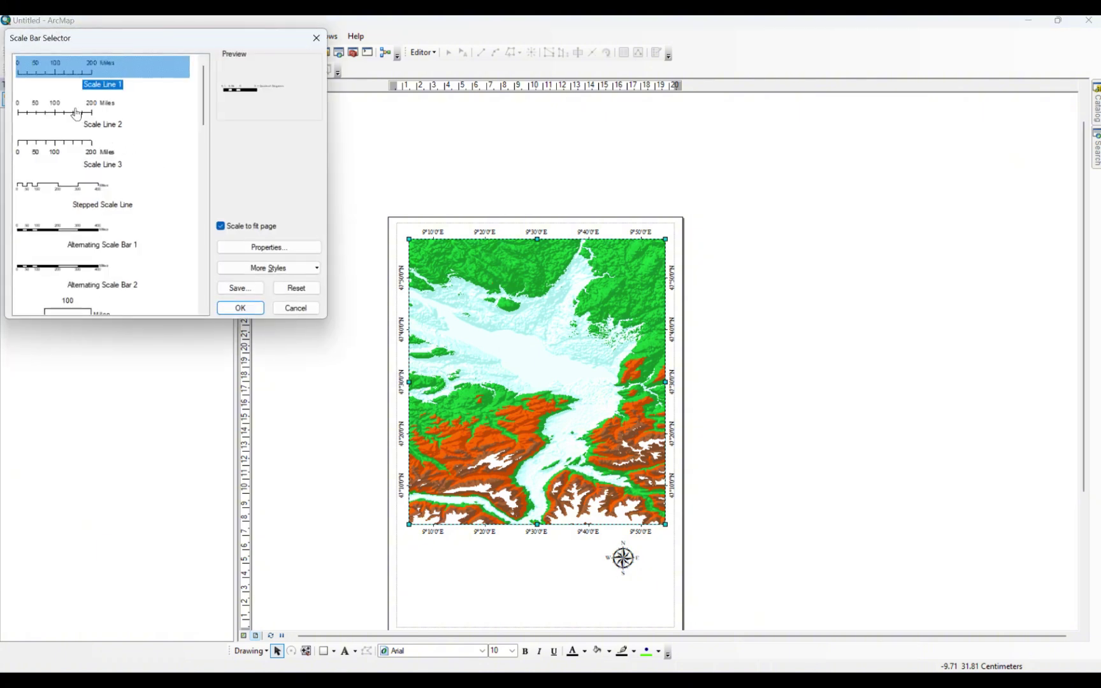
{"action": "left_click", "coordinate": [76, 114]}
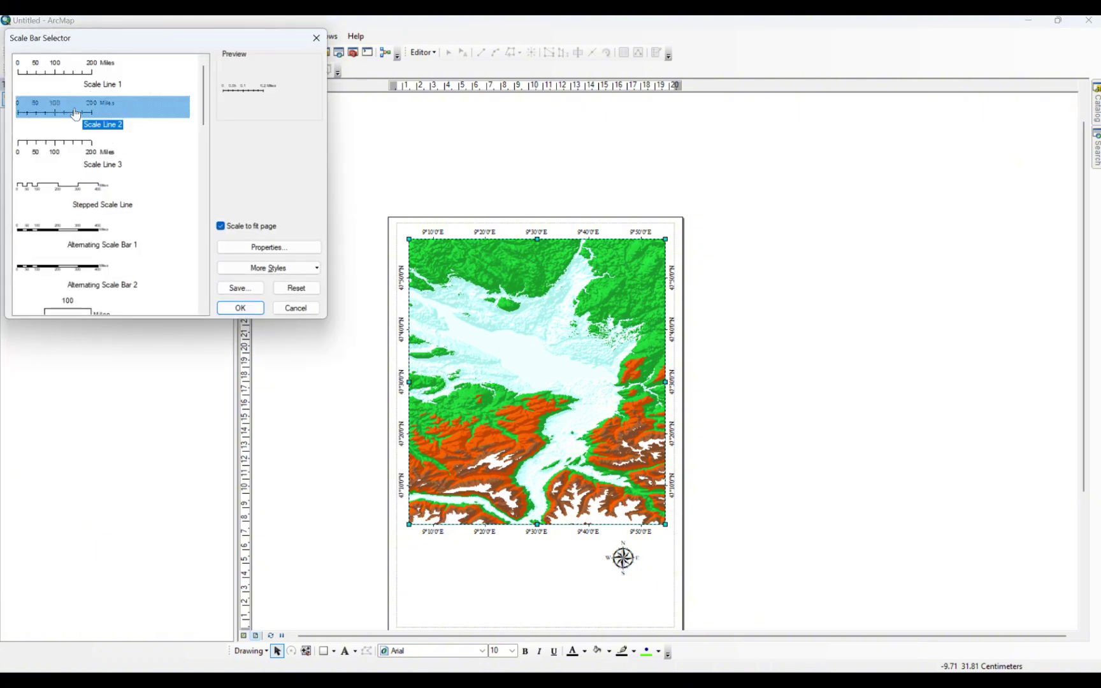
{"action": "left_click", "coordinate": [241, 308]}
{"action": "scroll", "coordinate": [536, 156], "scroll_direction": "down", "scroll_amount": 1}
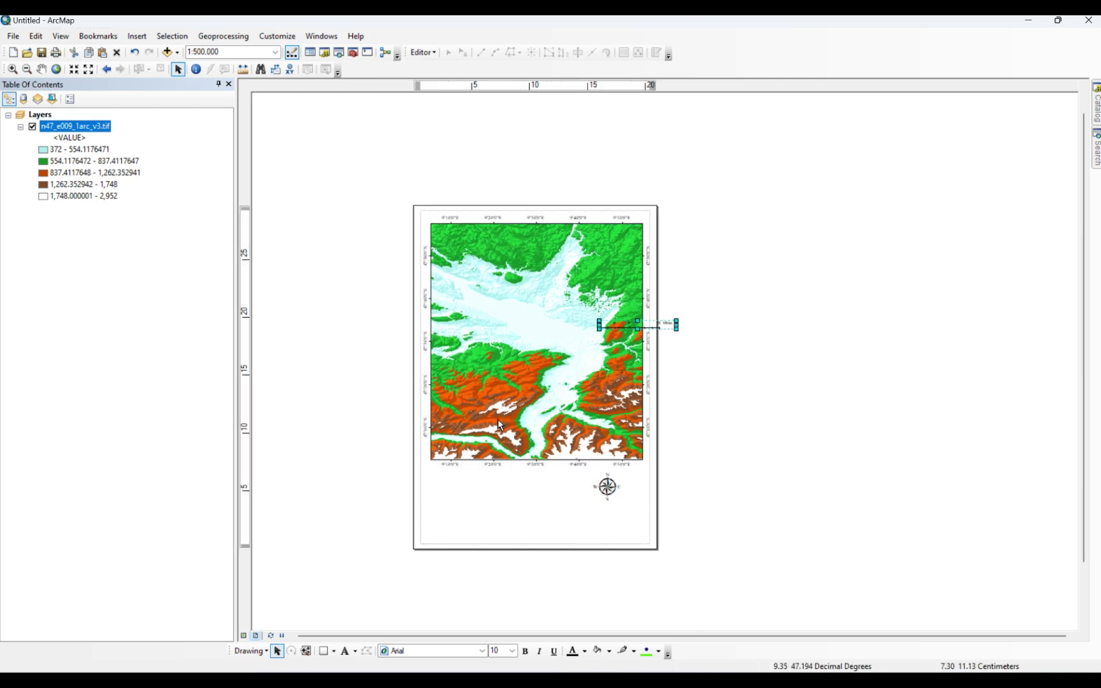
{"action": "scroll", "coordinate": [500, 416], "scroll_direction": "up", "scroll_amount": 1}
{"action": "left_click_drag", "start_coordinate": [684, 290], "coordinate": [611, 554]}
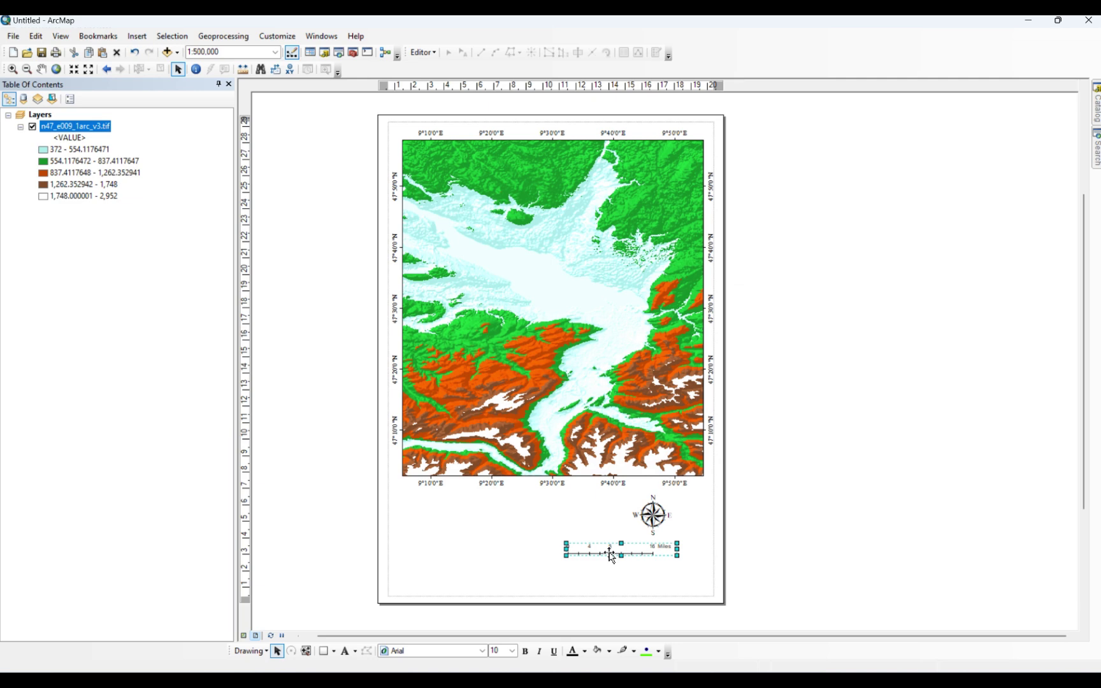
Set the scale bar to one division with two subdivisions, and use kilometers as its division units
{"action": "right_click", "coordinate": [610, 555]}
{"action": "left_click", "coordinate": [642, 547]}
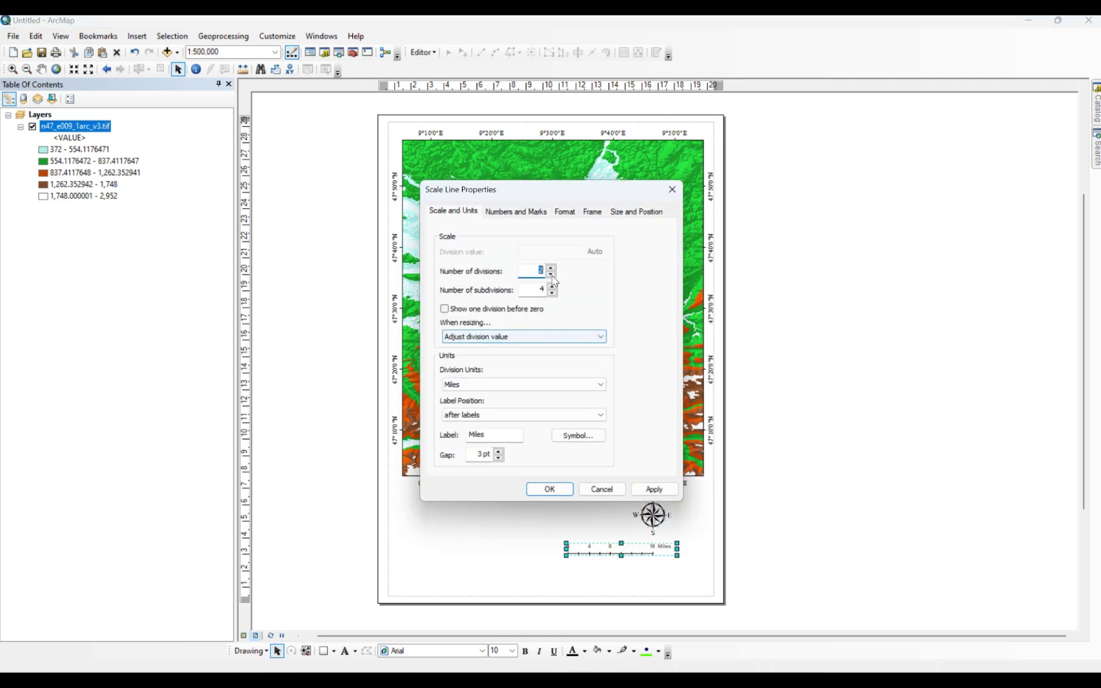
{"action": "left_click", "coordinate": [552, 274]}
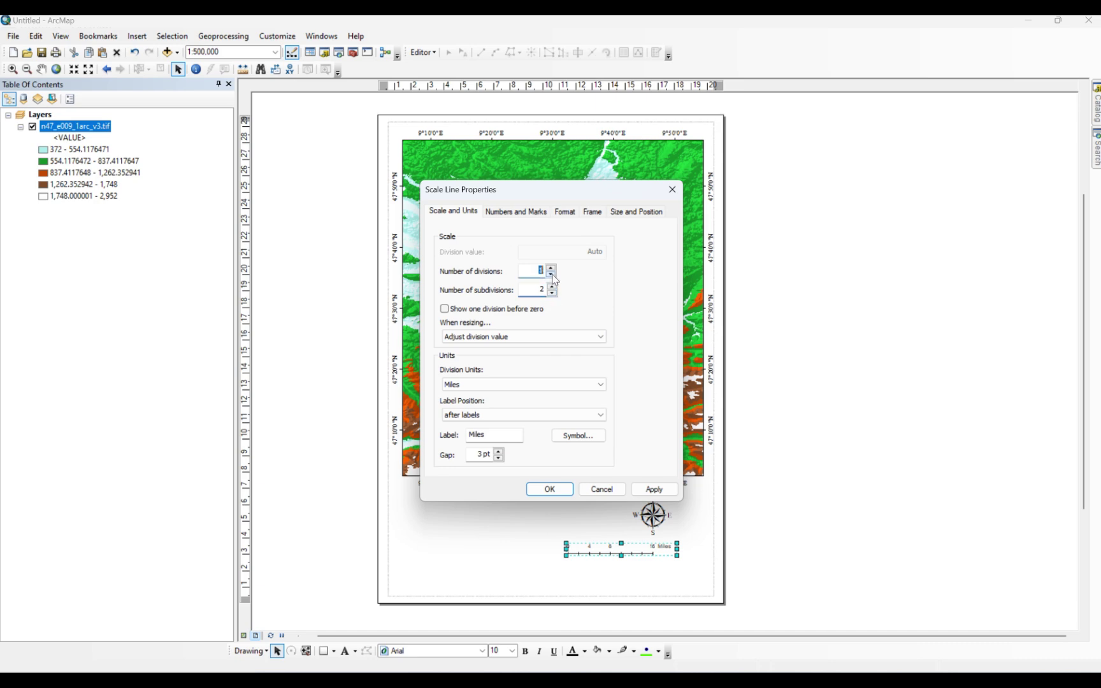
{"action": "left_click", "coordinate": [650, 491]}
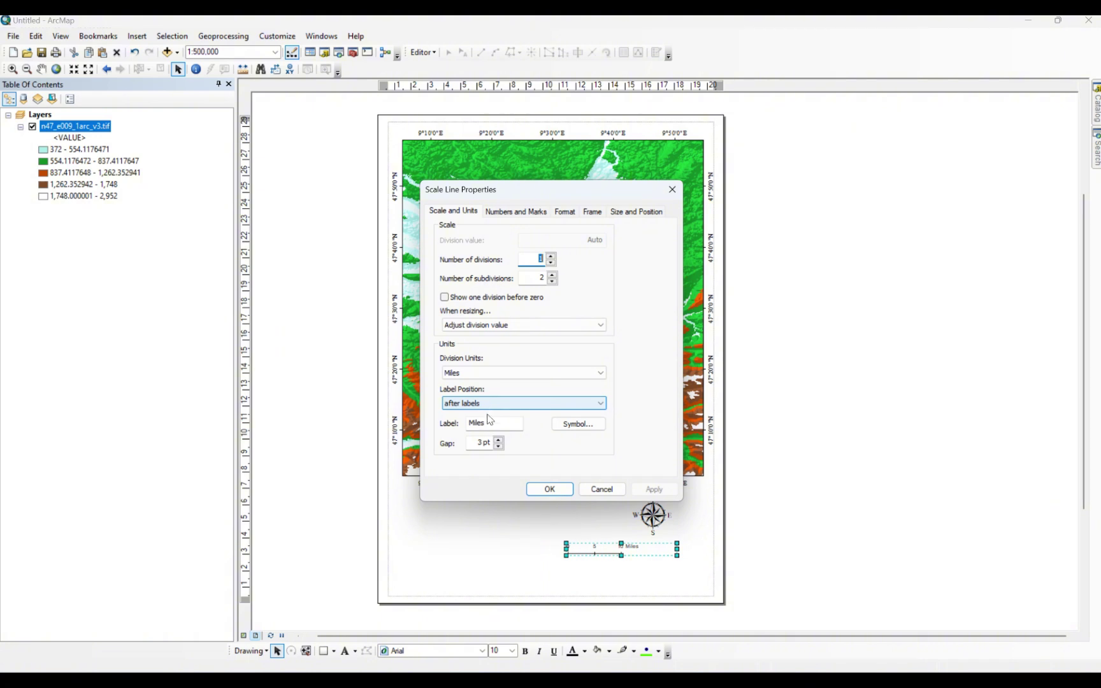
{"action": "left_click", "coordinate": [500, 373]}
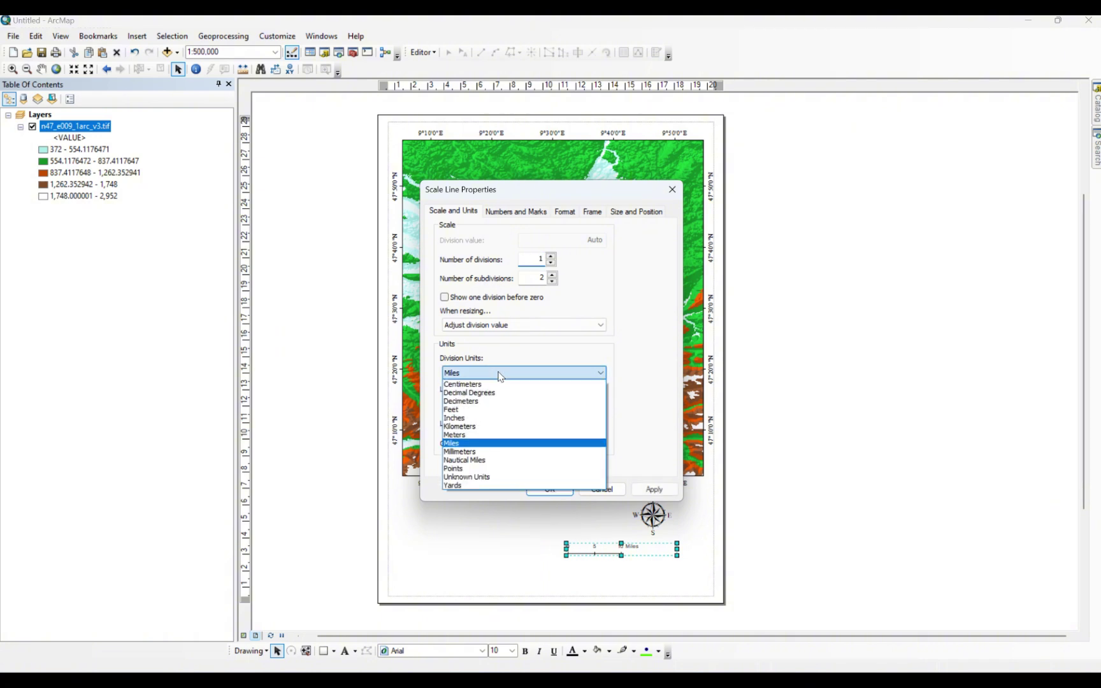
{"action": "left_click", "coordinate": [474, 426]}
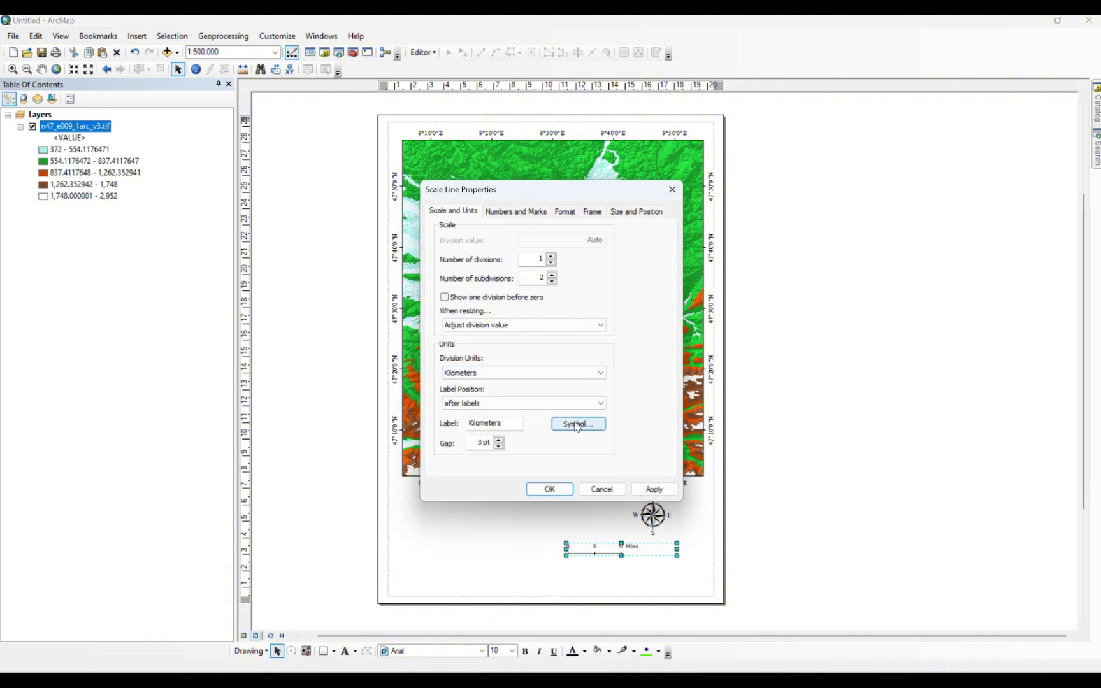
{"action": "left_click", "coordinate": [653, 491]}
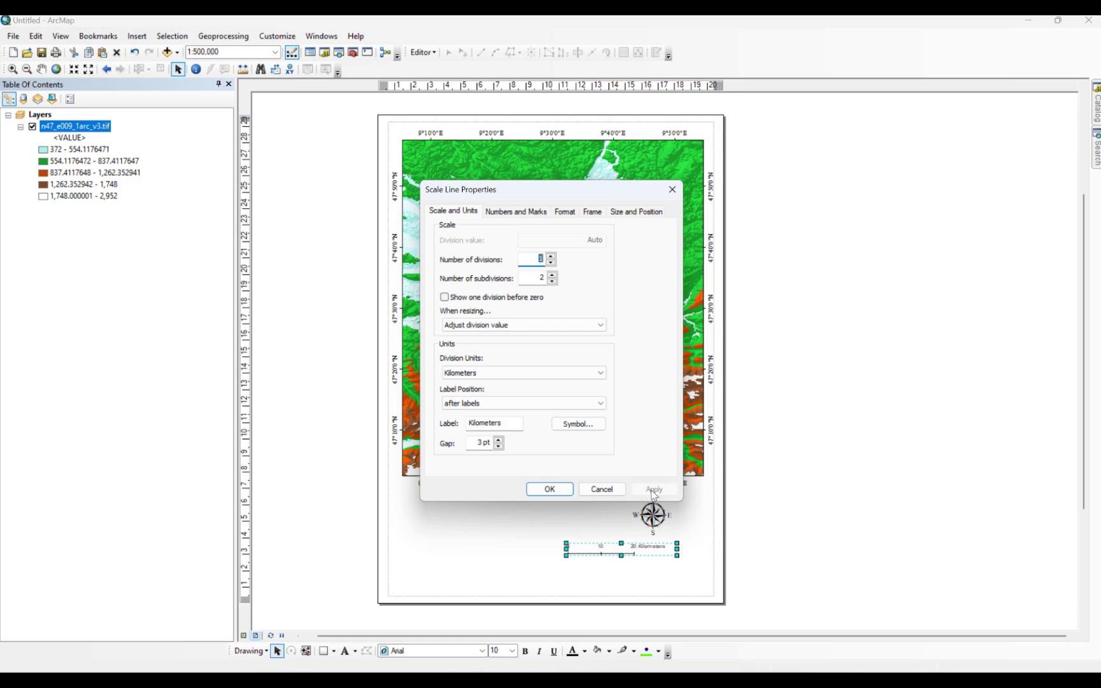
Format the scale bar's text as Times New Roman, size 16
{"action": "left_click", "coordinate": [514, 216]}
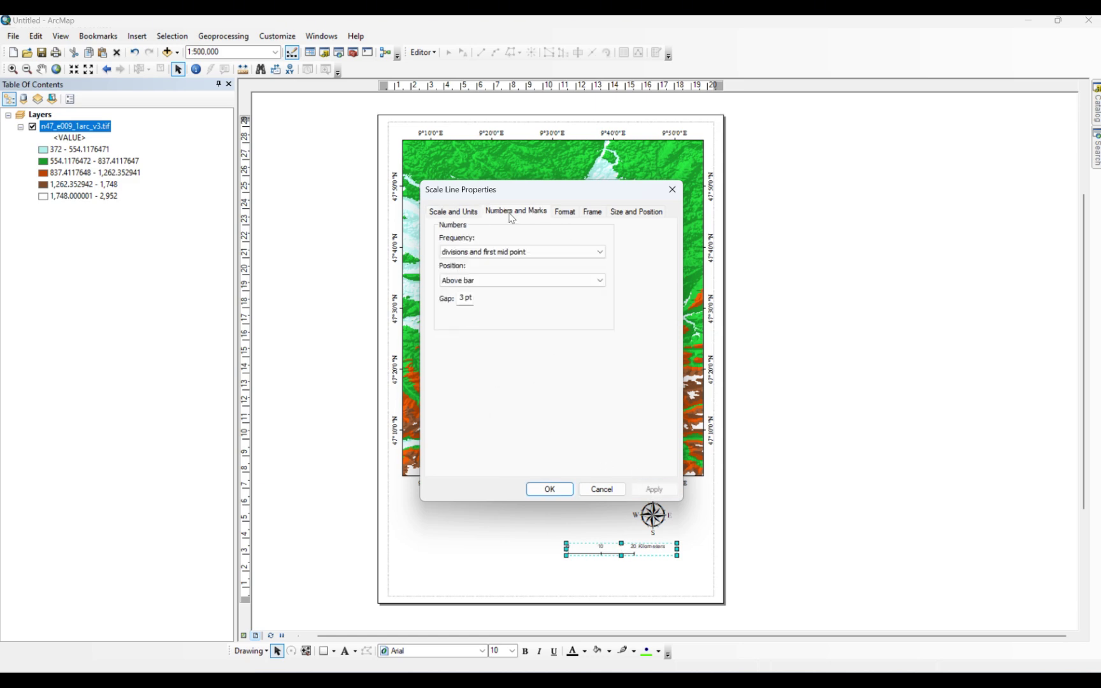
{"action": "left_click", "coordinate": [561, 219]}
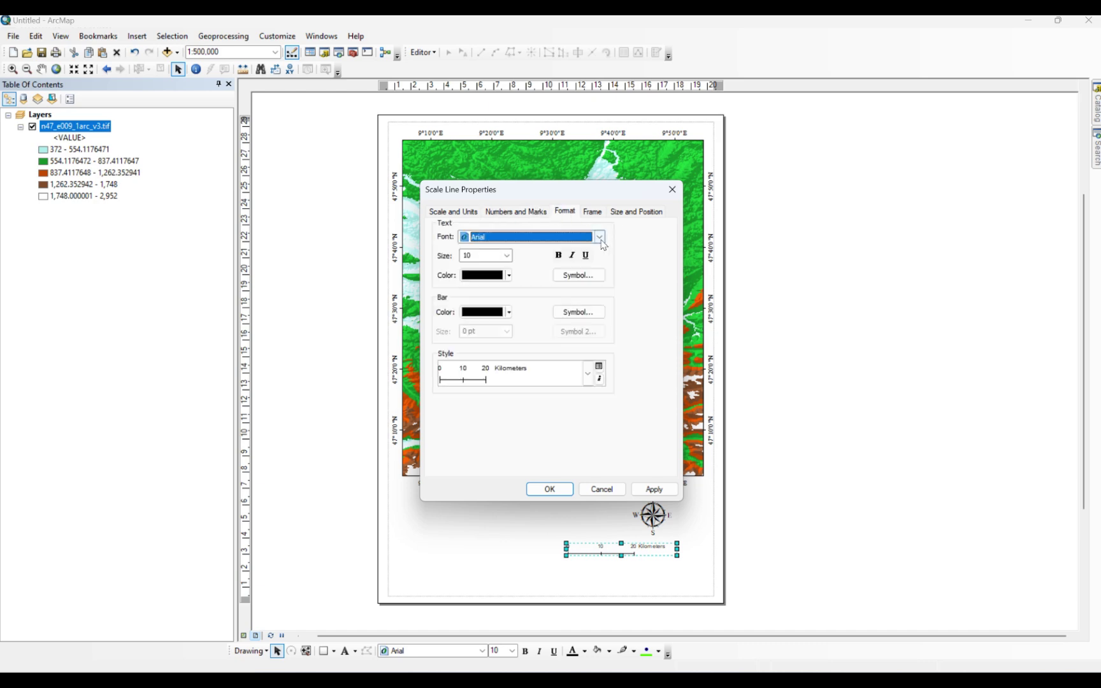
{"action": "left_click", "coordinate": [600, 238]}
{"action": "key", "text": "t"}
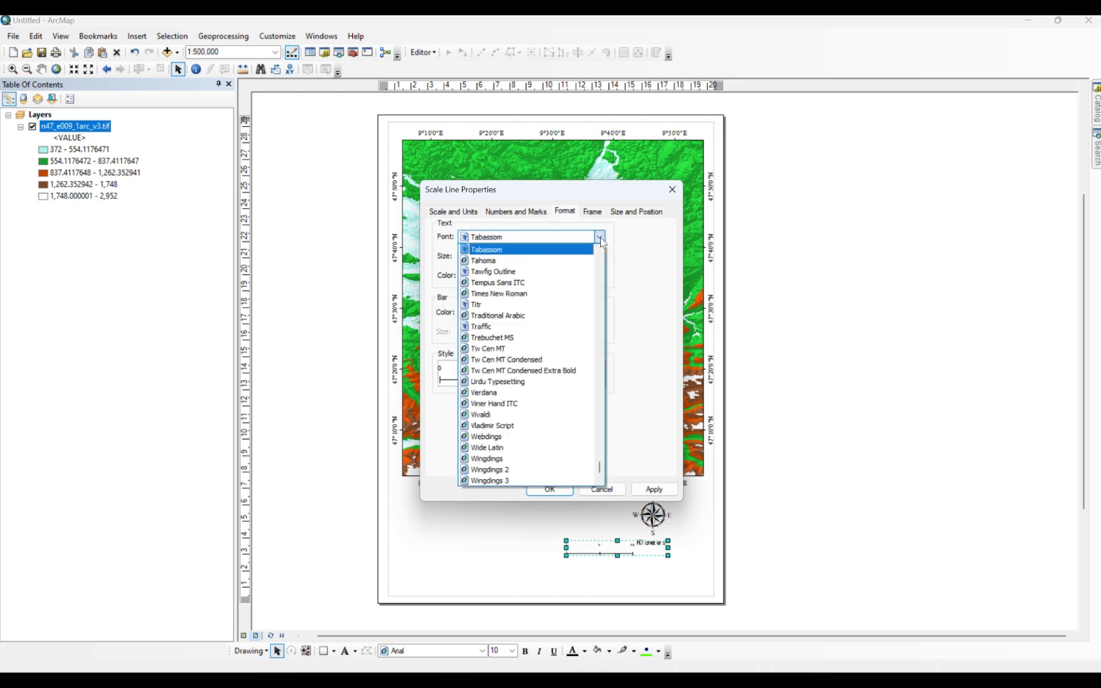
{"action": "key", "text": "Down"}
{"action": "key", "text": "Down"}
{"action": "key", "text": "Down"}
{"action": "key", "text": "Down"}
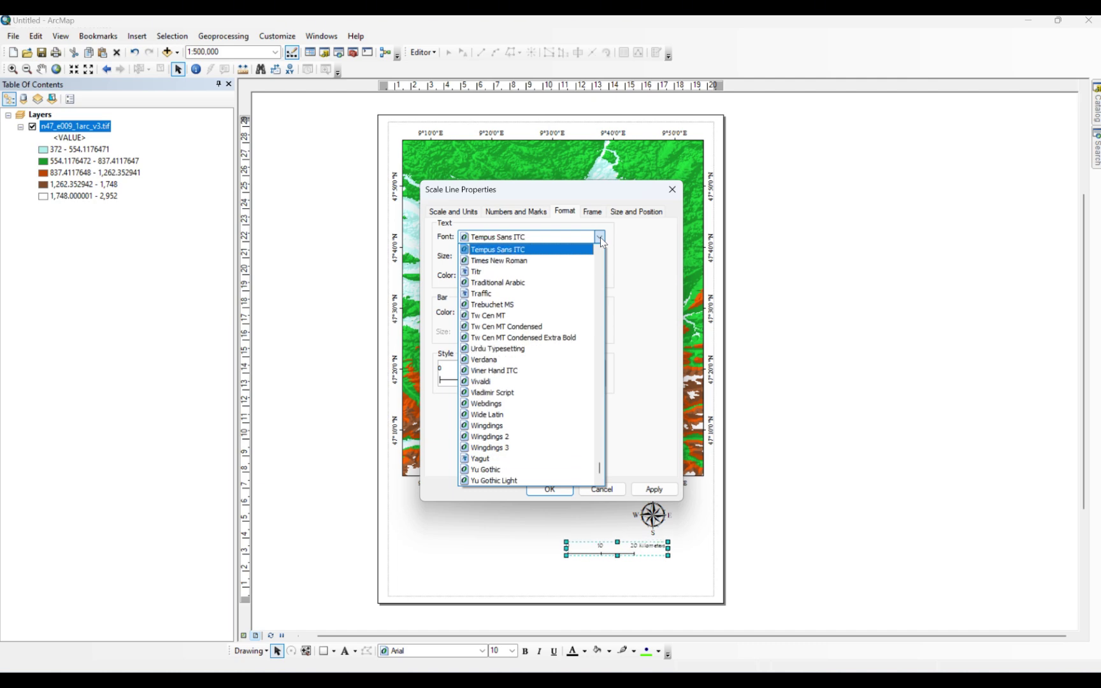
{"action": "key", "text": "Return"}
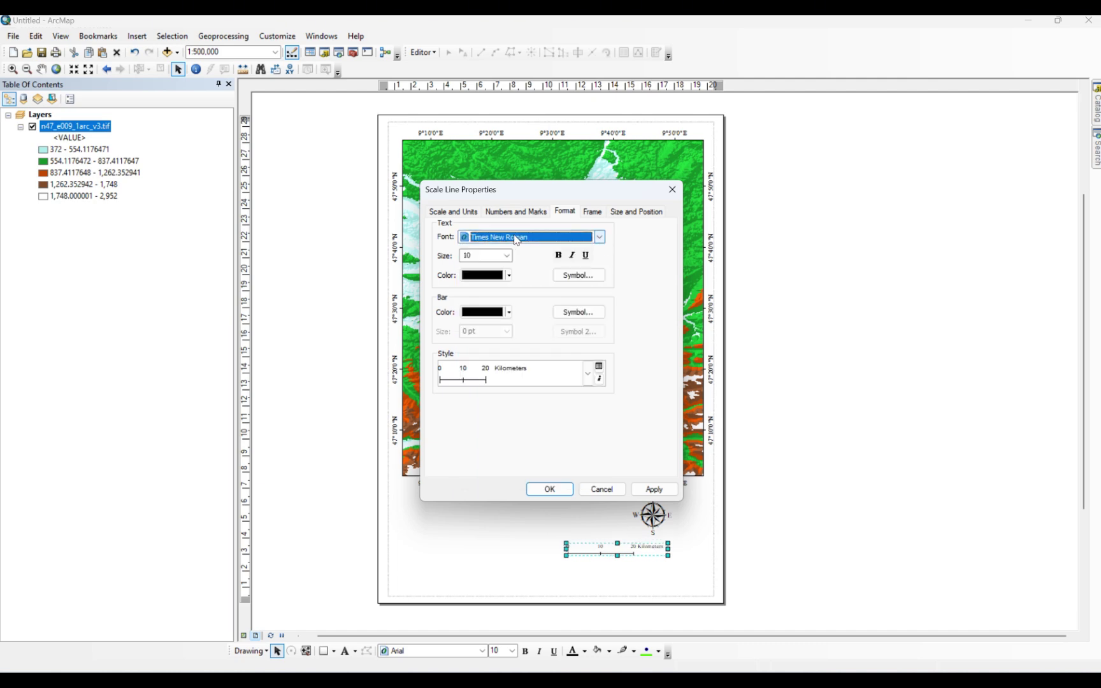
{"action": "left_click", "coordinate": [507, 255]}
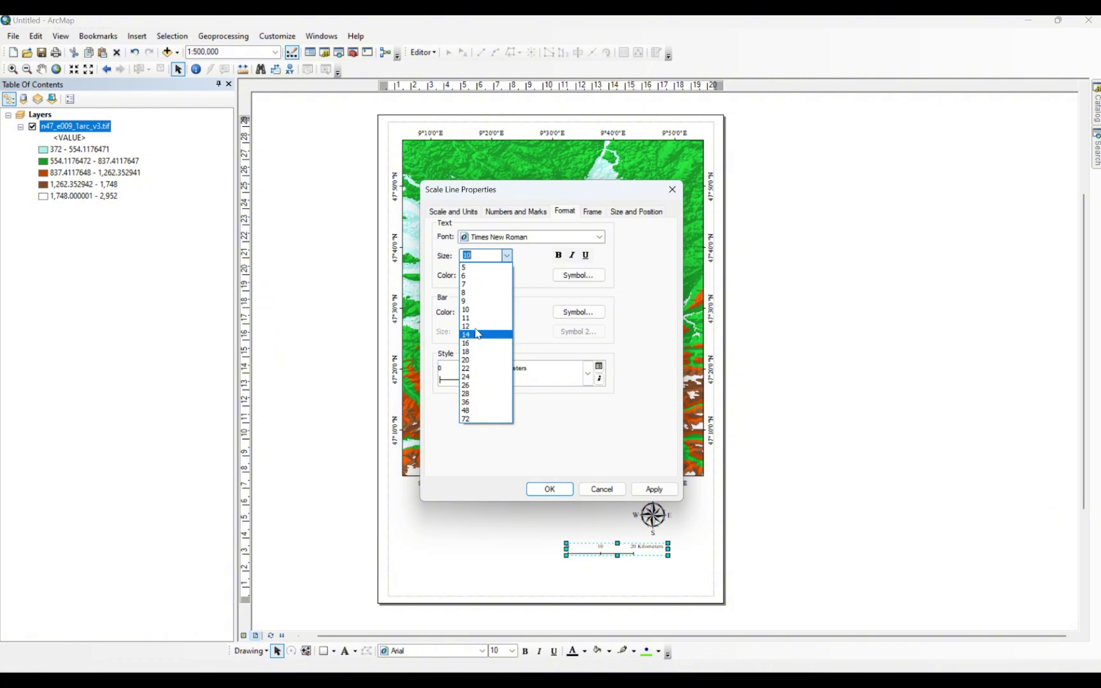
{"action": "left_click", "coordinate": [471, 343]}
{"action": "left_click", "coordinate": [650, 489]}
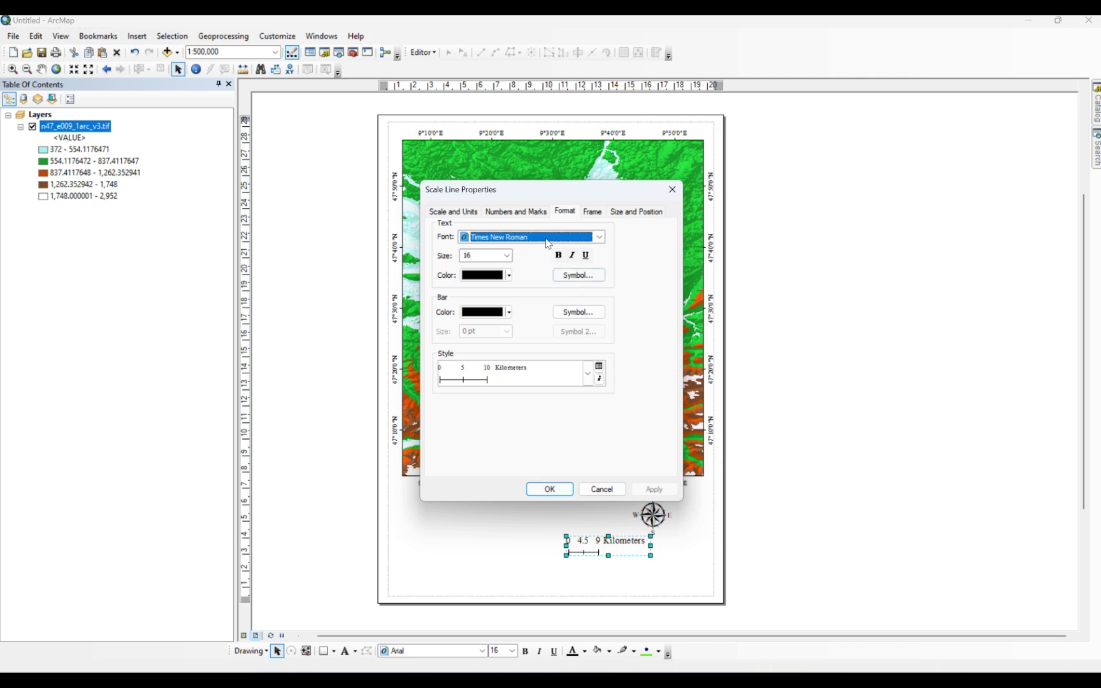
Change the scale bar's unit label to Km and position it above center
{"action": "left_click", "coordinate": [516, 212]}
{"action": "left_click", "coordinate": [478, 213]}
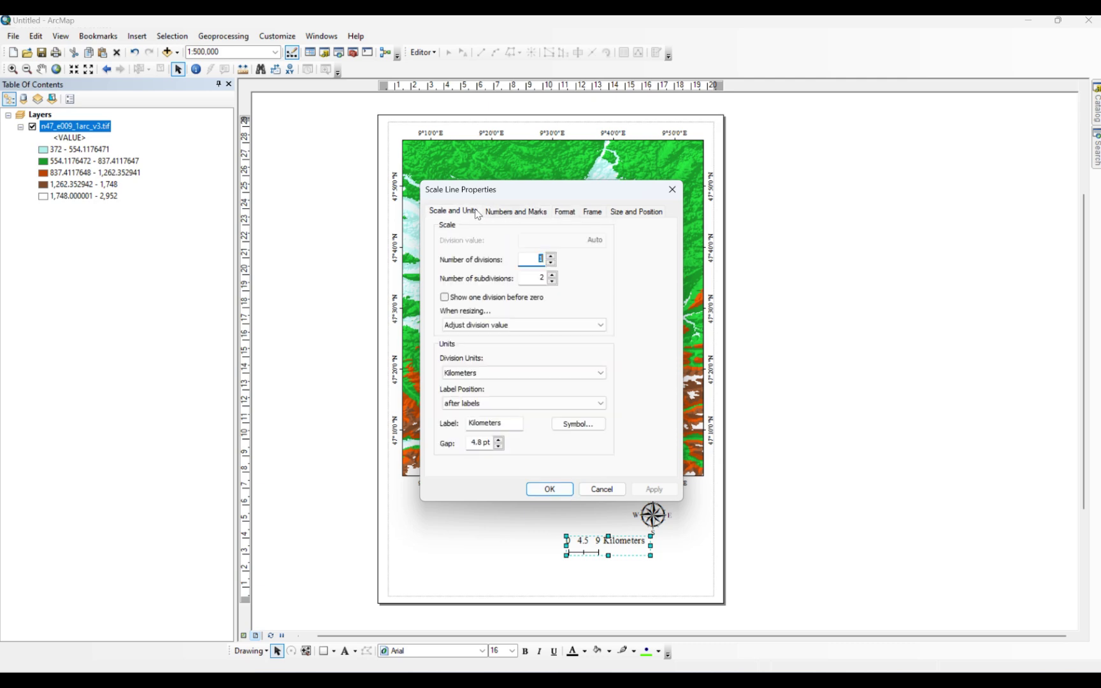
{"action": "left_click", "coordinate": [513, 425]}
{"action": "left_click", "coordinate": [653, 489]}
{"action": "left_click", "coordinate": [523, 403]}
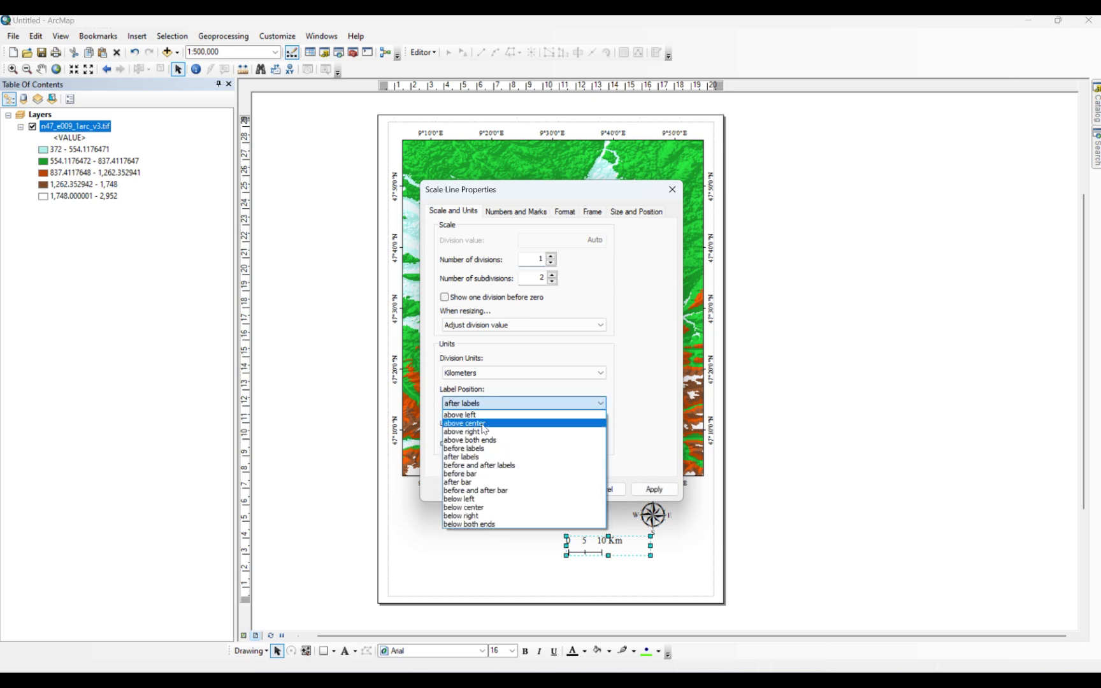
{"action": "left_click", "coordinate": [465, 423]}
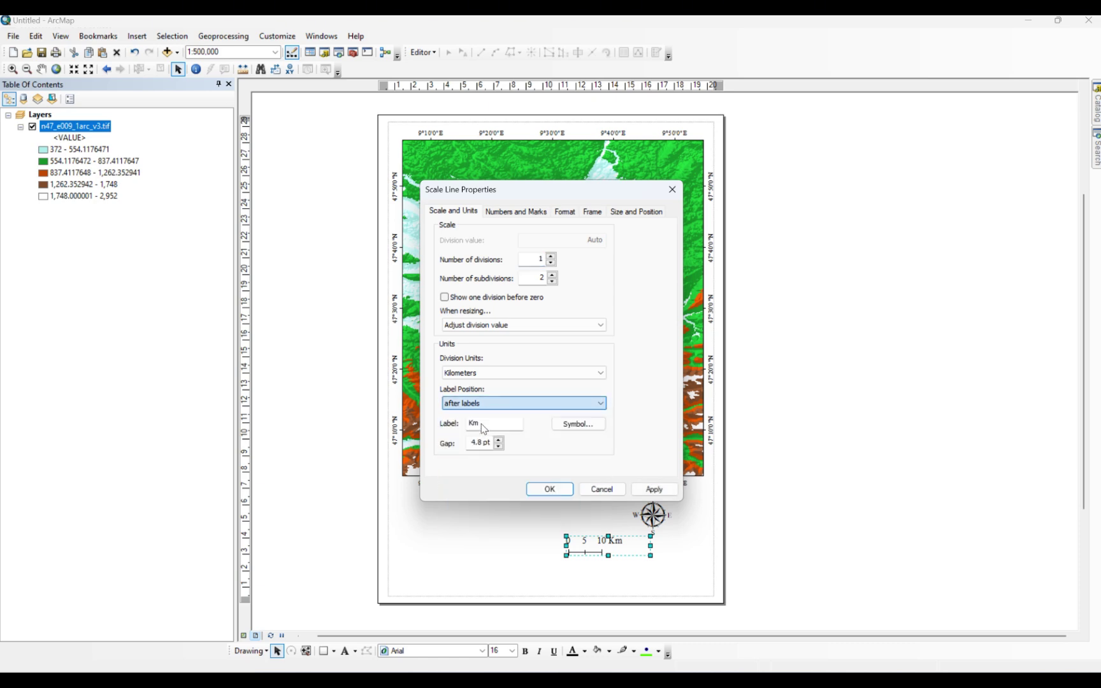
{"action": "left_click", "coordinate": [647, 490]}
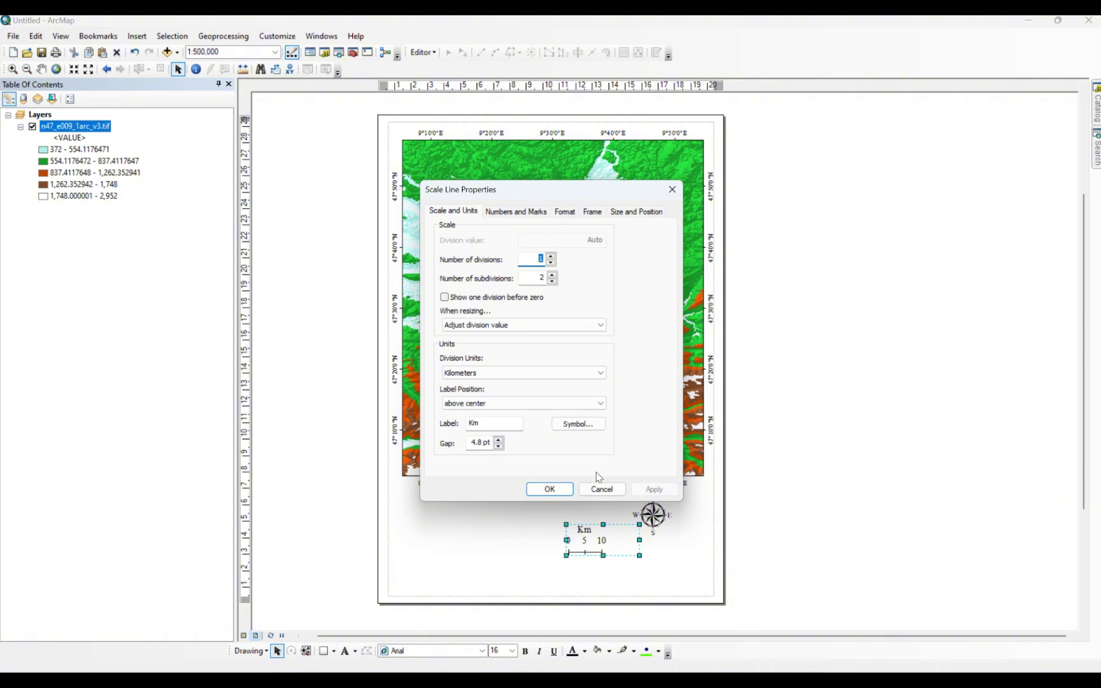
{"action": "left_click", "coordinate": [549, 488]}
Move the scale bar directly beneath the north arrow, keeping its 0–10 km length
{"action": "left_click_drag", "start_coordinate": [640, 555], "coordinate": [680, 556]}
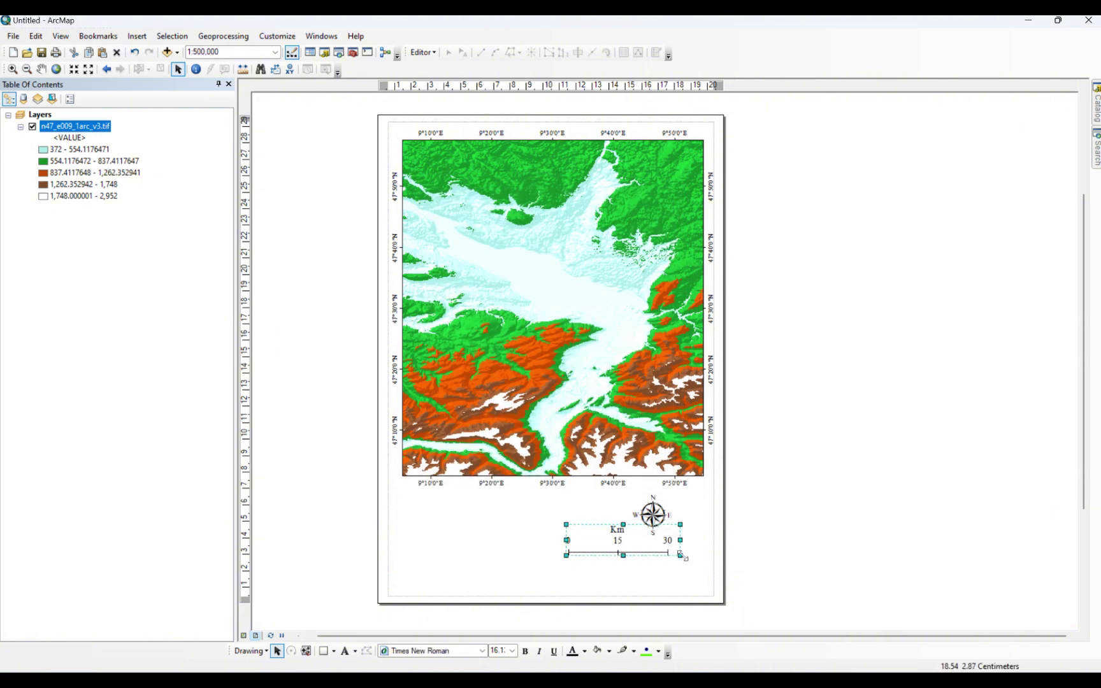
{"action": "key", "text": "ctrl+z"}
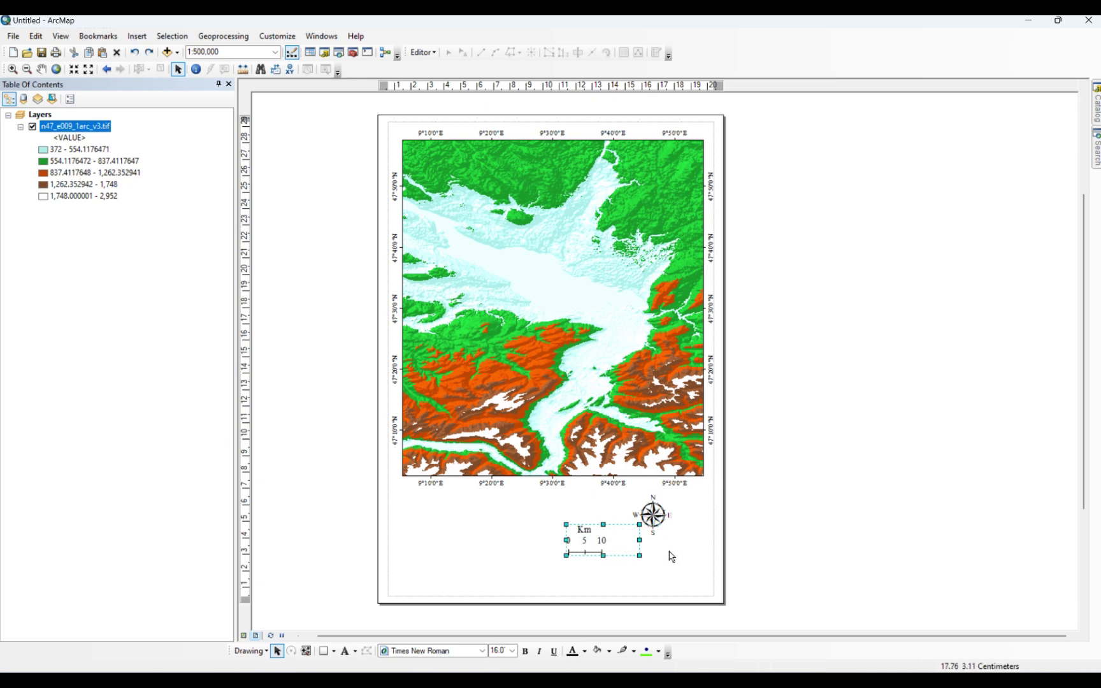
{"action": "left_click_drag", "start_coordinate": [597, 531], "coordinate": [679, 542]}
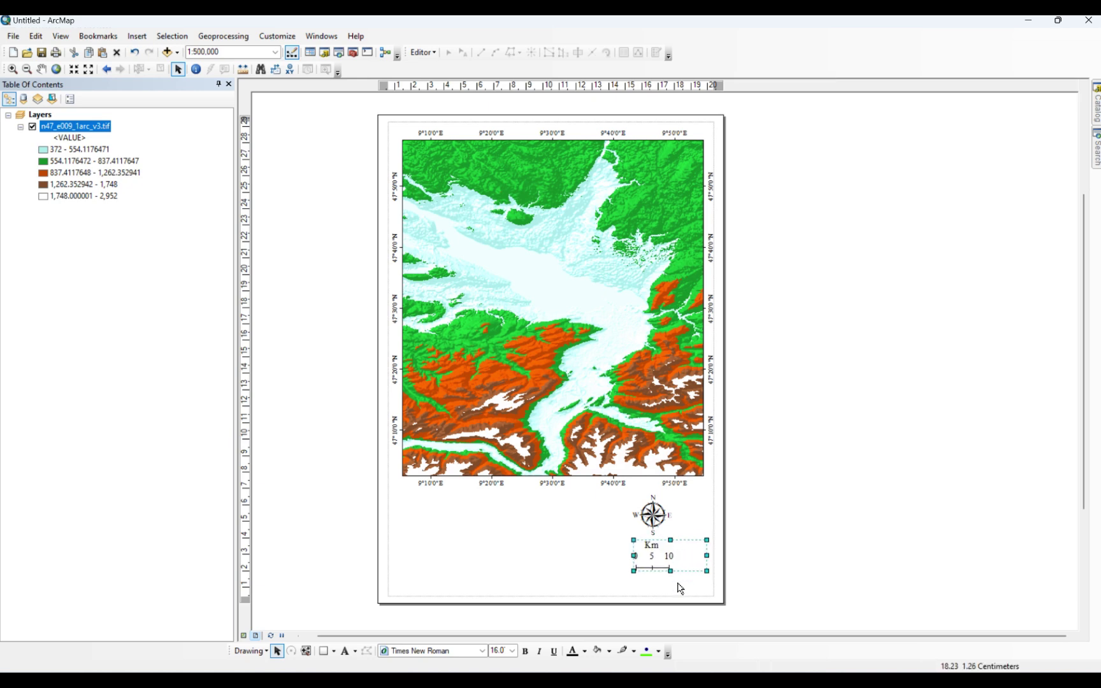
{"action": "left_click", "coordinate": [680, 596]}
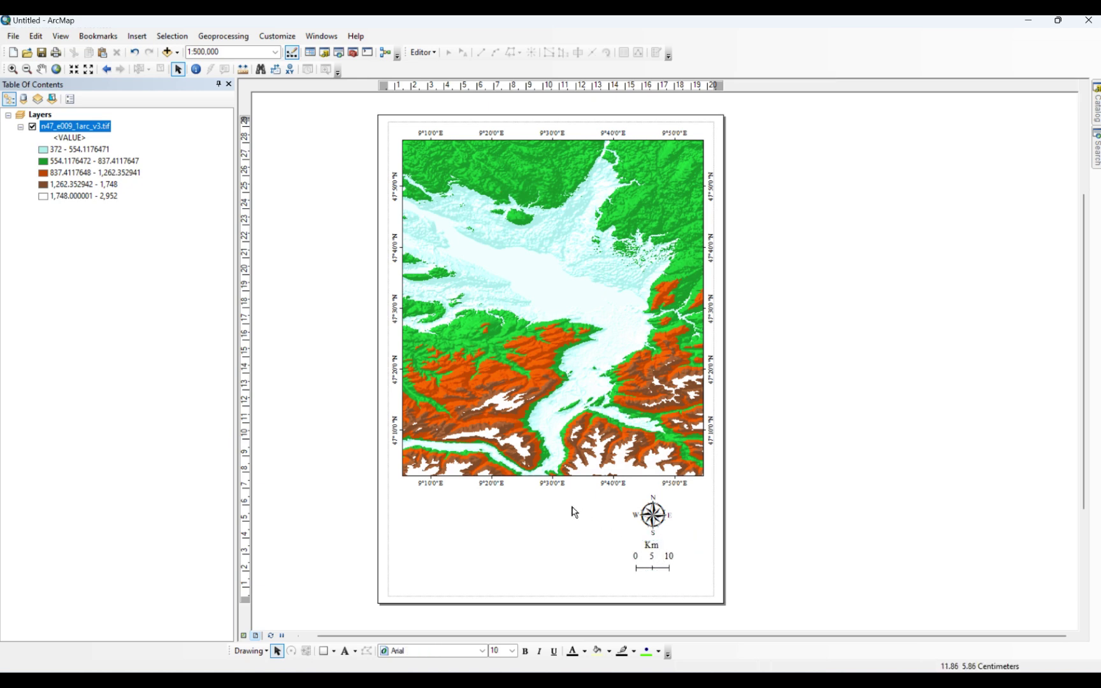
{"action": "left_click", "coordinate": [449, 385]}
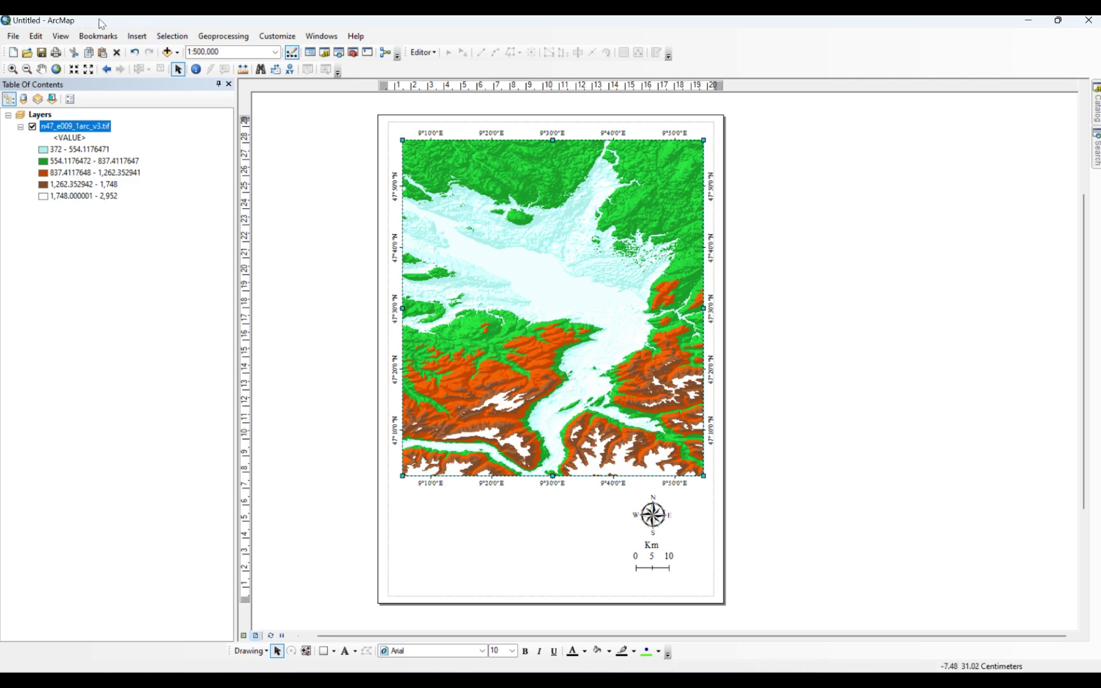
{"action": "left_click", "coordinate": [138, 36]}
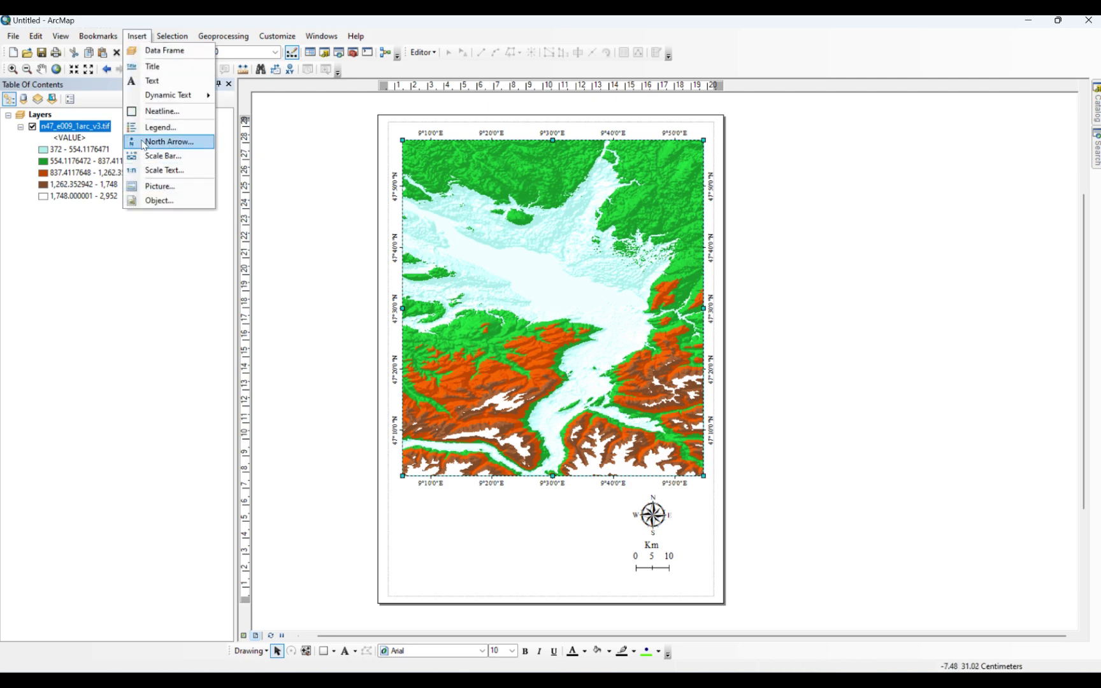
{"action": "left_click", "coordinate": [151, 128]}
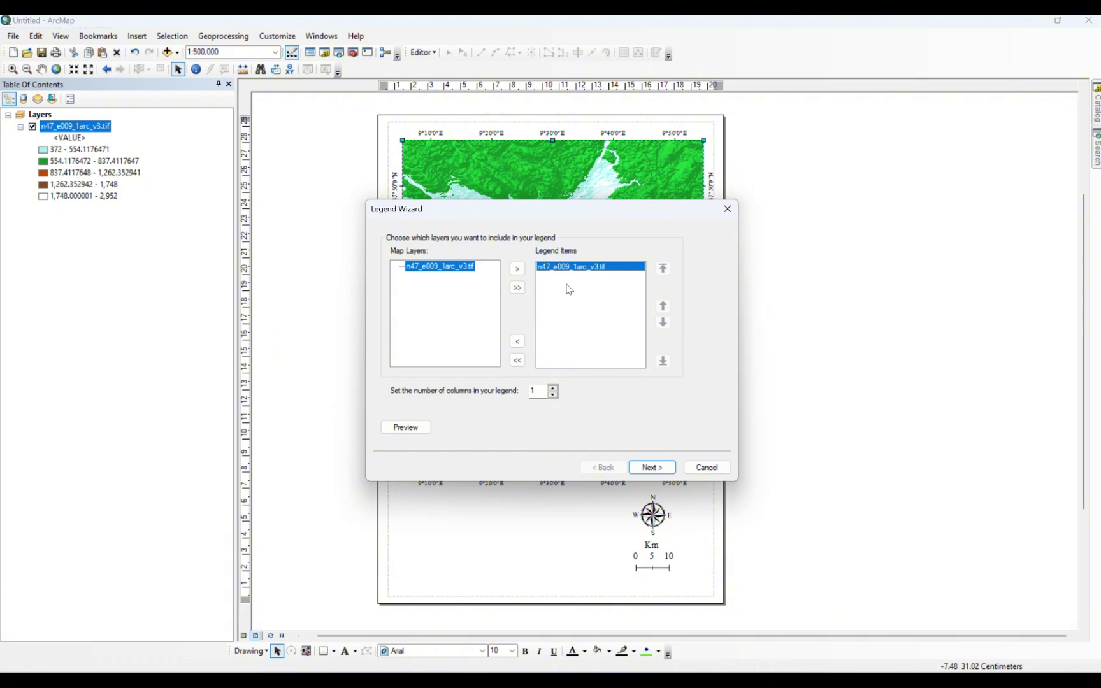
{"action": "left_click", "coordinate": [651, 467]}
{"action": "left_click", "coordinate": [487, 272]}
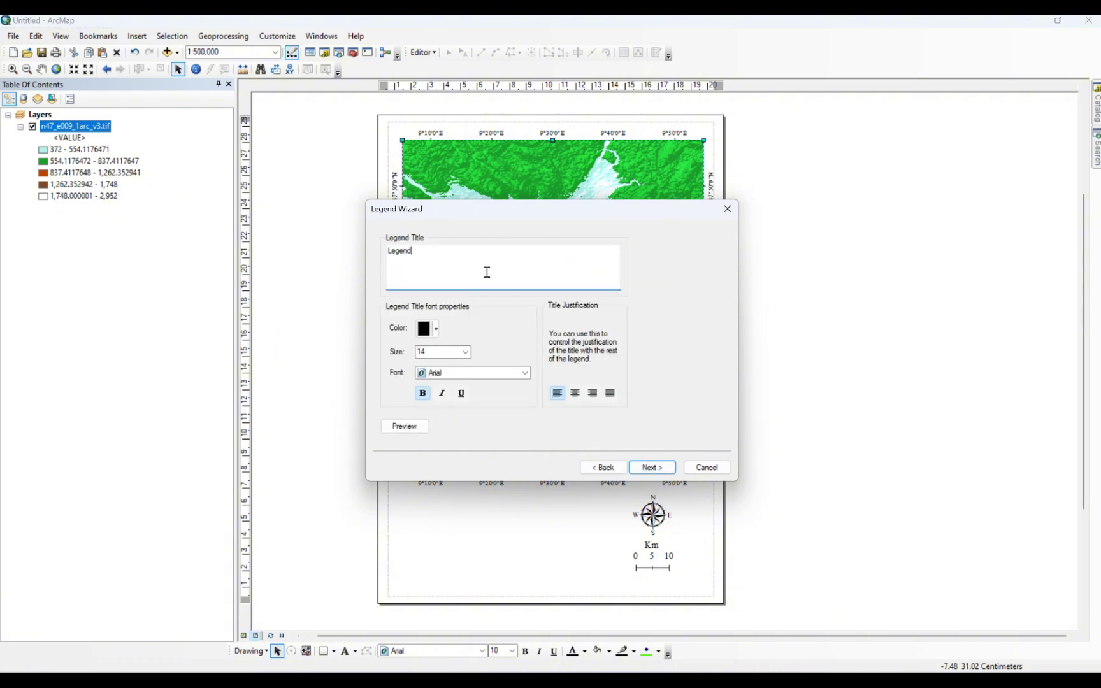
{"action": "key", "text": "BackSpace"}
{"action": "key", "text": "BackSpace"}
{"action": "key", "text": "BackSpace"}
{"action": "key", "text": "BackSpace"}
{"action": "key", "text": "BackSpace"}
{"action": "left_click", "coordinate": [524, 374]}
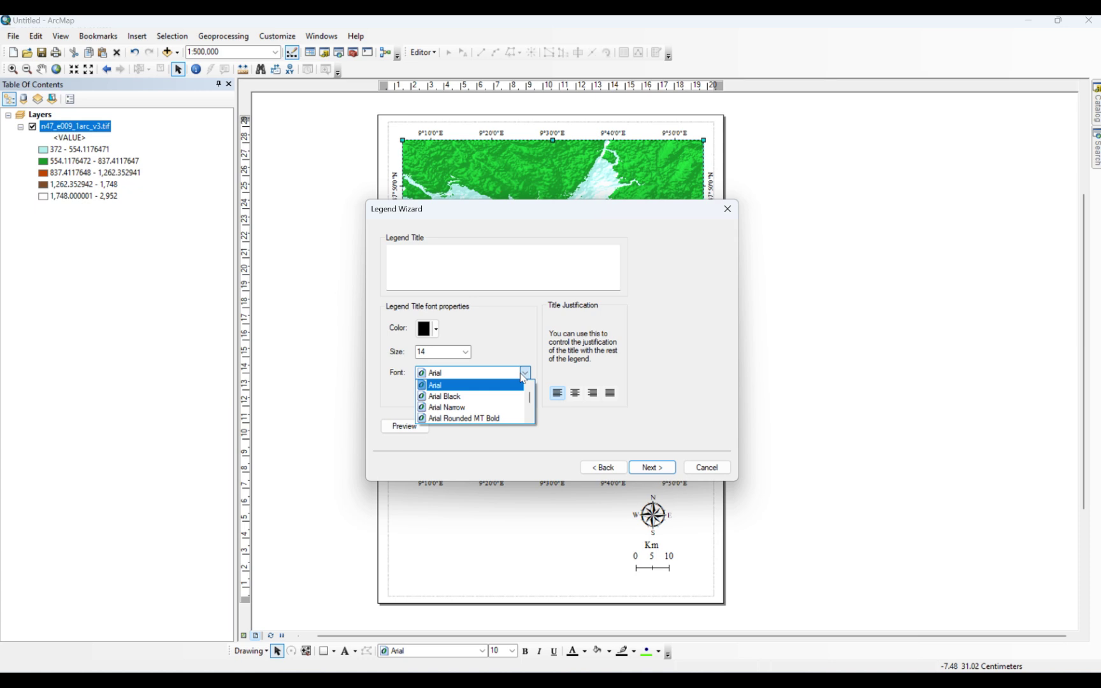
{"action": "key", "text": "t"}
{"action": "key", "text": "Down"}
{"action": "key", "text": "Down"}
{"action": "key", "text": "Down"}
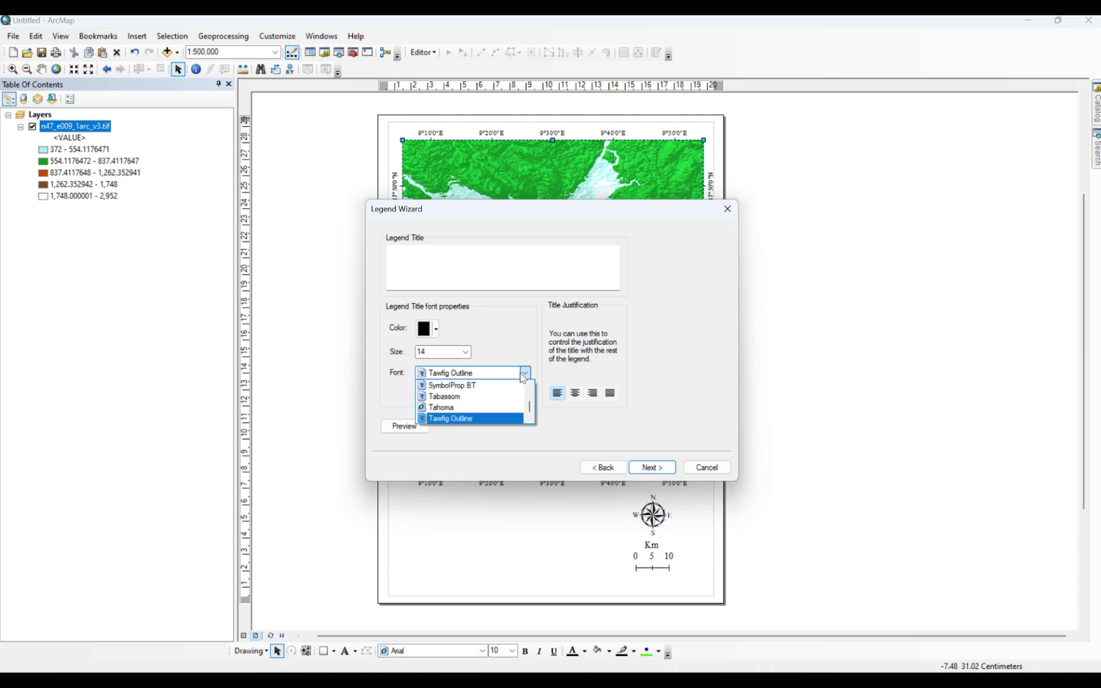
{"action": "key", "text": "Down"}
{"action": "key", "text": "Return"}
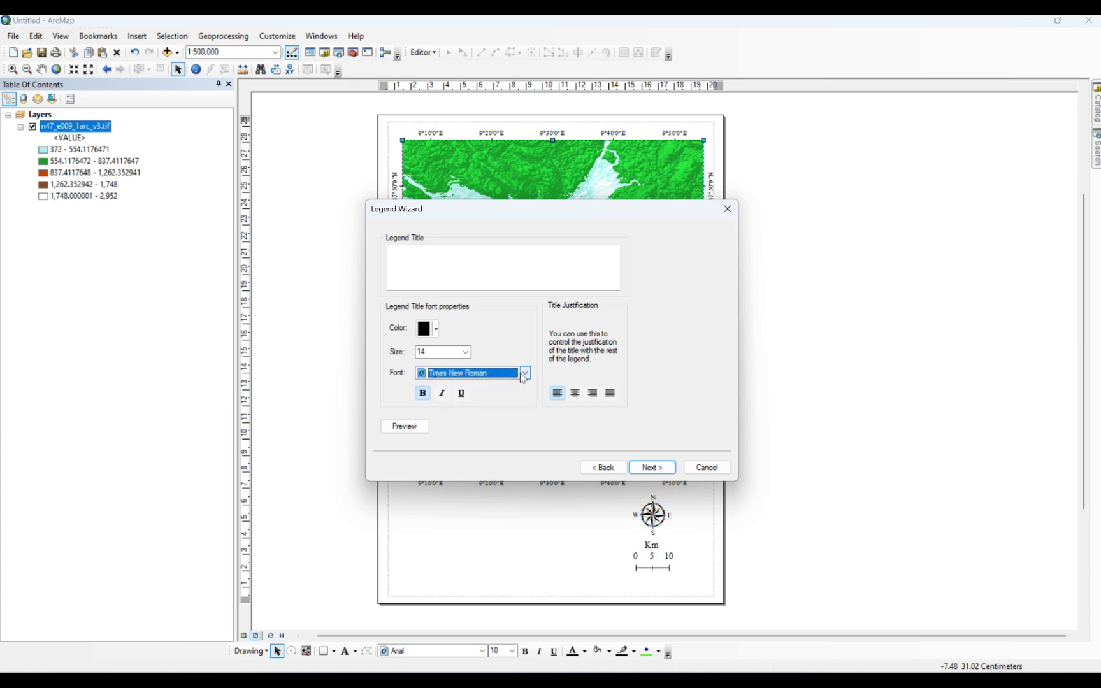
{"action": "left_click", "coordinate": [708, 468]}
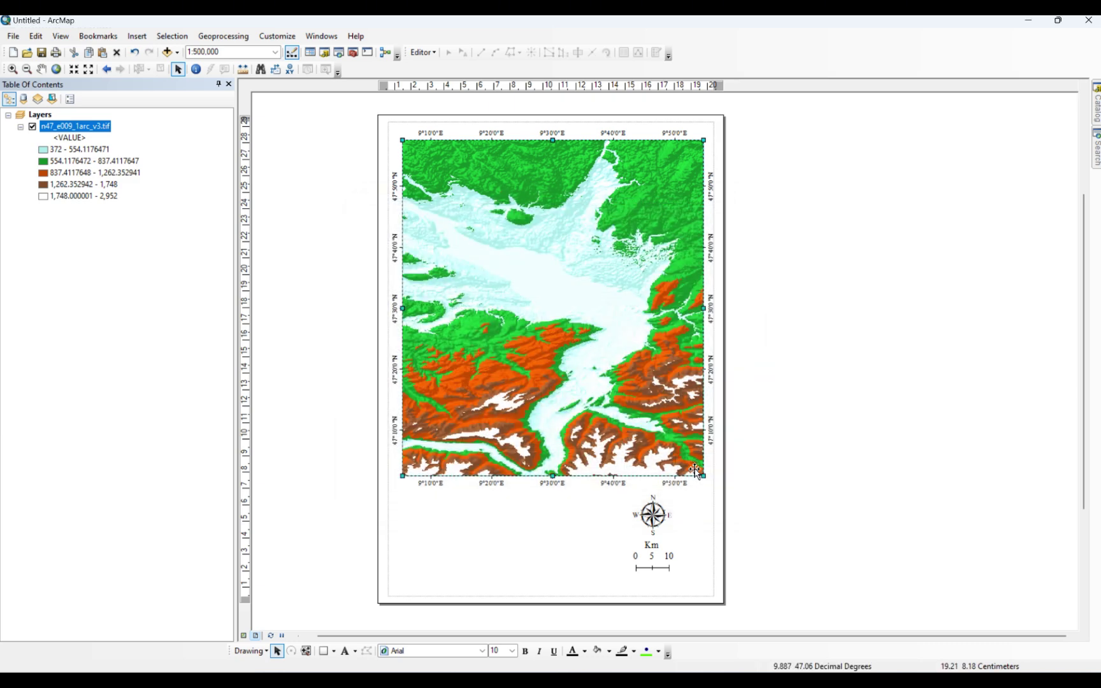
Start a one-column legend for the n47_e009_1arc_v3.tif layer and set its title font to Times New Roman
{"action": "left_click", "coordinate": [143, 36]}
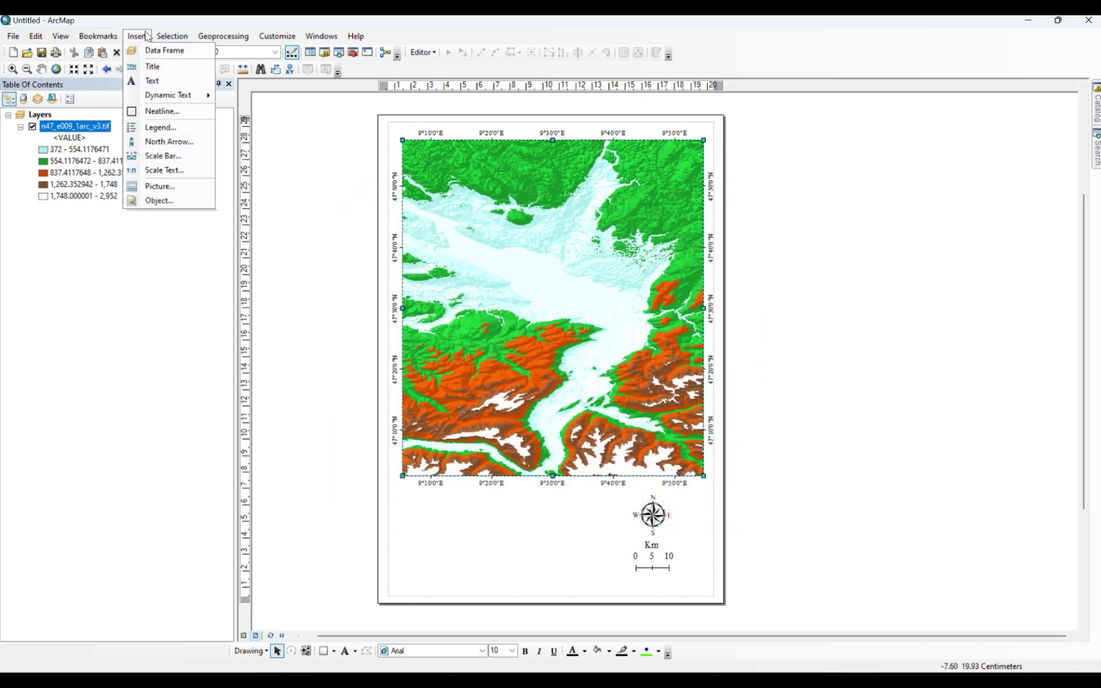
{"action": "left_click", "coordinate": [160, 128]}
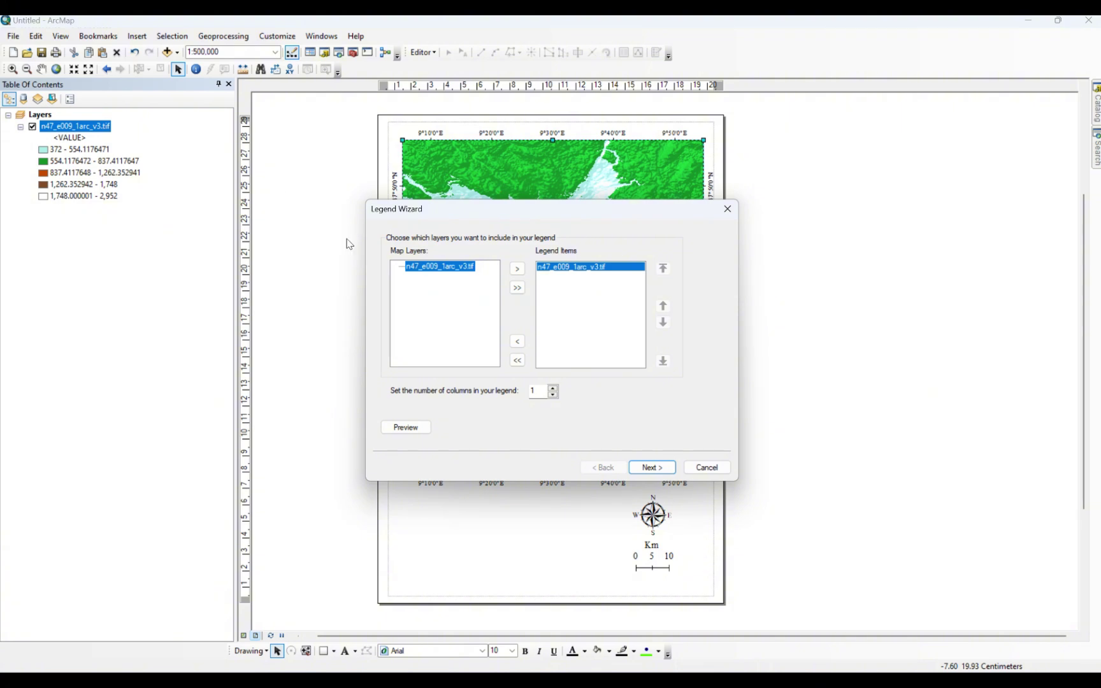
{"action": "left_click", "coordinate": [647, 468]}
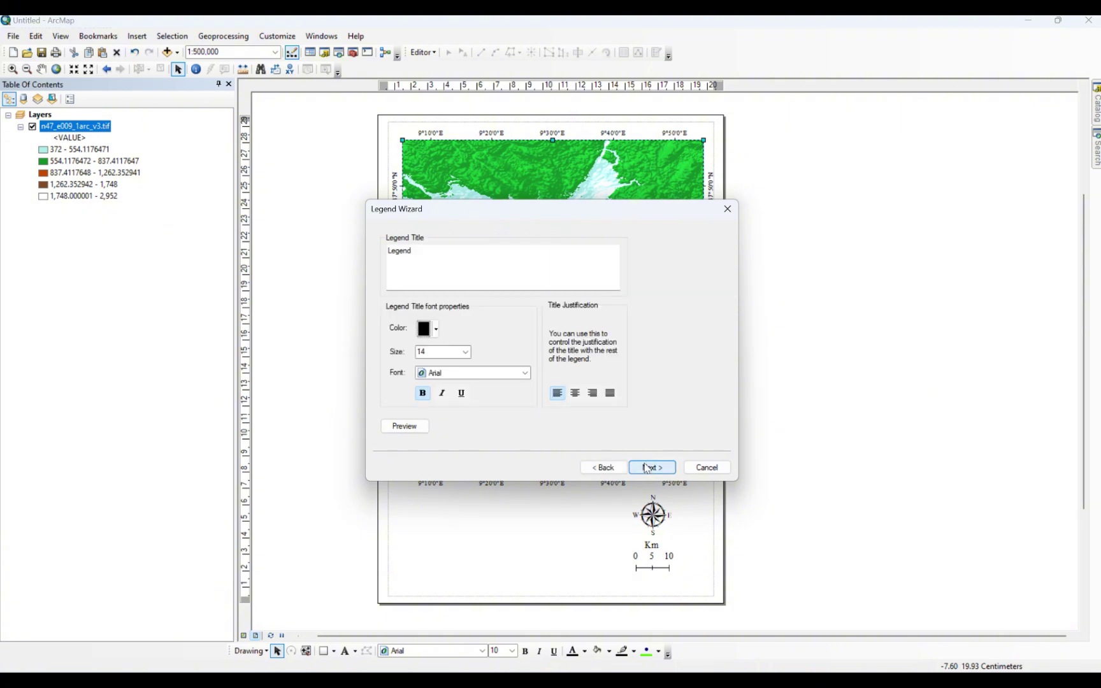
{"action": "left_click", "coordinate": [487, 374]}
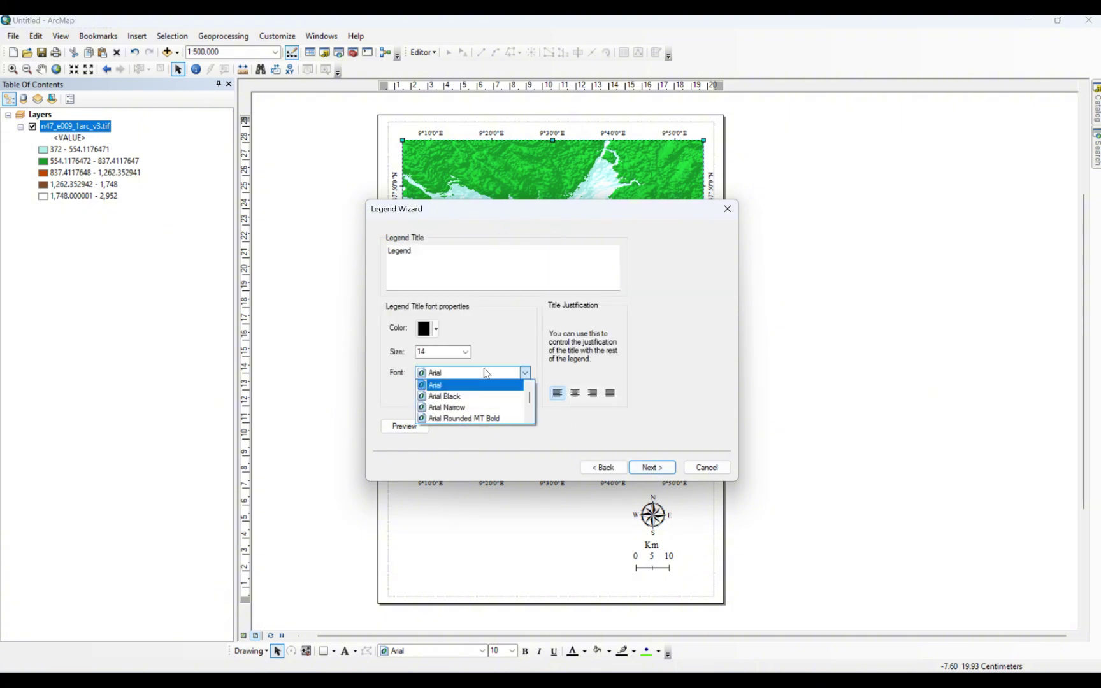
{"action": "key", "text": "t"}
{"action": "key", "text": "t"}
{"action": "key", "text": "t"}
{"action": "key", "text": "t"}
{"action": "key", "text": "t"}
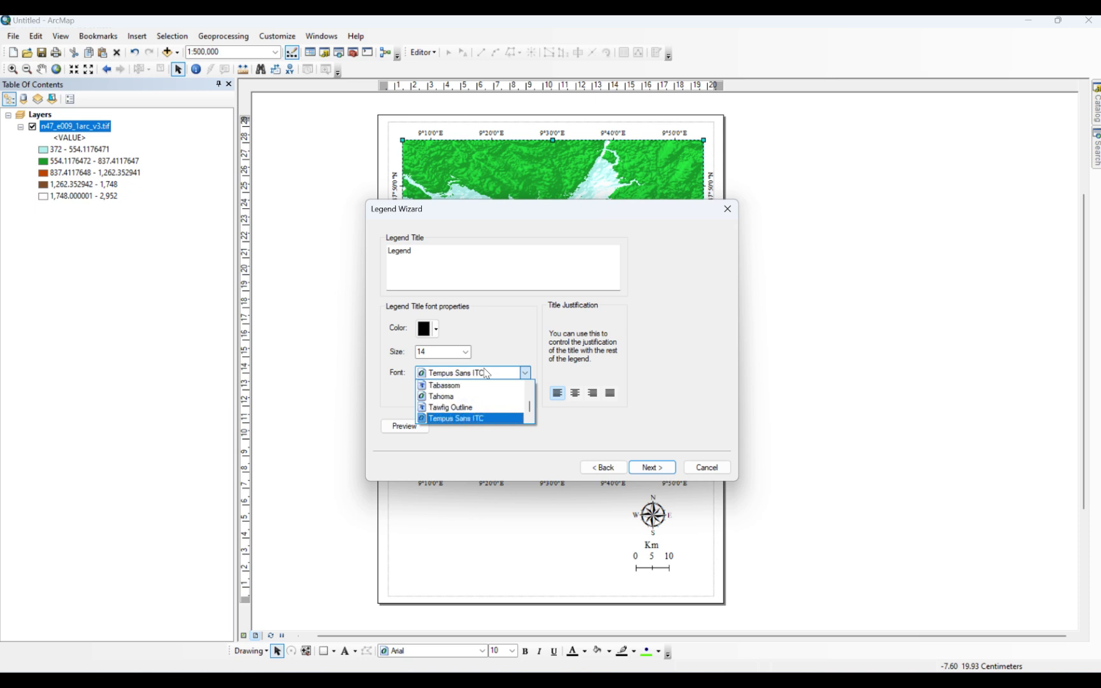
{"action": "key", "text": "Return"}
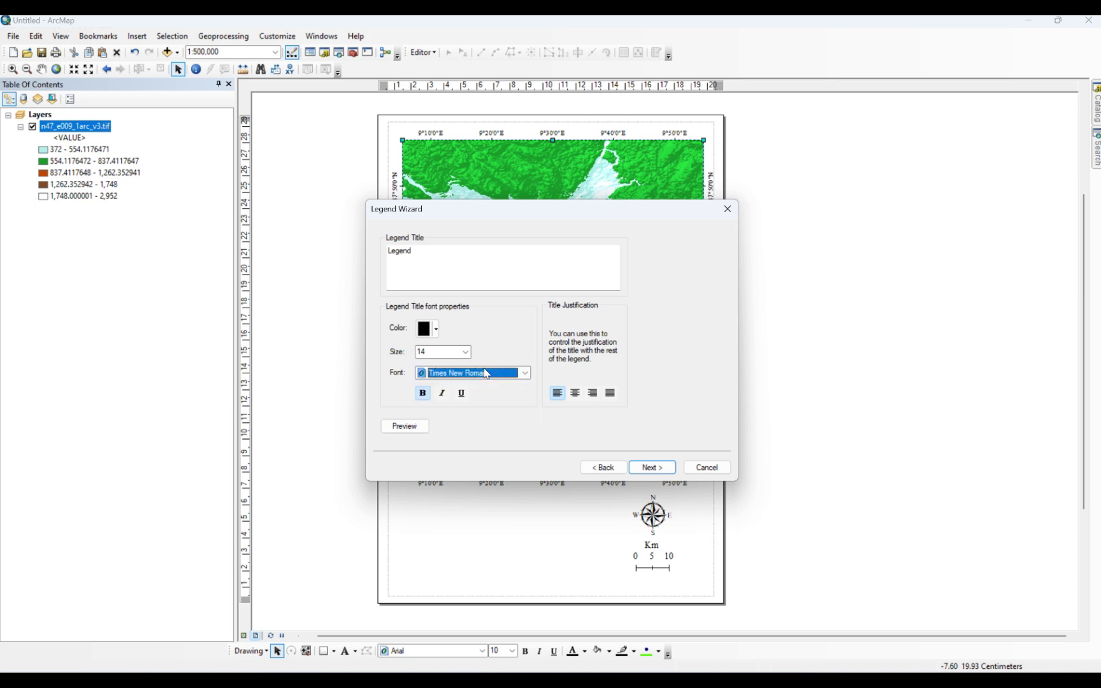
Complete the legend with an irregular polygon-shaped area patch and default frame and spacing, and place it below the map's lower-left corner
{"action": "left_click", "coordinate": [653, 468]}
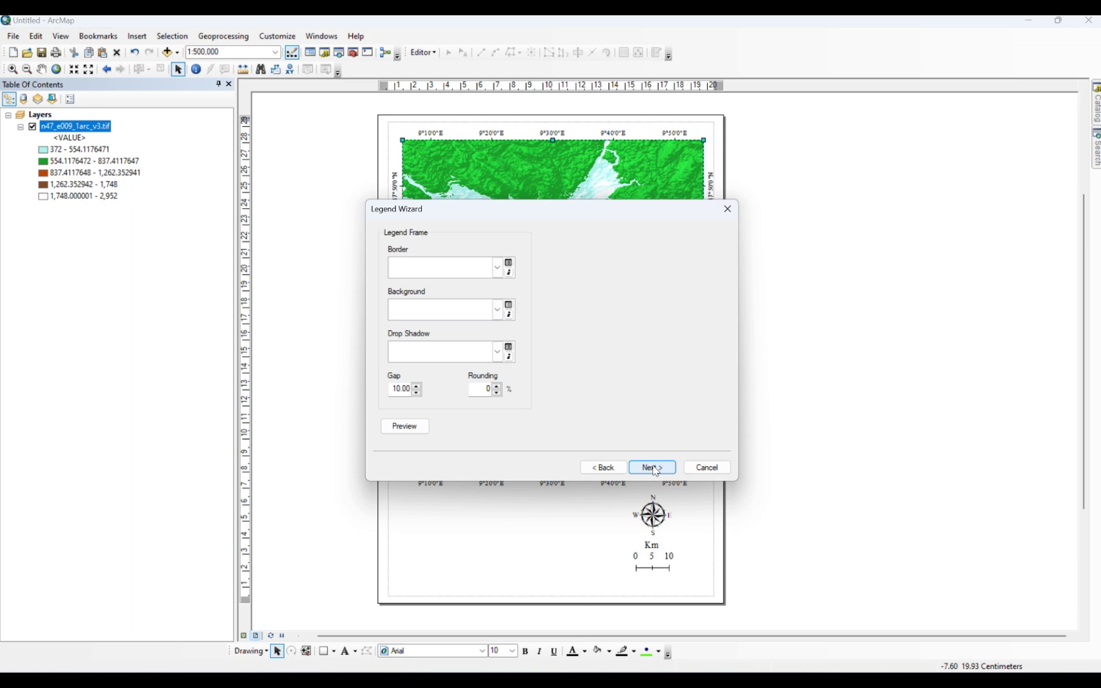
{"action": "left_click", "coordinate": [653, 468]}
{"action": "left_click", "coordinate": [610, 372]}
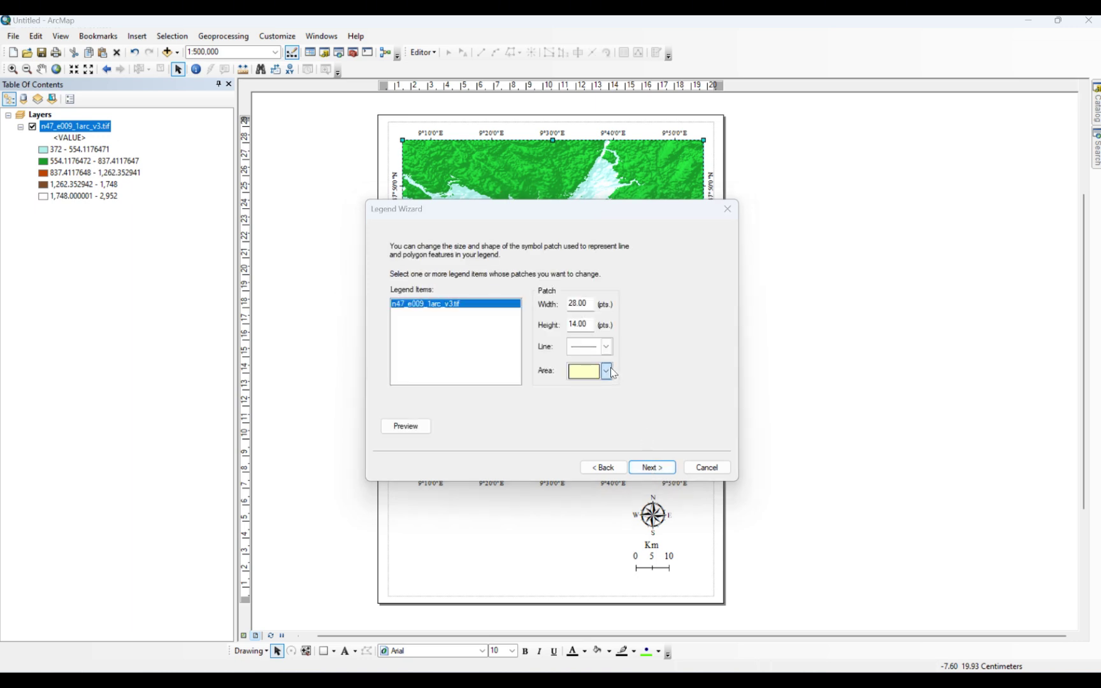
{"action": "left_click", "coordinate": [661, 434]}
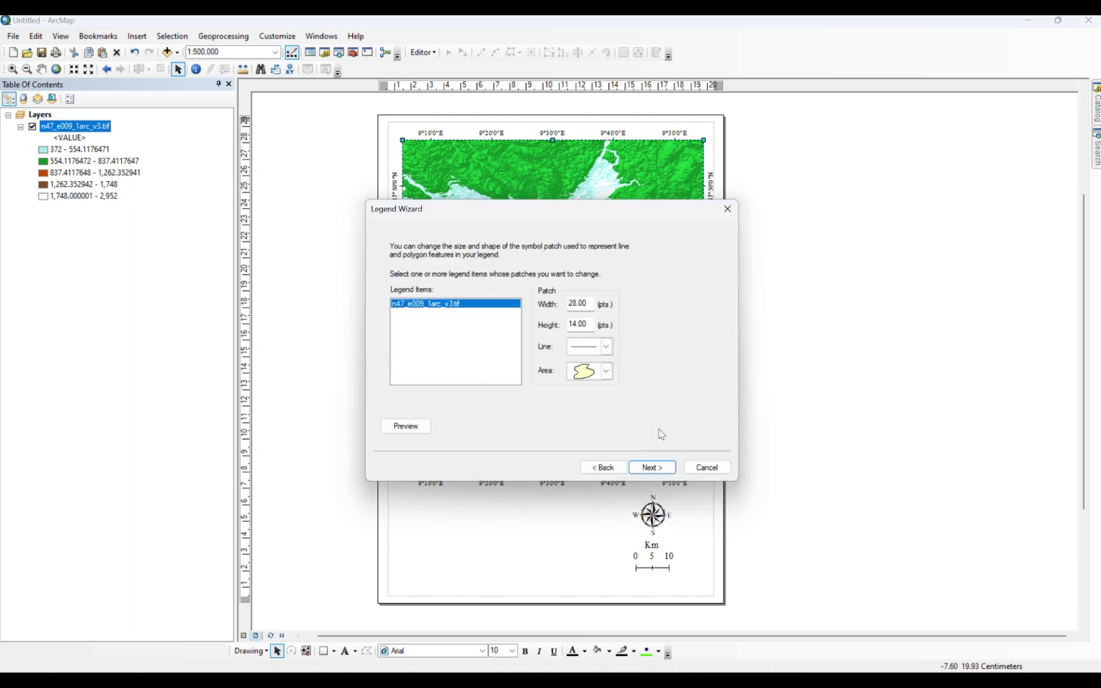
{"action": "left_click", "coordinate": [653, 469]}
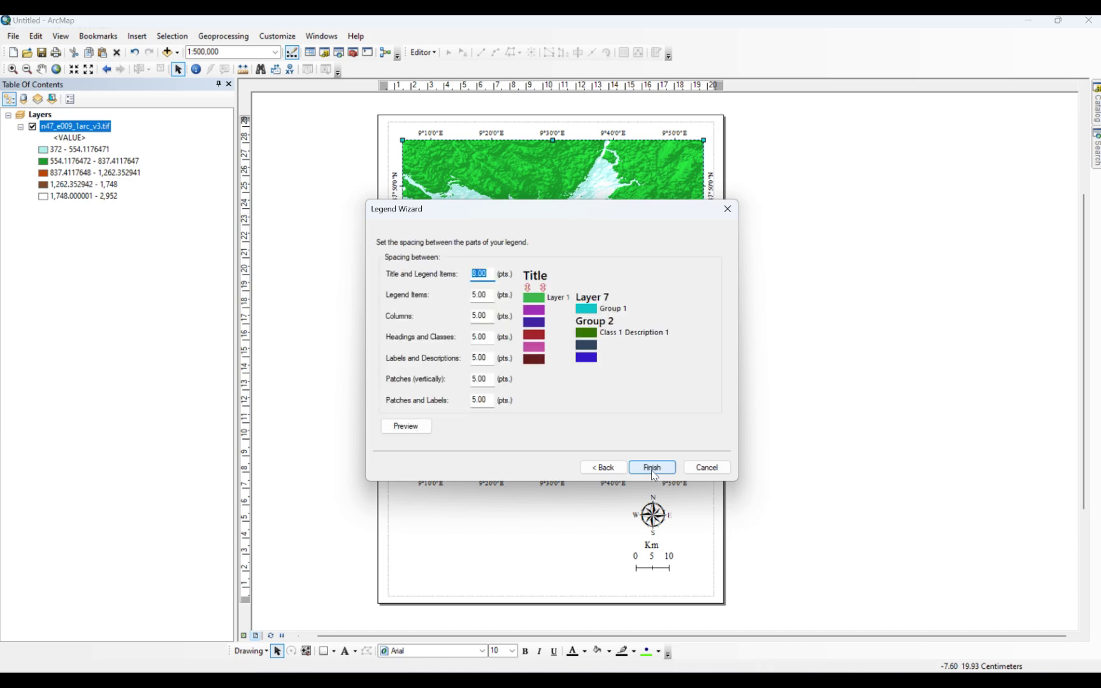
{"action": "left_click", "coordinate": [653, 472]}
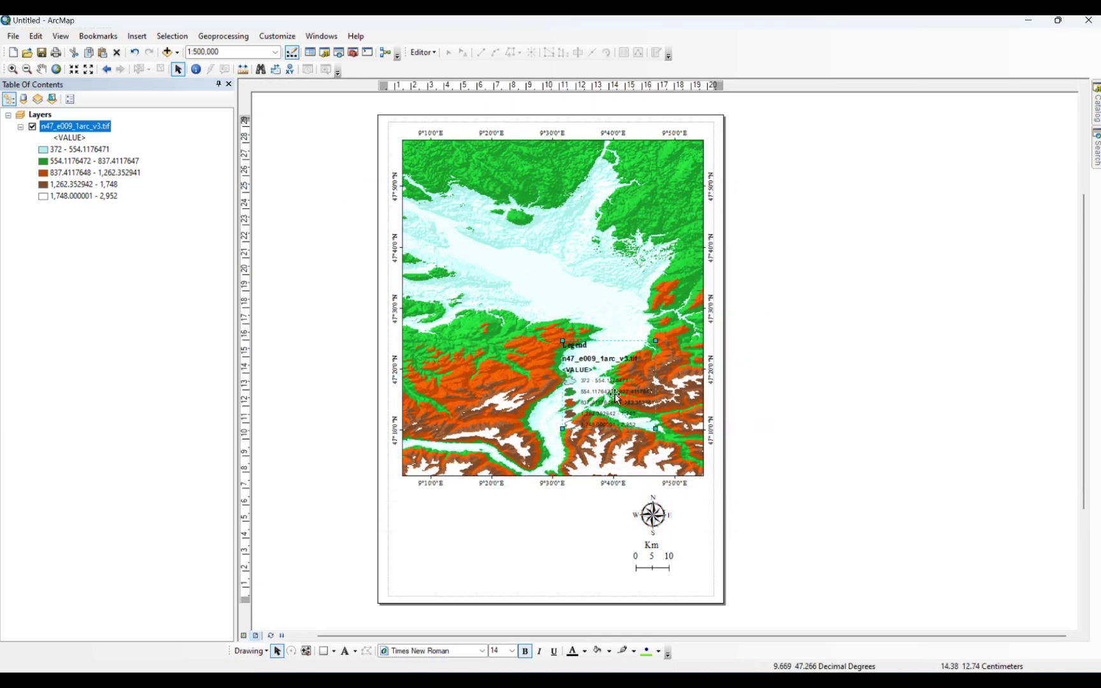
{"action": "mouse_move", "coordinate": [615, 396]}
{"action": "left_mouse_down"}
{"action": "mouse_move", "coordinate": [494, 528]}
{"action": "mouse_move", "coordinate": [458, 546]}
{"action": "left_mouse_up"}
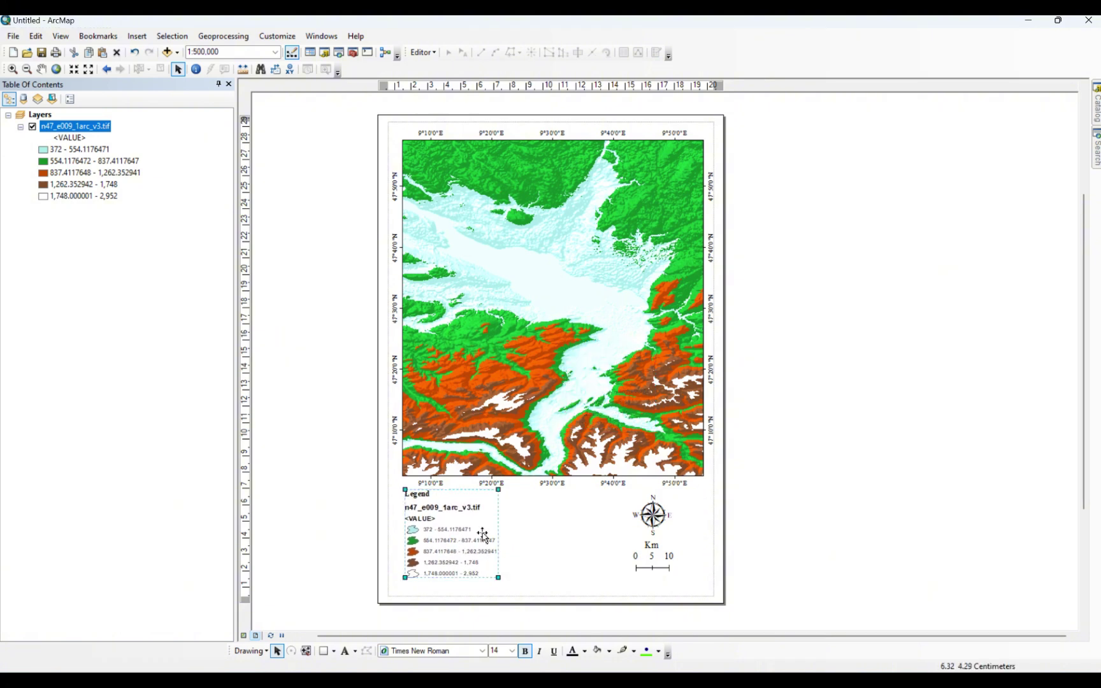
Set all of the legend item's labels to Times New Roman, size 14, and shift the legend slightly down, clear of the graticule labels
{"action": "right_click", "coordinate": [446, 558]}
{"action": "left_click", "coordinate": [472, 549]}
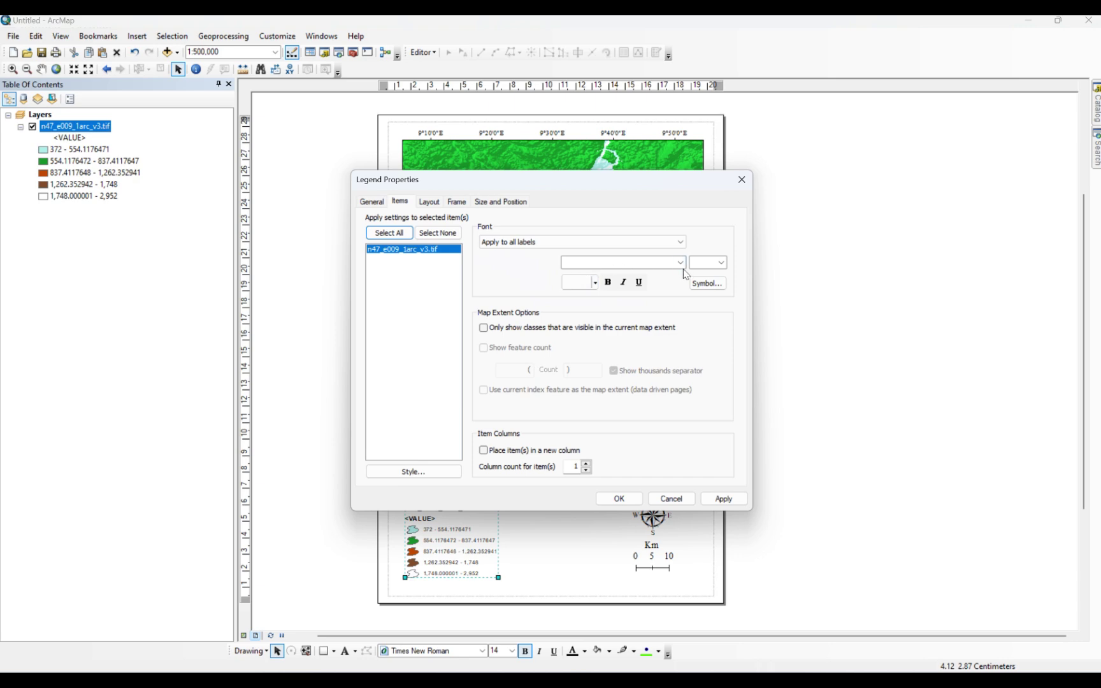
{"action": "left_click", "coordinate": [680, 262]}
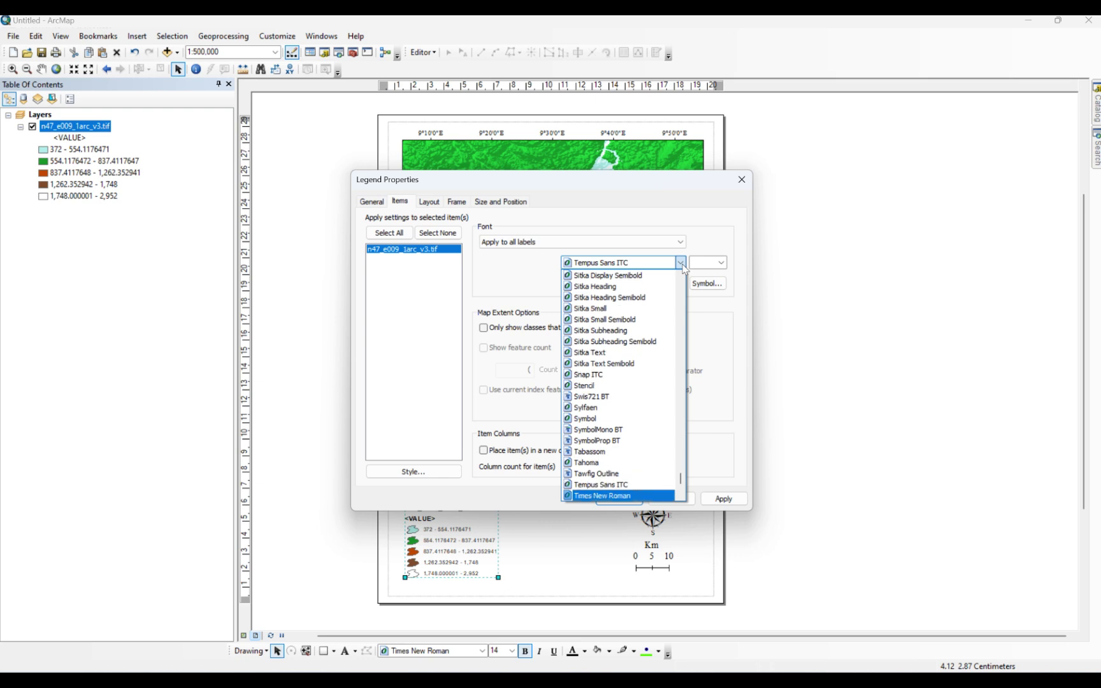
{"action": "left_click", "coordinate": [682, 263]}
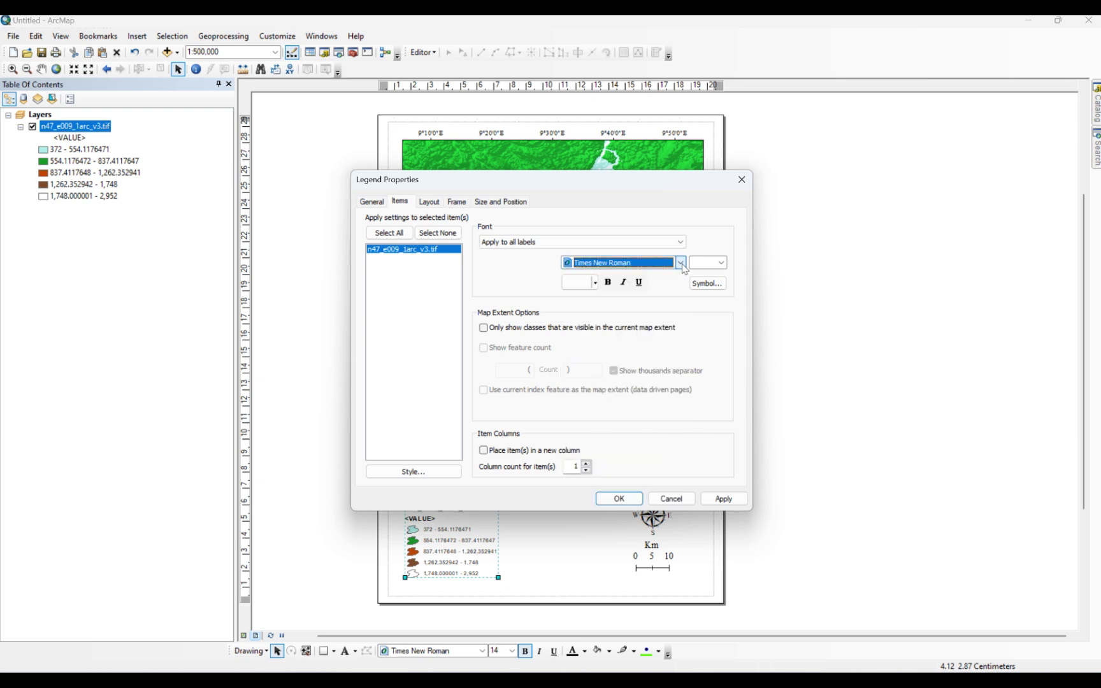
{"action": "left_click", "coordinate": [720, 262]}
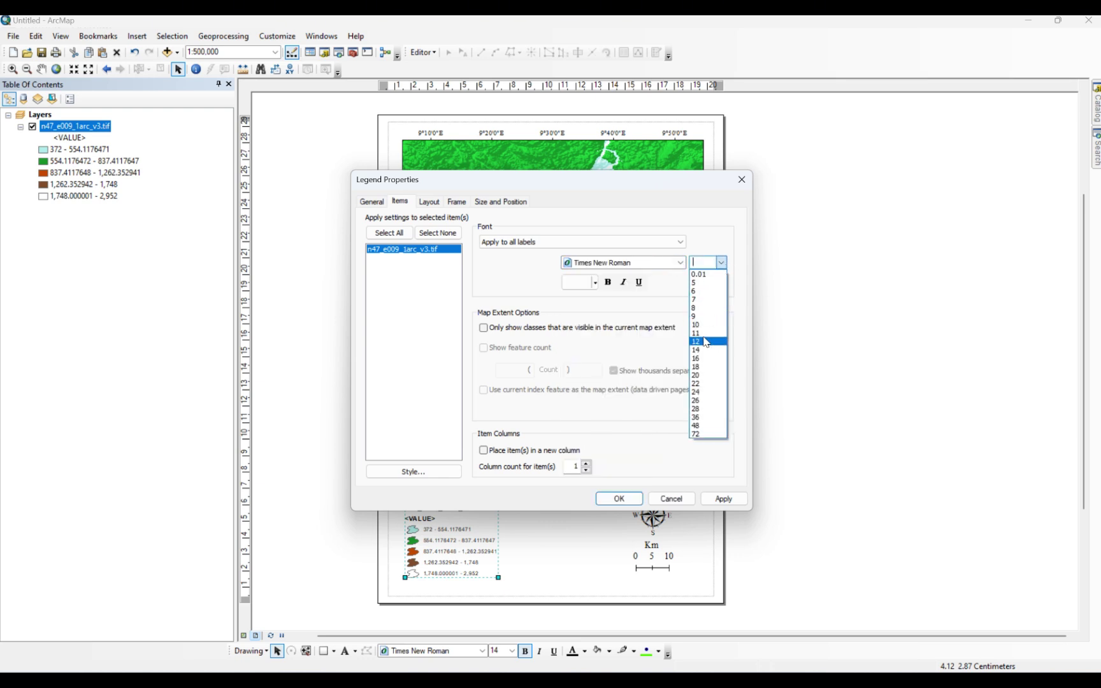
{"action": "left_click", "coordinate": [705, 349]}
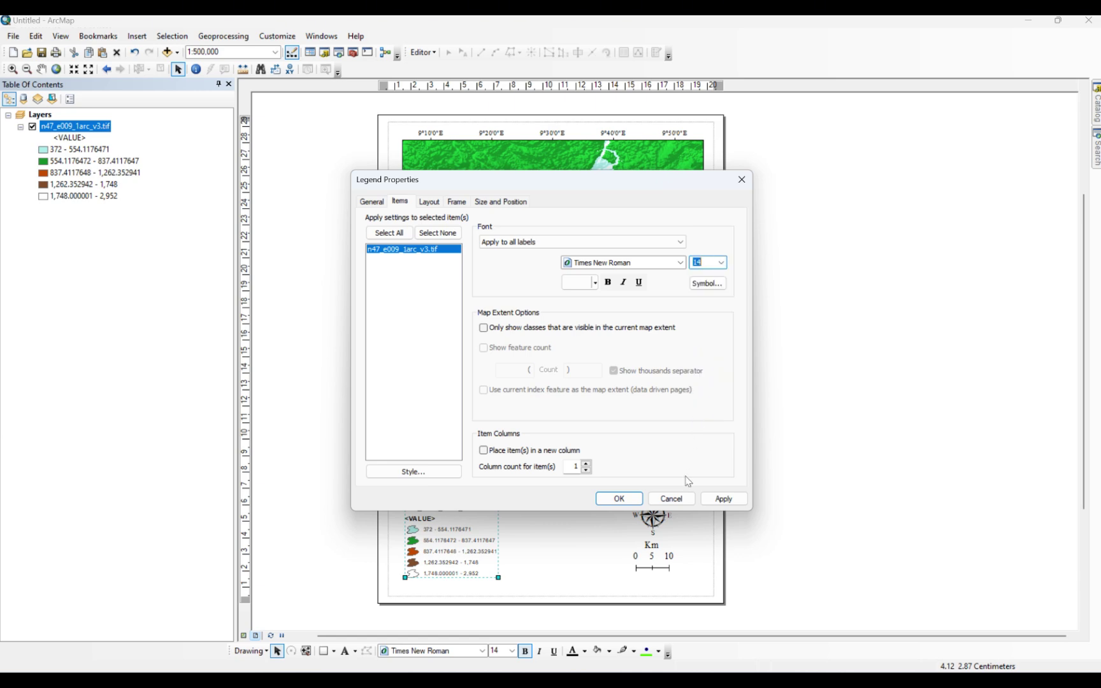
{"action": "left_click", "coordinate": [720, 500]}
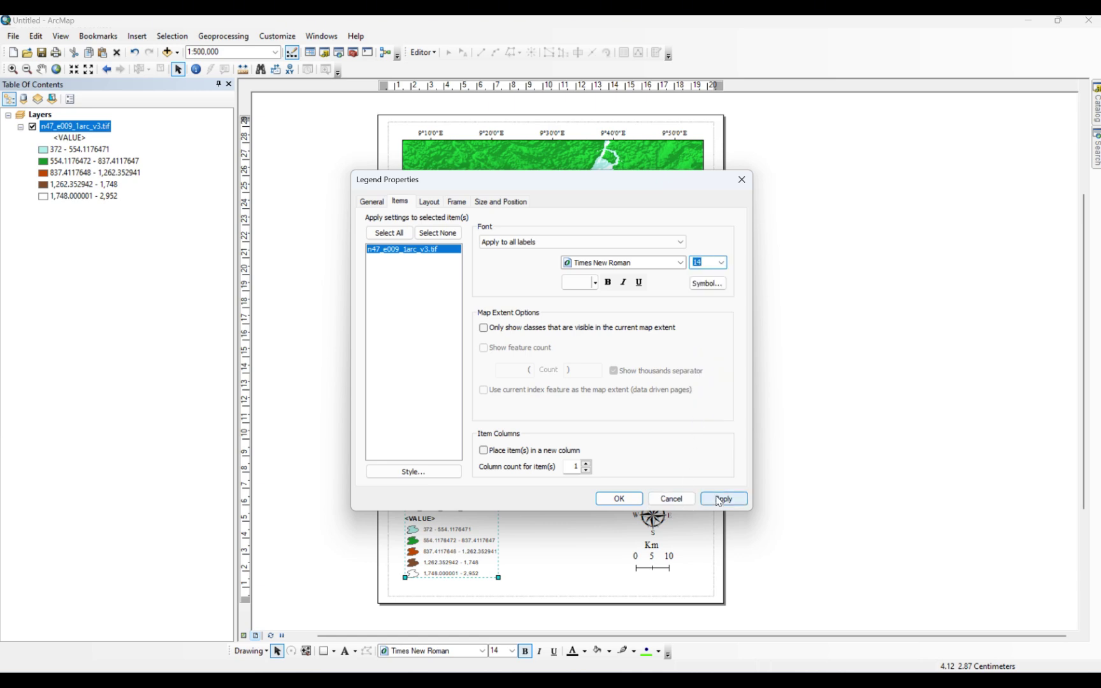
{"action": "left_click", "coordinate": [627, 504]}
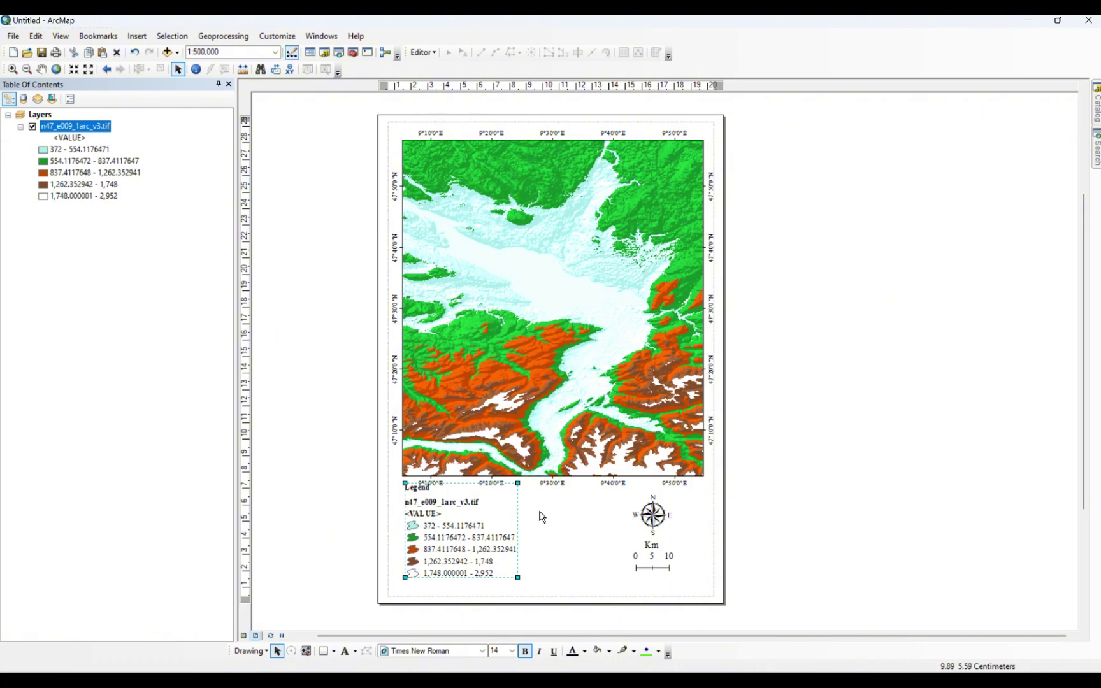
{"action": "left_click_drag", "start_coordinate": [445, 499], "coordinate": [442, 516]}
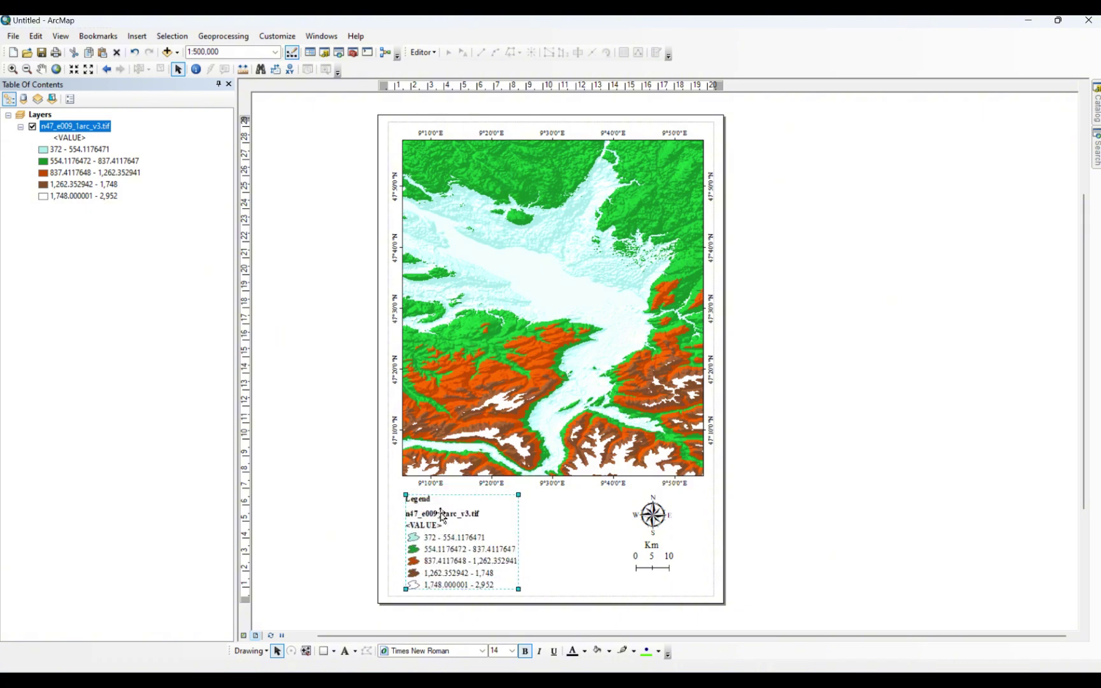
Convert the legend to graphics, ungroup it, and delete the layer name and <VALUE> heading
{"action": "right_click", "coordinate": [444, 525]}
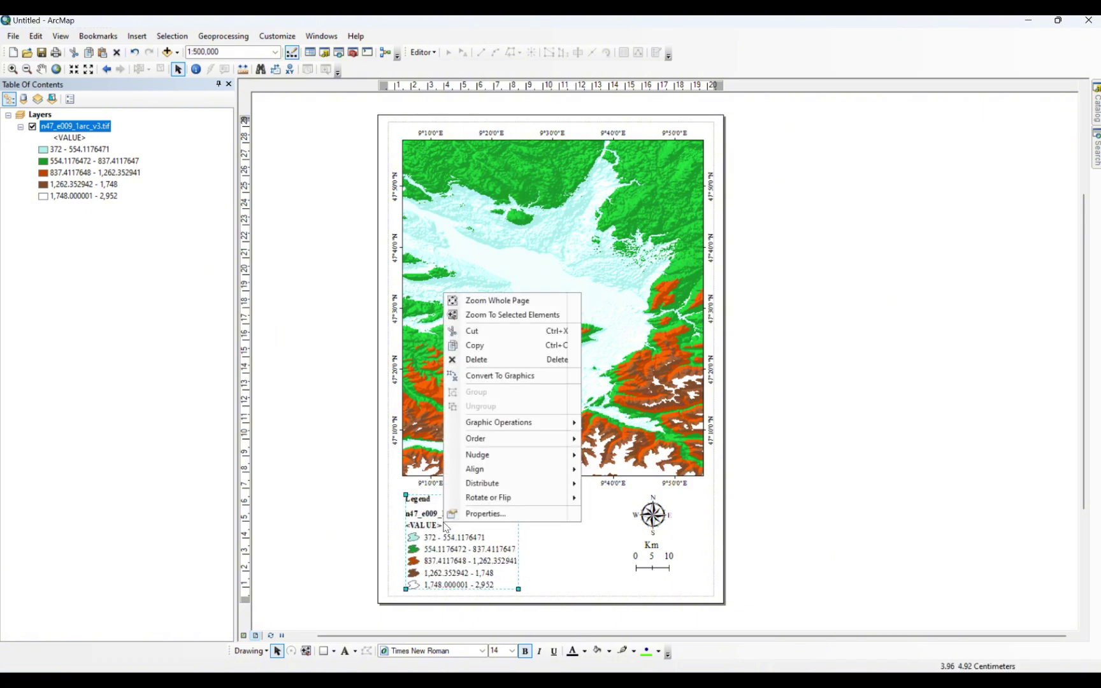
{"action": "left_click", "coordinate": [524, 376]}
{"action": "right_click", "coordinate": [458, 542]}
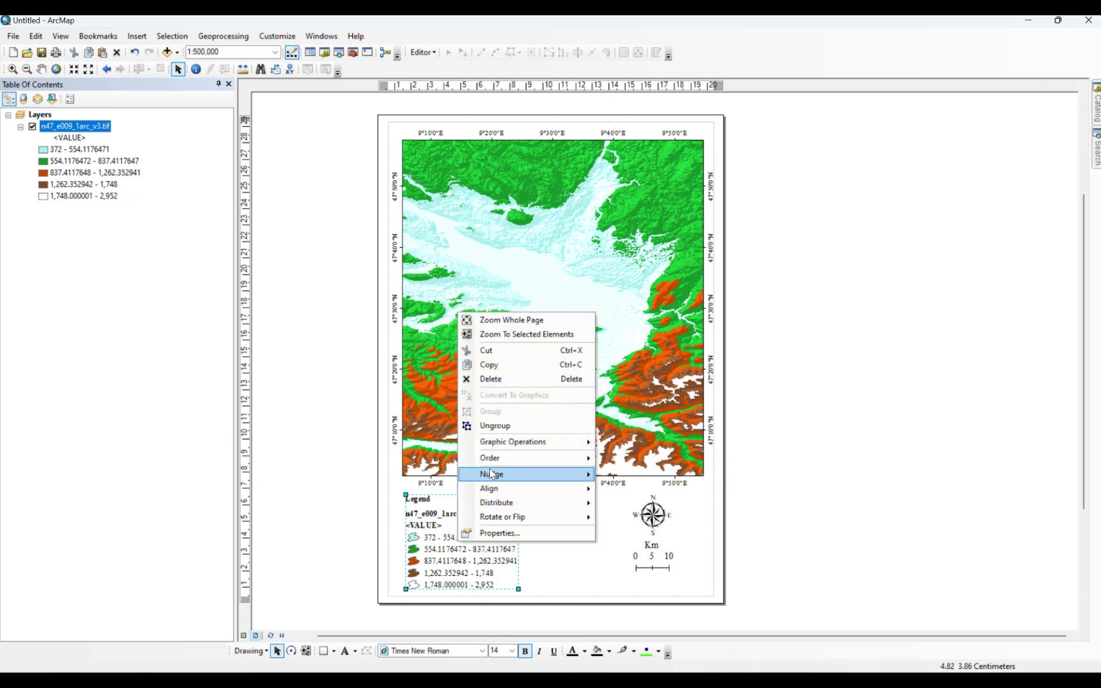
{"action": "left_click", "coordinate": [495, 425]}
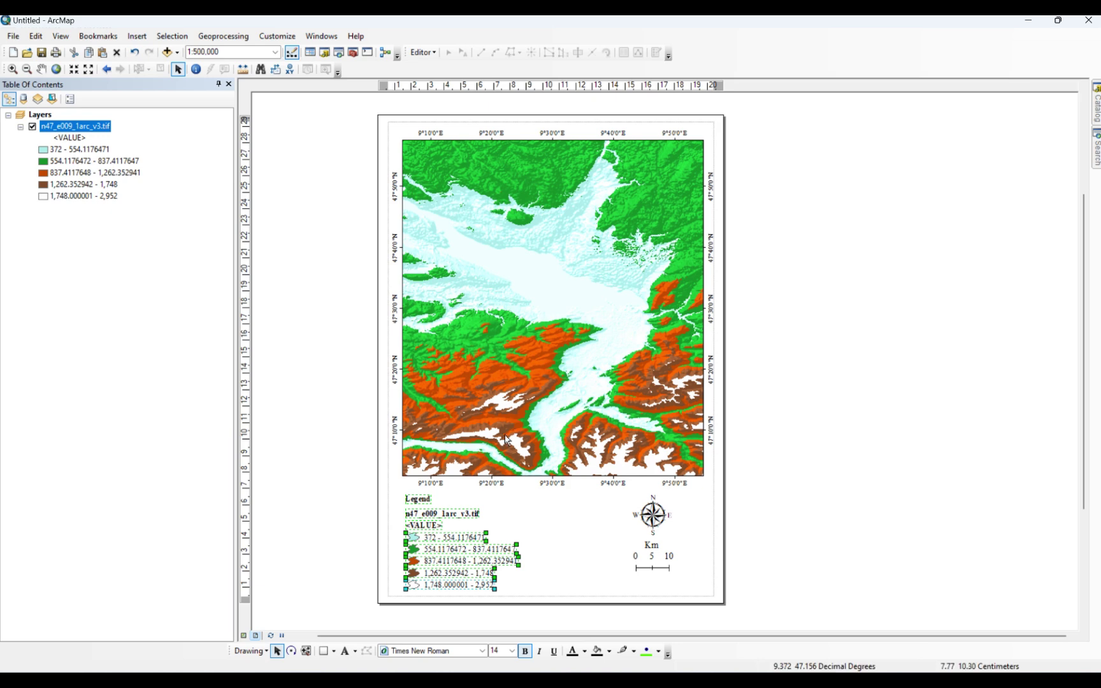
{"action": "left_click", "coordinate": [517, 515]}
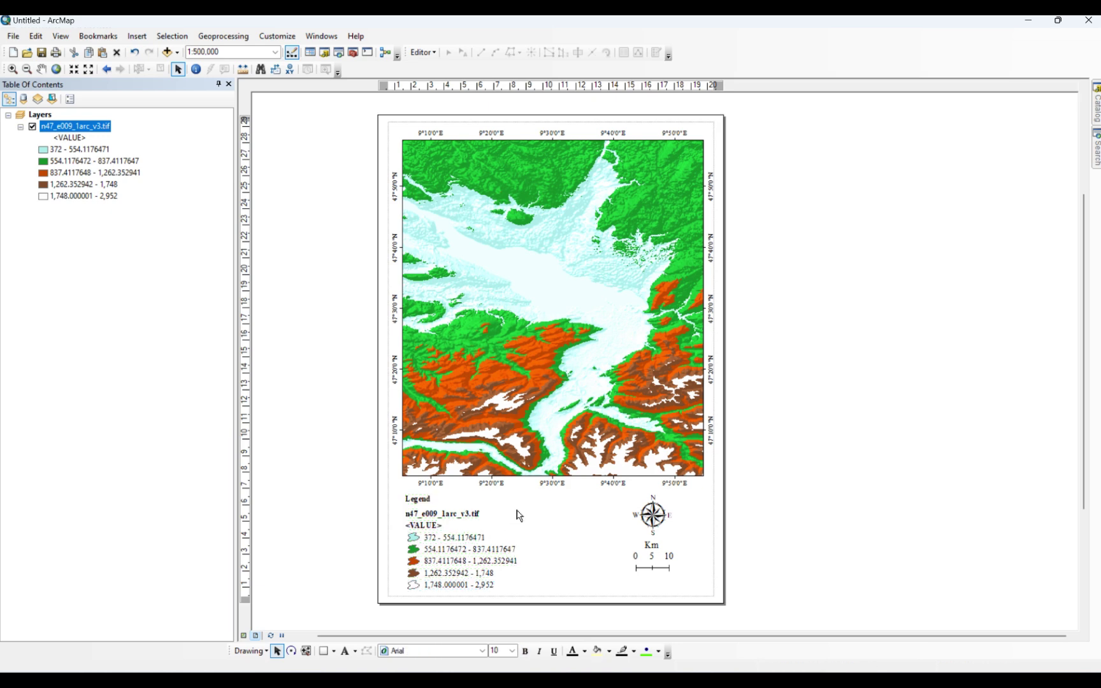
{"action": "left_click", "coordinate": [432, 517]}
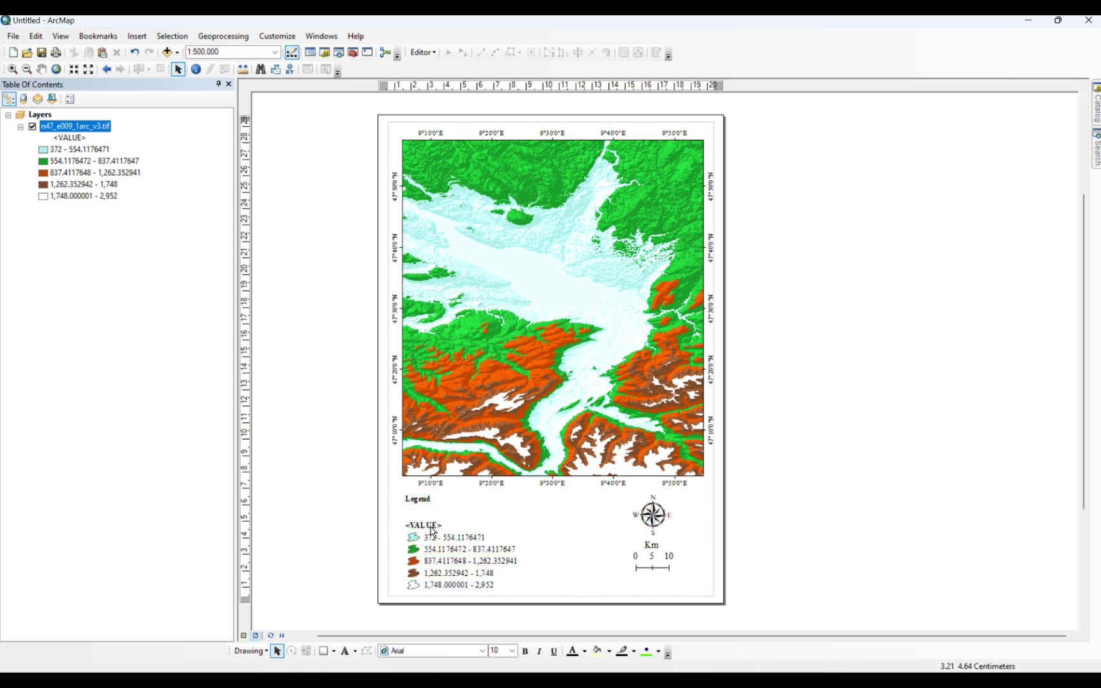
{"action": "key", "text": "Delete"}
Move the legend title down just above the class entries, change its text to DEM and set its size to 18
{"action": "left_click_drag", "start_coordinate": [424, 500], "coordinate": [423, 517]}
{"action": "right_click", "coordinate": [423, 517]}
{"action": "left_click", "coordinate": [453, 504]}
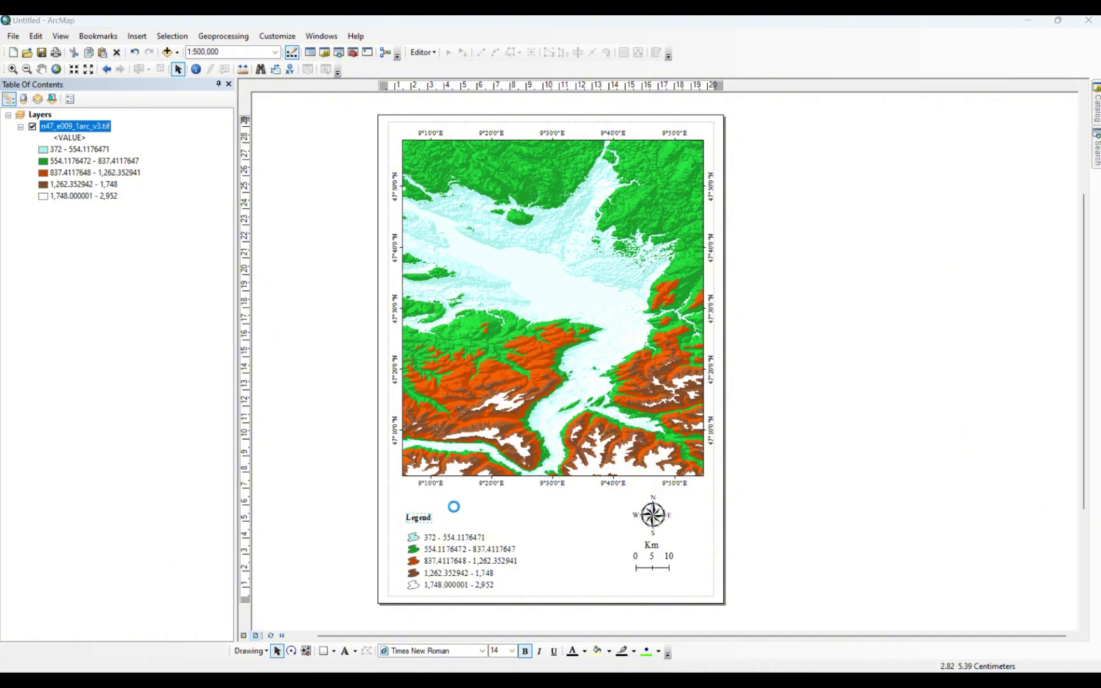
{"action": "type", "text": "DEM"}
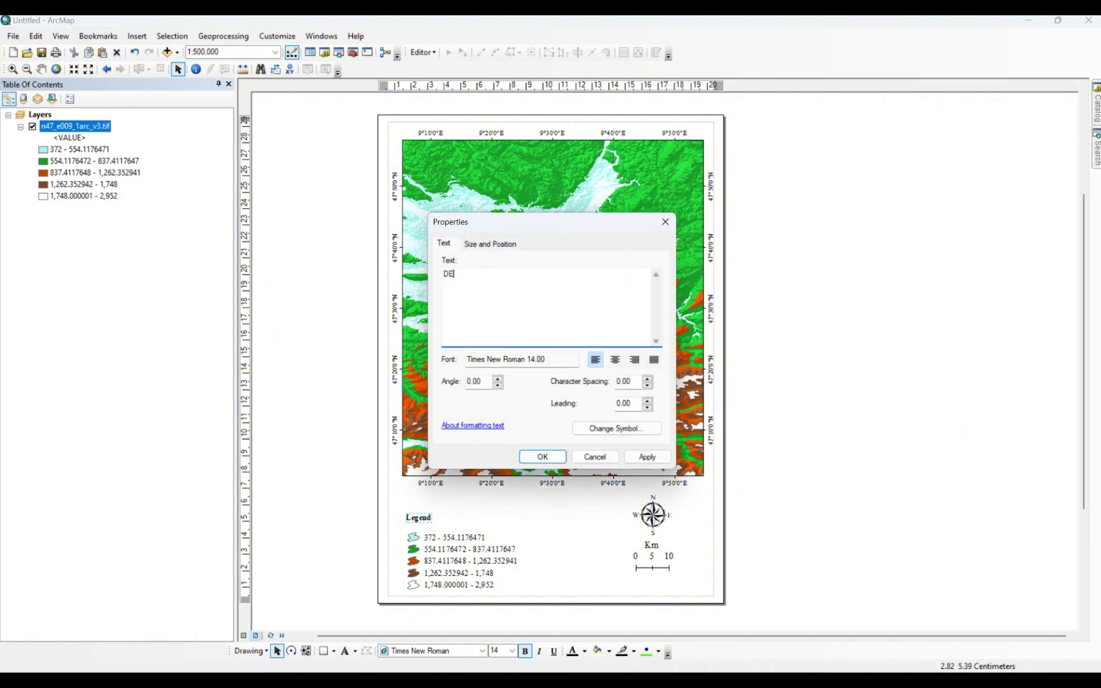
{"action": "left_click", "coordinate": [612, 434]}
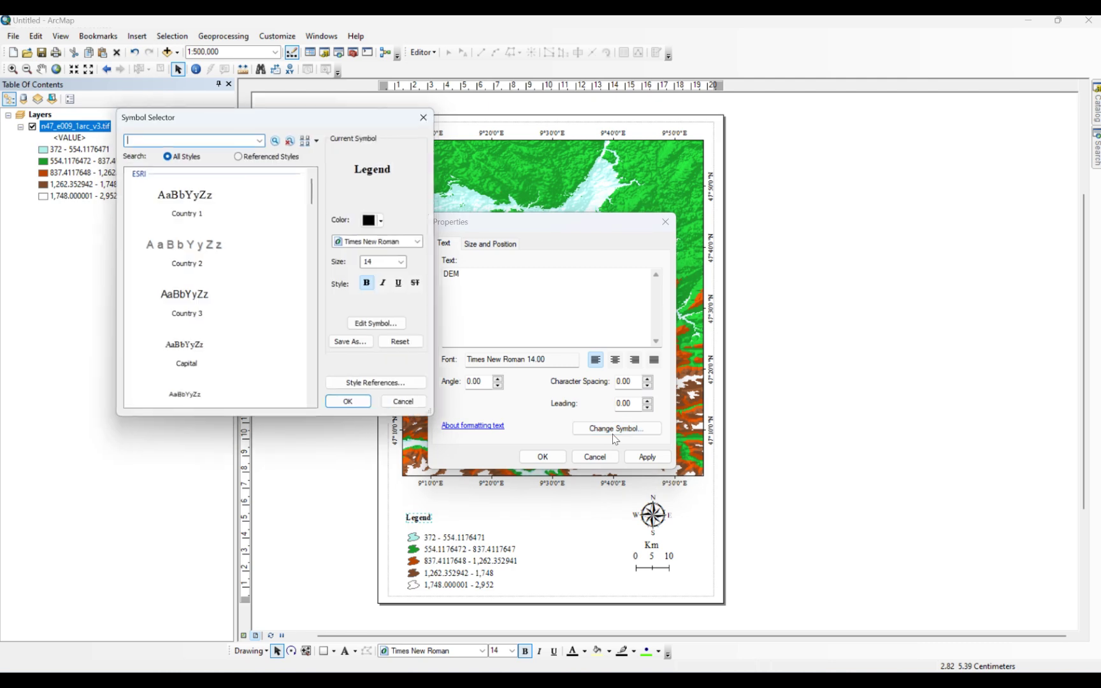
{"action": "left_click", "coordinate": [409, 265]}
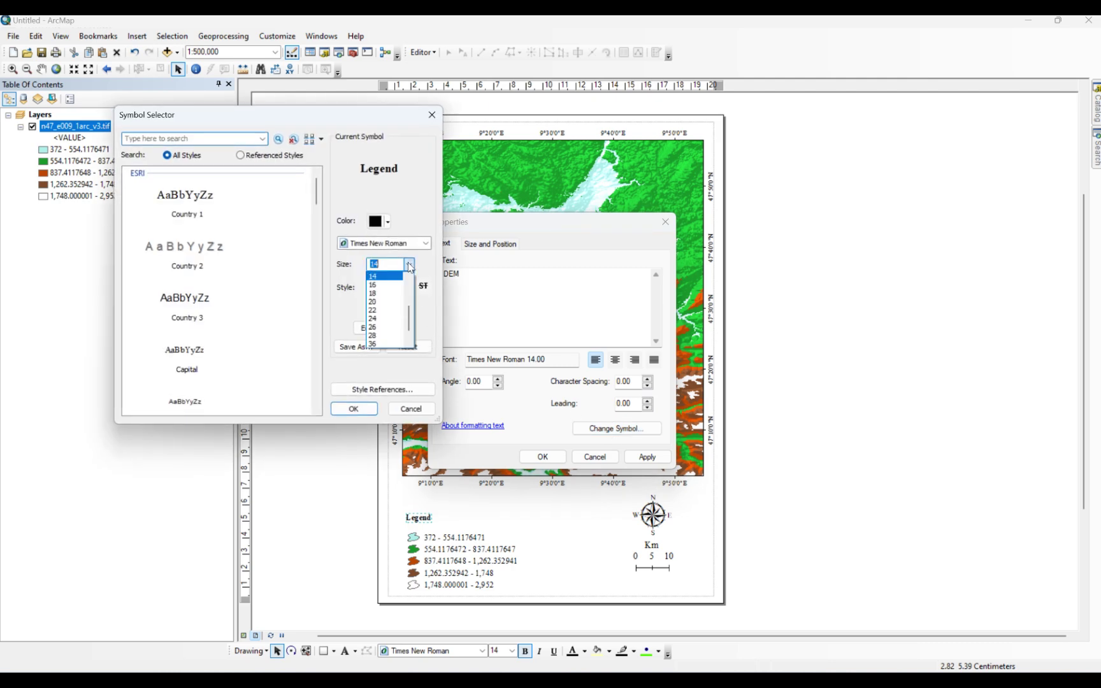
{"action": "left_click", "coordinate": [385, 295]}
{"action": "left_click", "coordinate": [360, 411]}
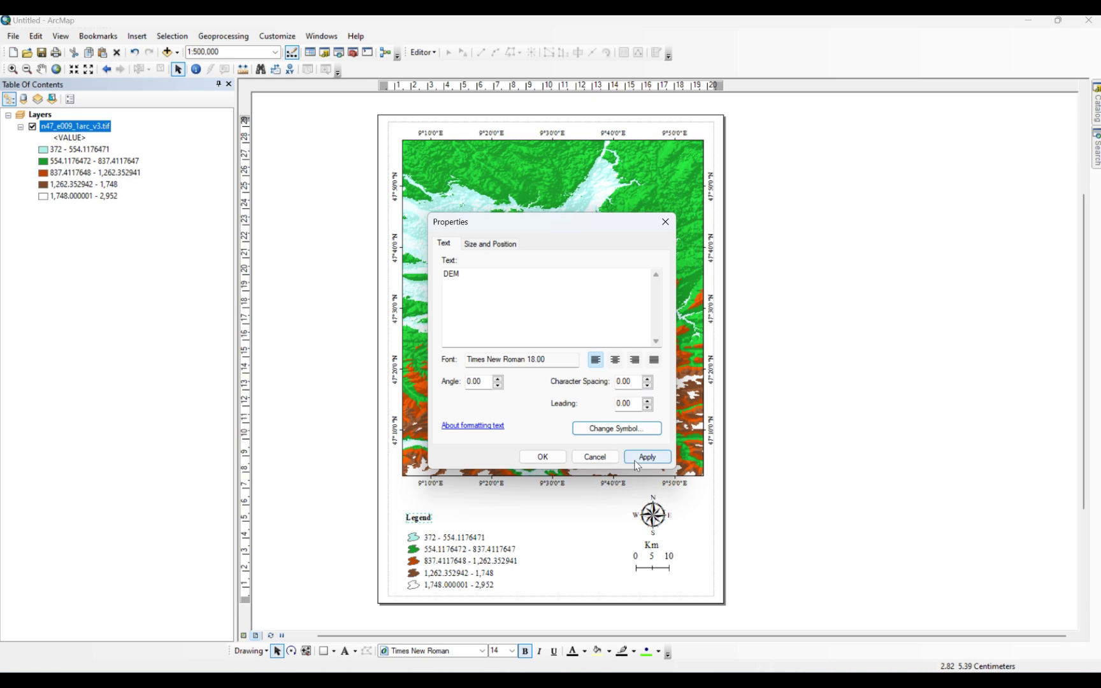
{"action": "left_click", "coordinate": [647, 456]}
{"action": "left_click", "coordinate": [542, 457]}
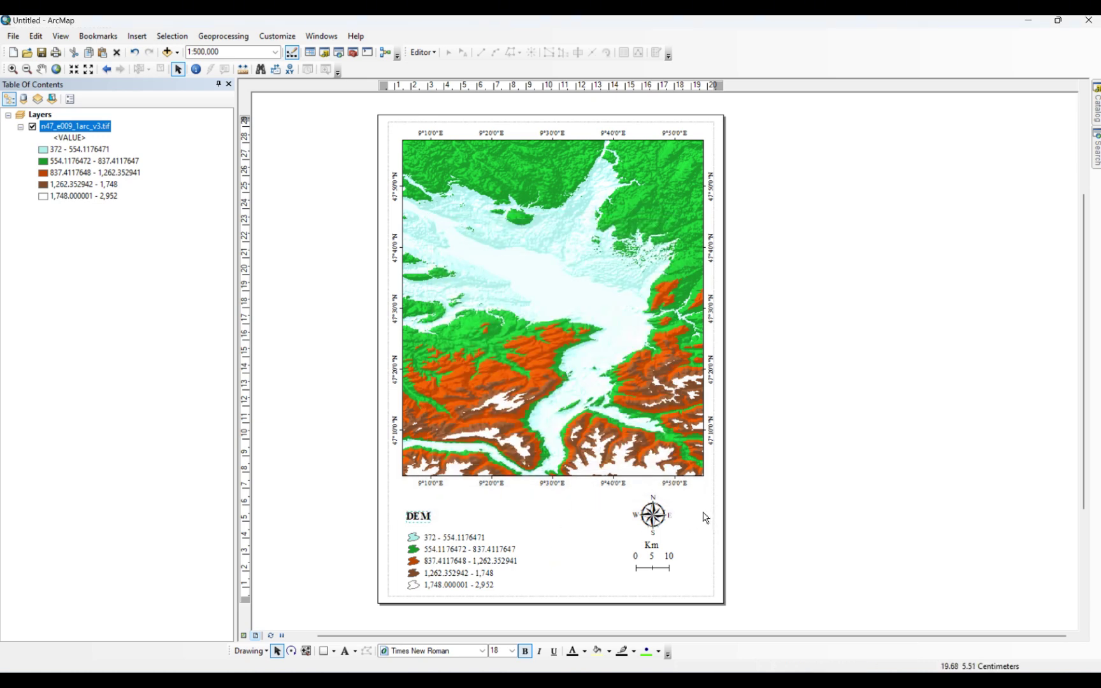
{"action": "left_click", "coordinate": [760, 492]}
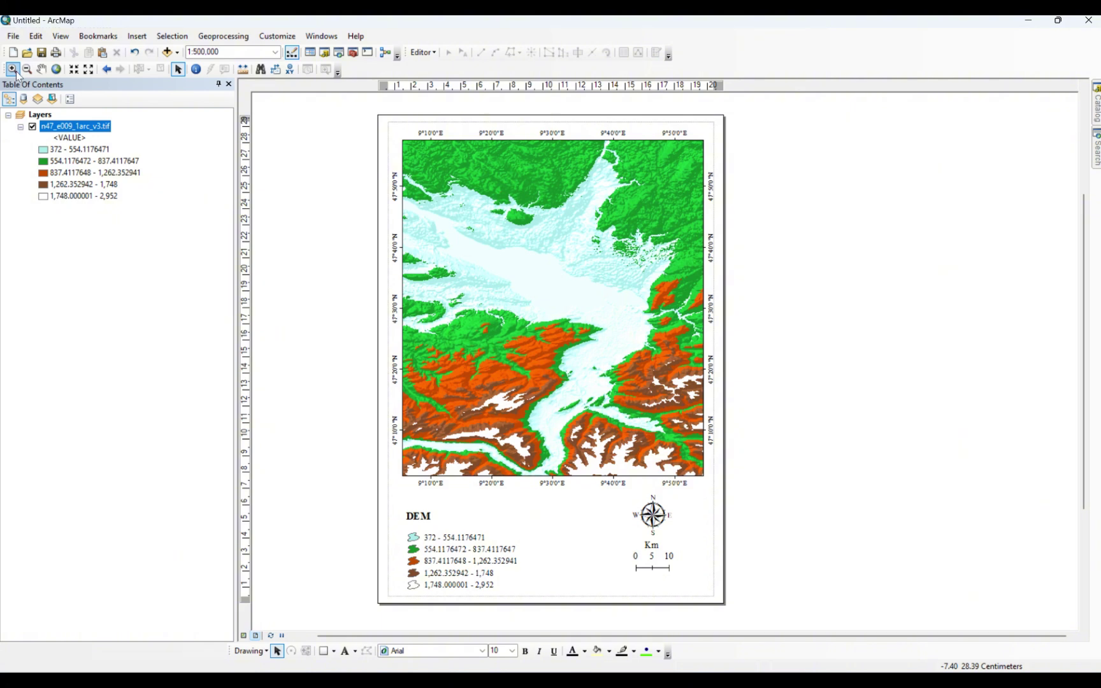
Export the map layout to the Desktop as a JPEG named DEM at 700 dpi
{"action": "left_click", "coordinate": [20, 39]}
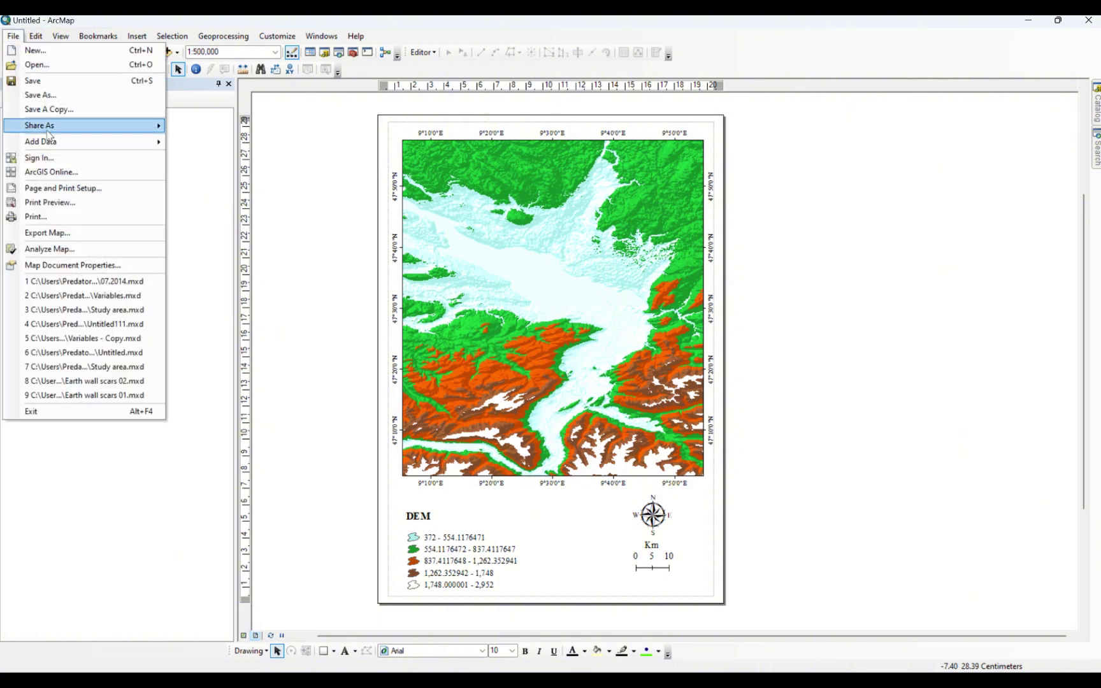
{"action": "left_click", "coordinate": [66, 233]}
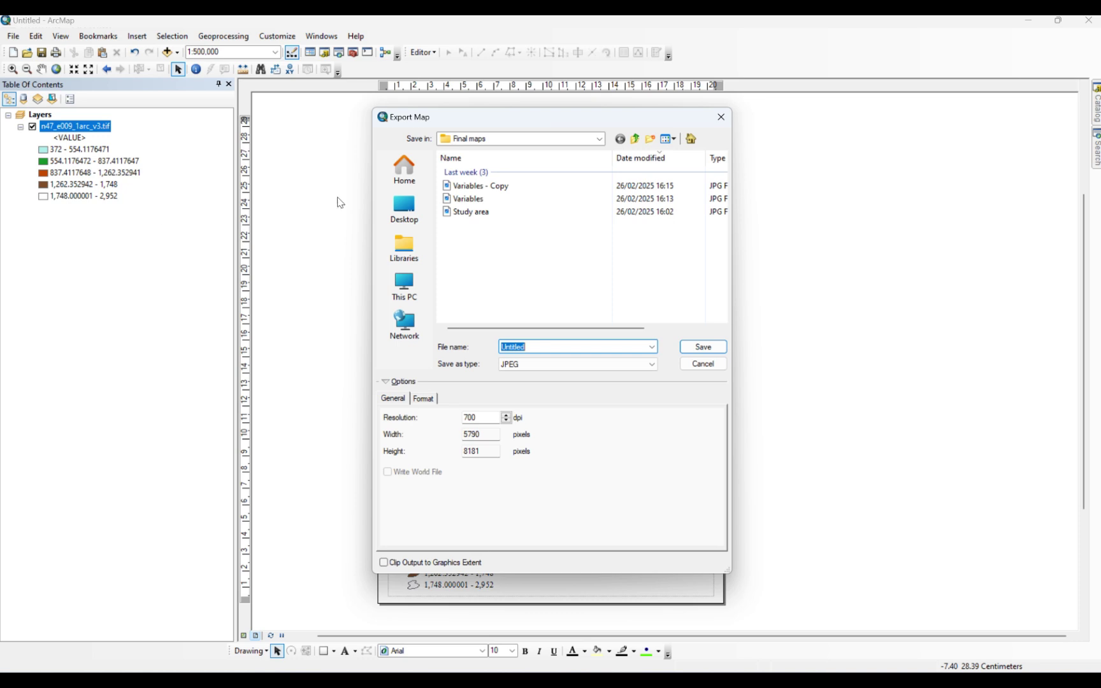
{"action": "left_click", "coordinate": [421, 222]}
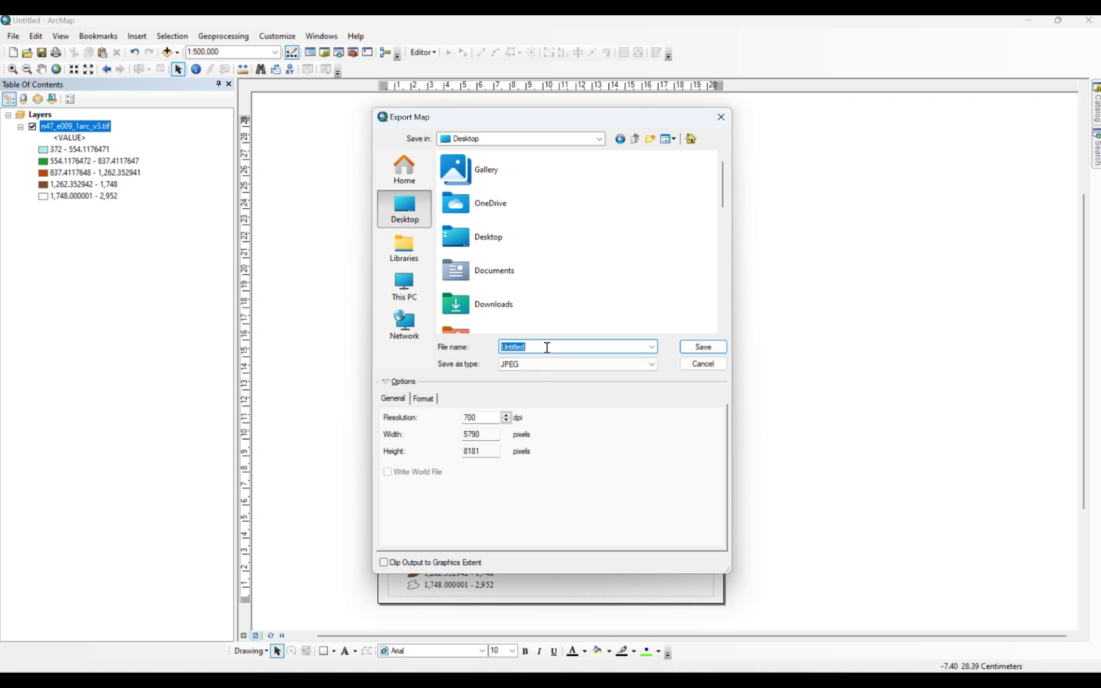
{"action": "type", "text": "DEM"}
{"action": "left_click", "coordinate": [683, 347]}
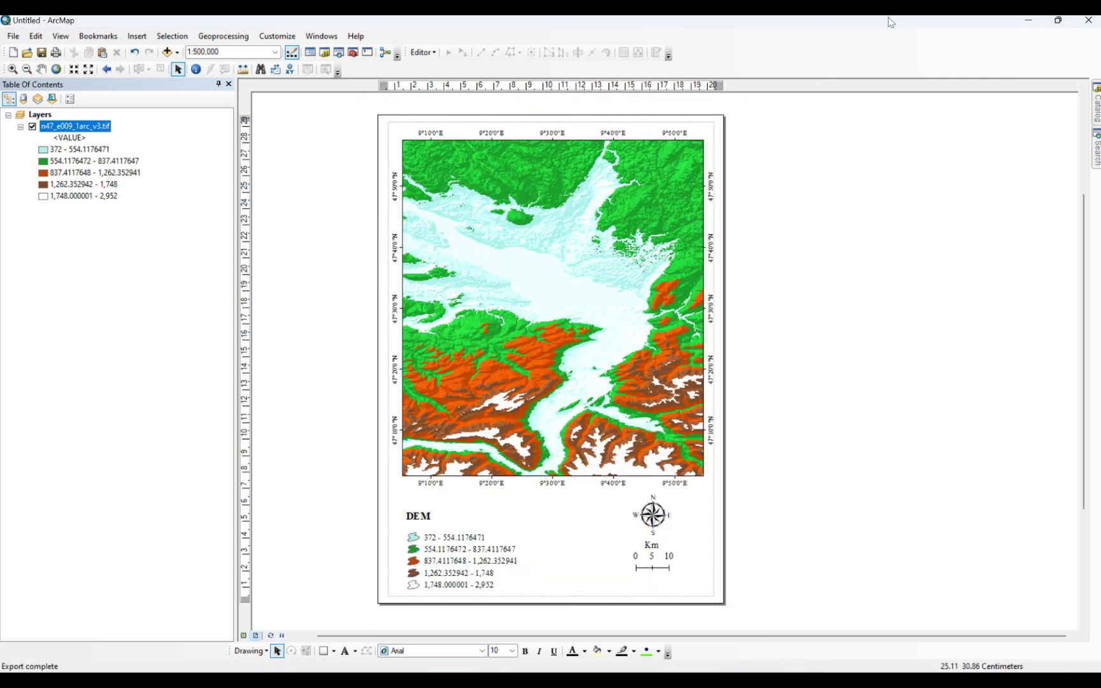
Minimize the open windows and view the exported DEM image from the desktop in a maximized photo viewer
{"action": "left_click", "coordinate": [1023, 19]}
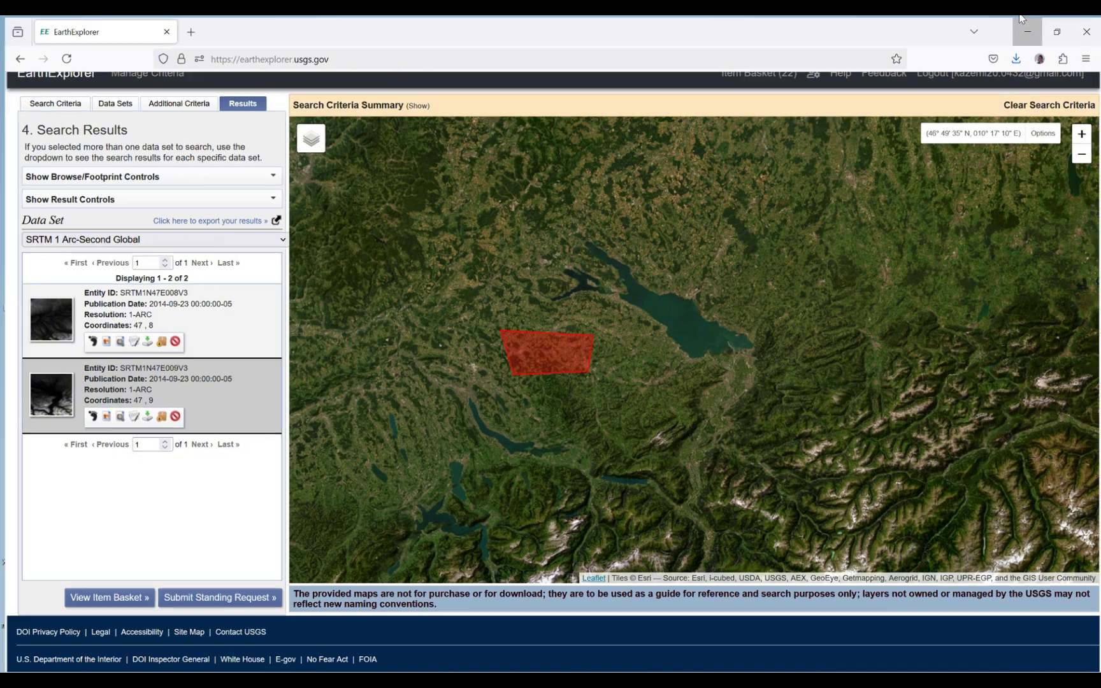
{"action": "left_click", "coordinate": [1022, 19]}
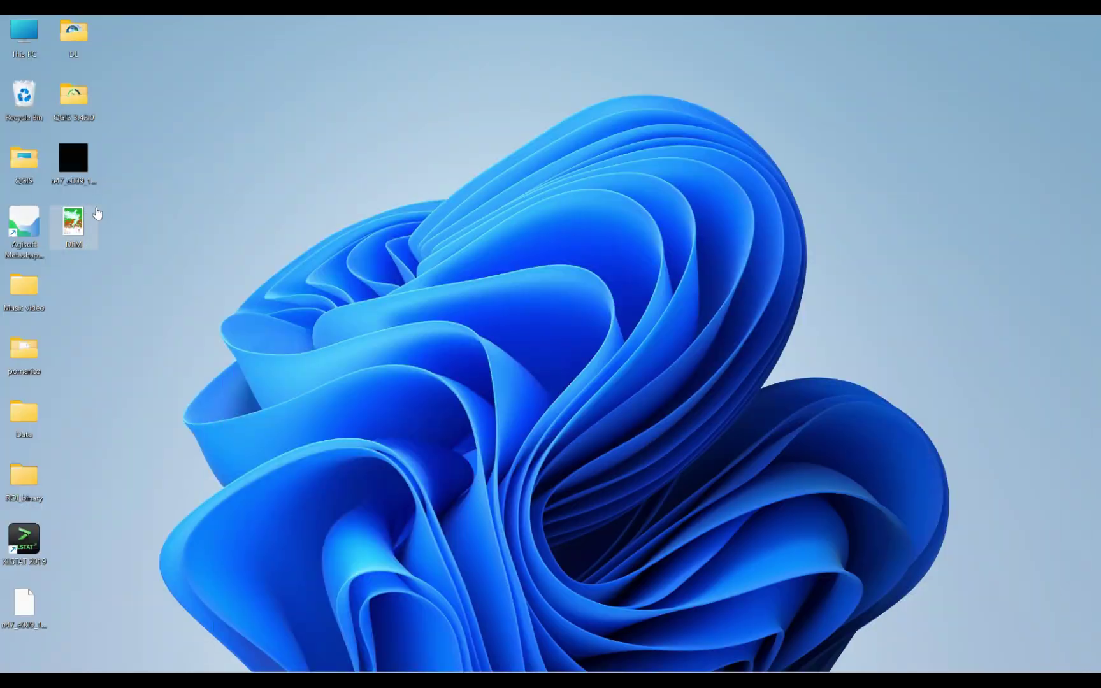
{"action": "double_click", "coordinate": [96, 215]}
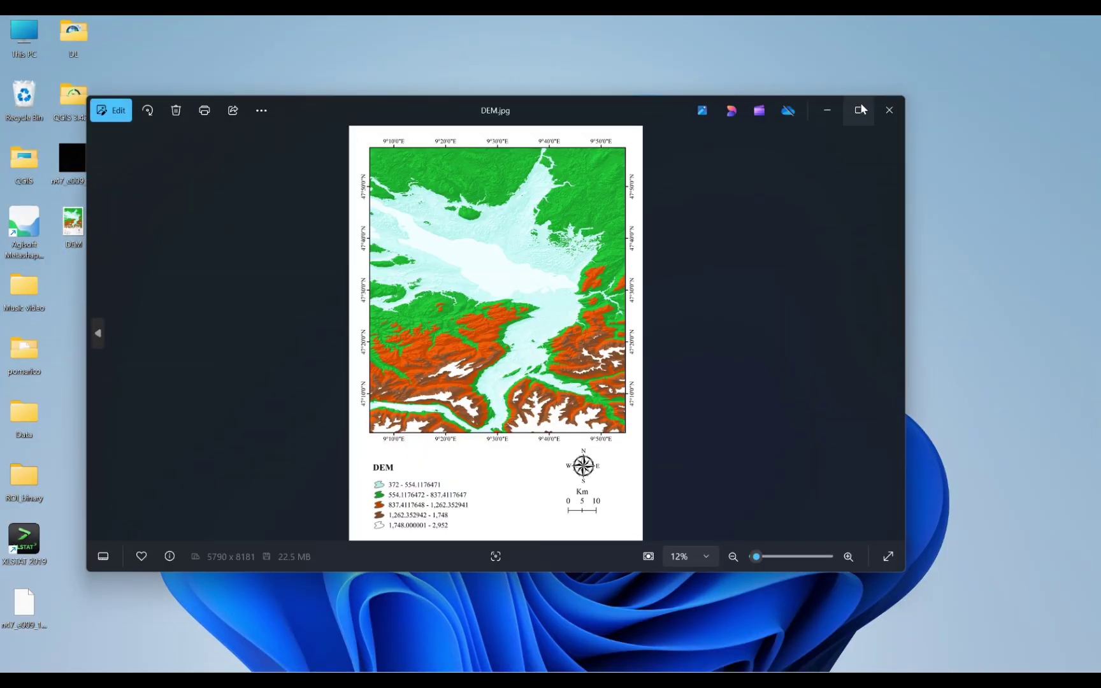
{"action": "left_click", "coordinate": [861, 110]}
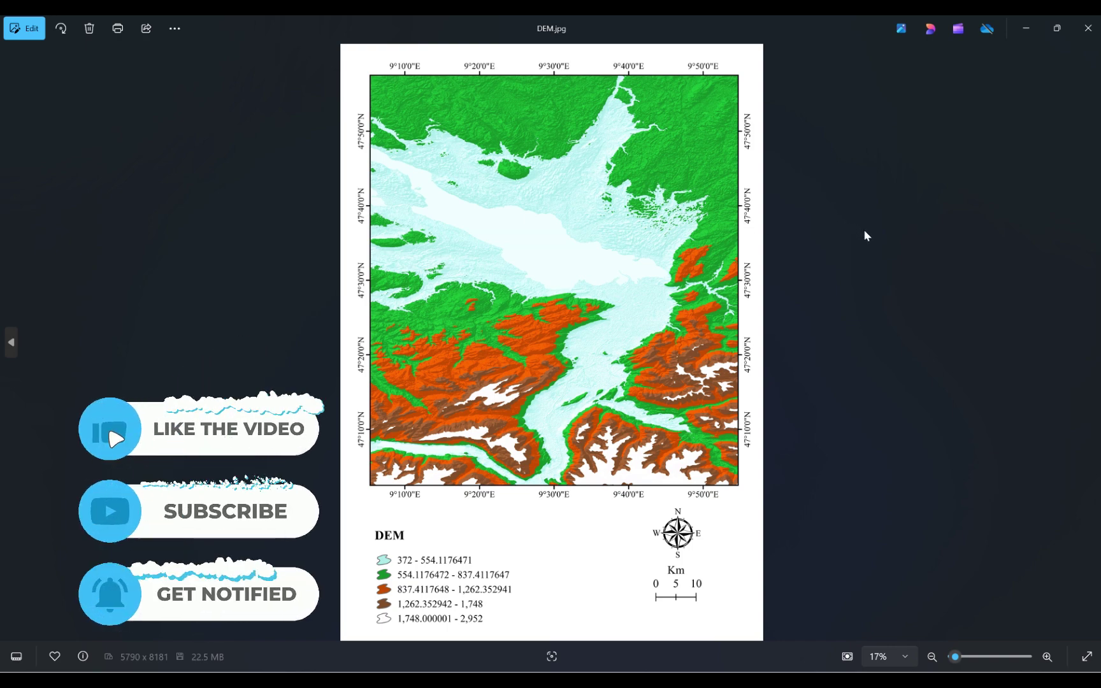